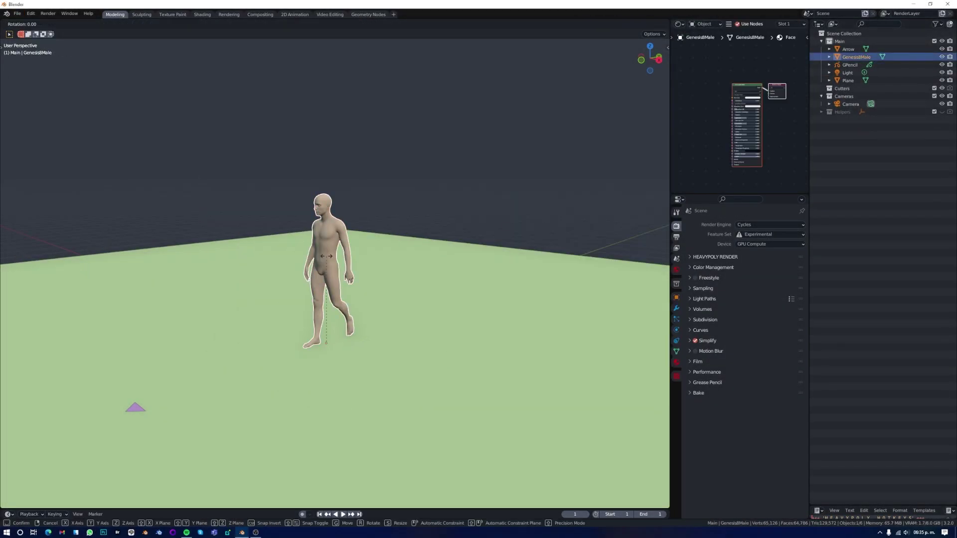
Step: Set the Output resolution to 2000 × 1000 px, then tilt the view down onto the floor
key("Tab")
type("900")
key("Return")
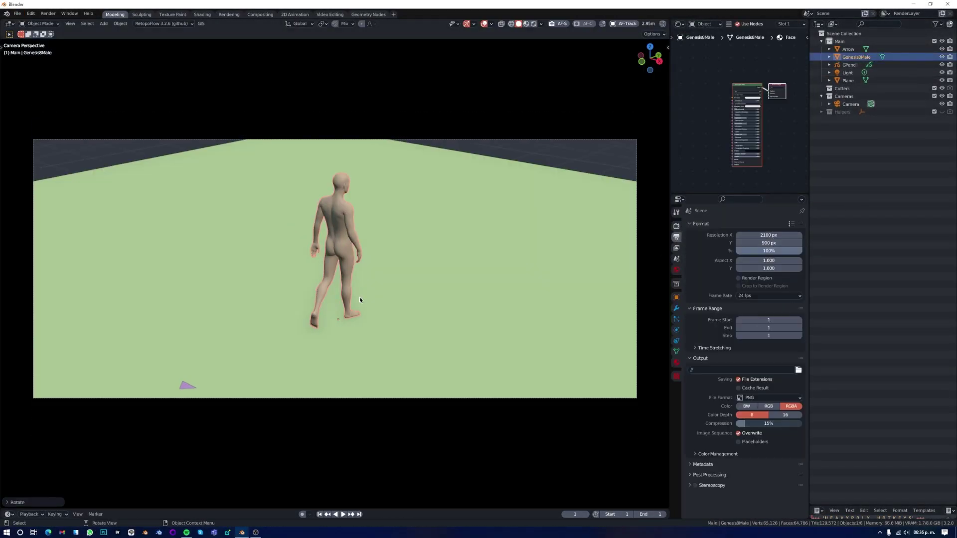
key("Tab")
type("1000")
key("Return")
key("grave")
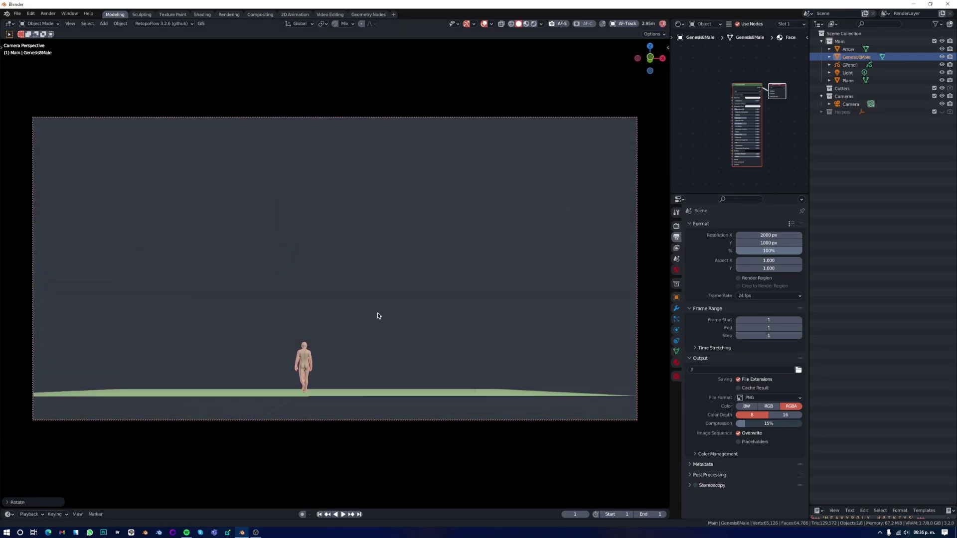
middle_click_drag(354, 366, 363, 359)
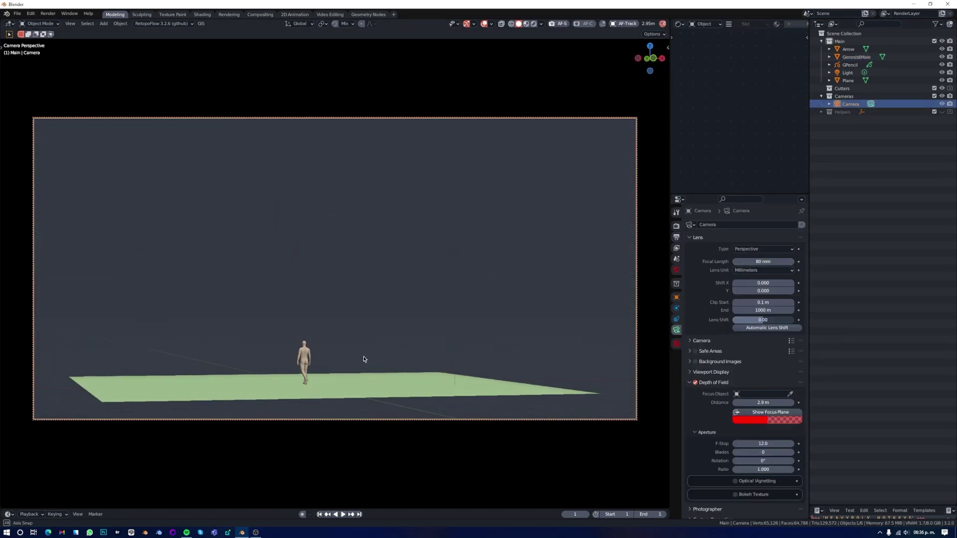
Step: Add a UV Sphere and a Bezier Circle ring around it, viewed from the top
middle_click_drag(324, 401, 379, 331)
key("shift+a")
left_click(438, 166)
scroll(376, 345, "up", 3)
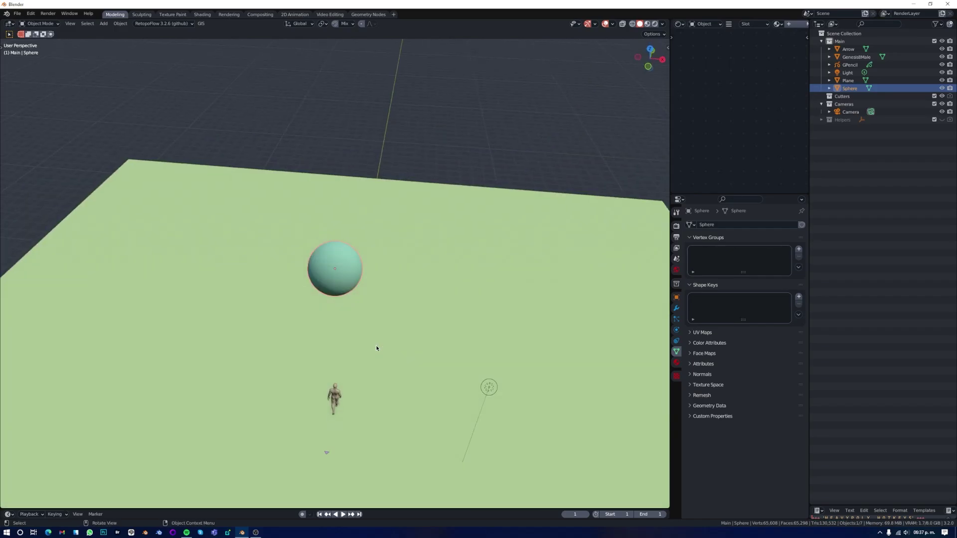
key("shift+a")
left_click(394, 343)
key("KP_7")
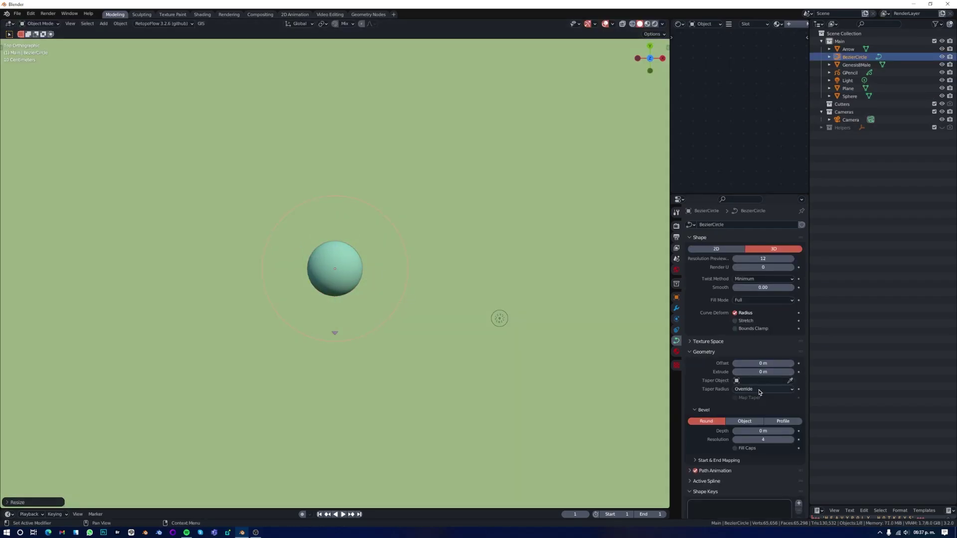
Step: Try enlarged concentric linked ring copies, then undo the extra copies
key("alt+d")
key("s")
left_click(430, 288)
key("alt+d")
key("s")
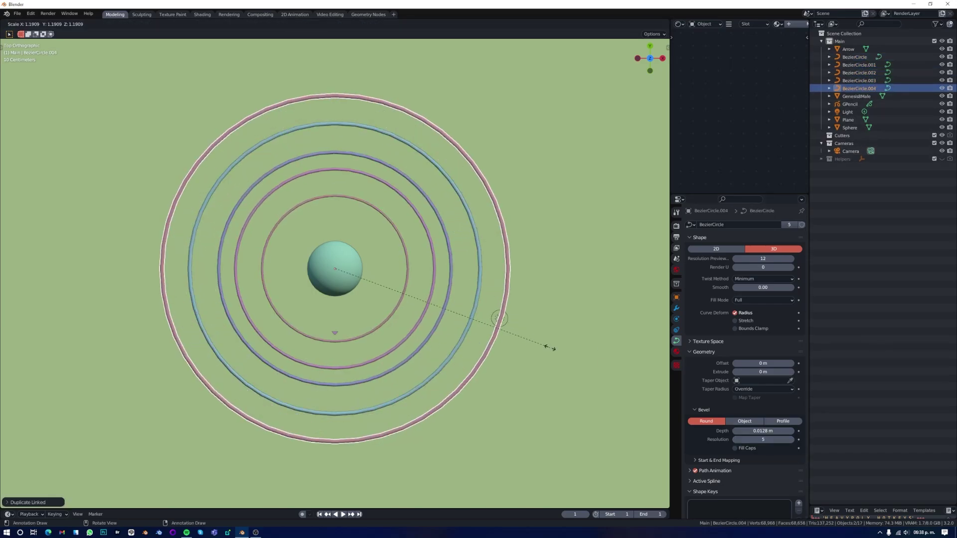
left_click(550, 348)
middle_click_drag(534, 356, 399, 282)
key("ctrl+z")
key("ctrl+z")
key("ctrl+z")
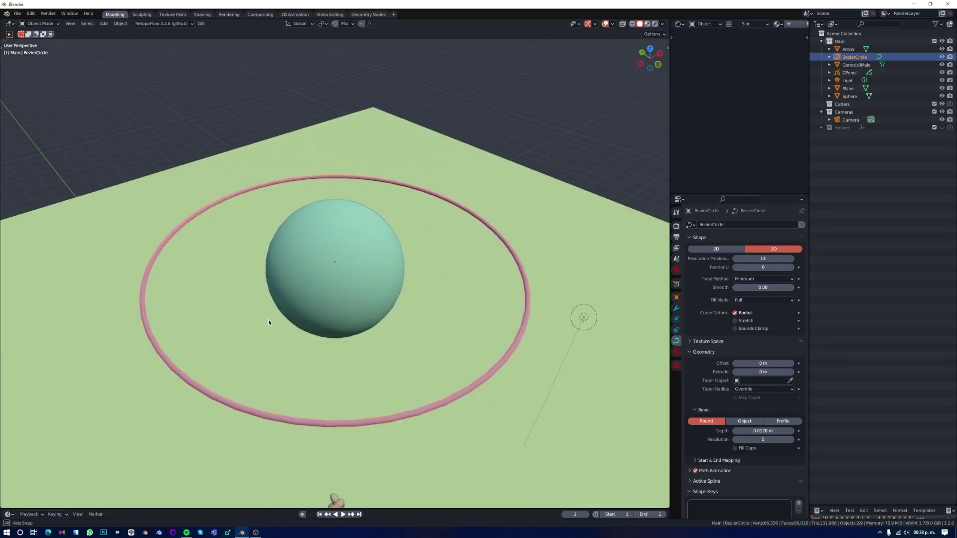
Step: Thin the ring's bevel depth to 0.0153 m and start editing its points in Top view
scroll(743, 349, "down", 1)
left_click(744, 404)
key("shift+a")
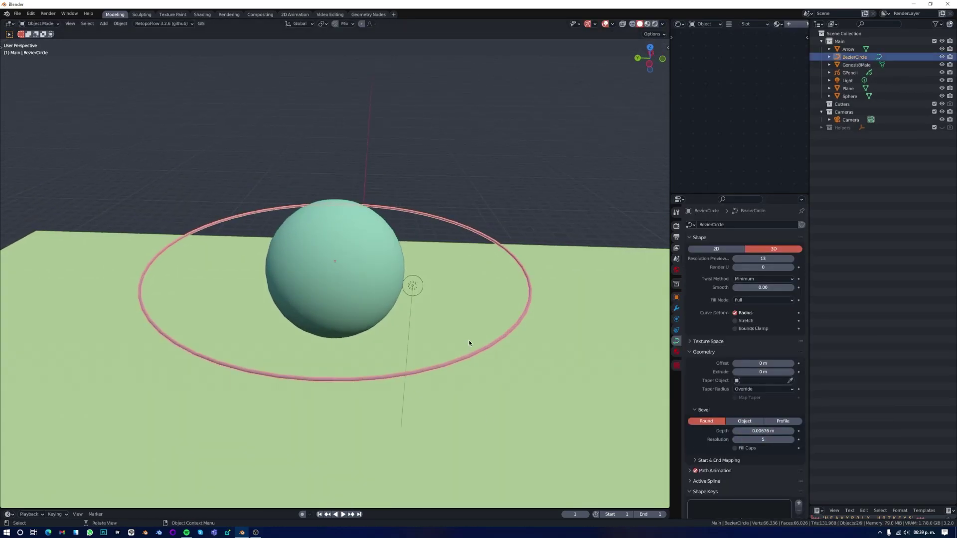
key("Tab")
key("KP_7")
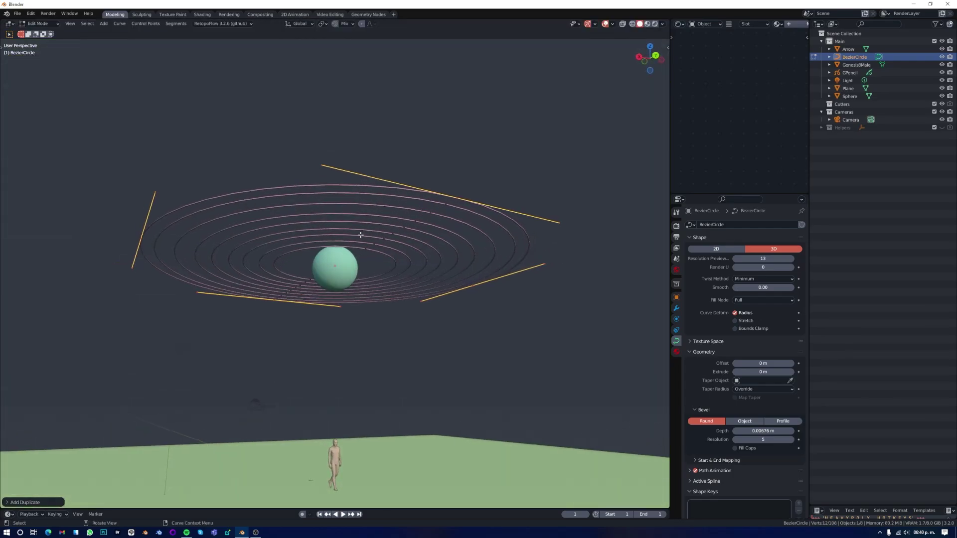
Step: Duplicate the ring's points and rotate the copy on the X and Y axes
key("shift+d")
key("r")
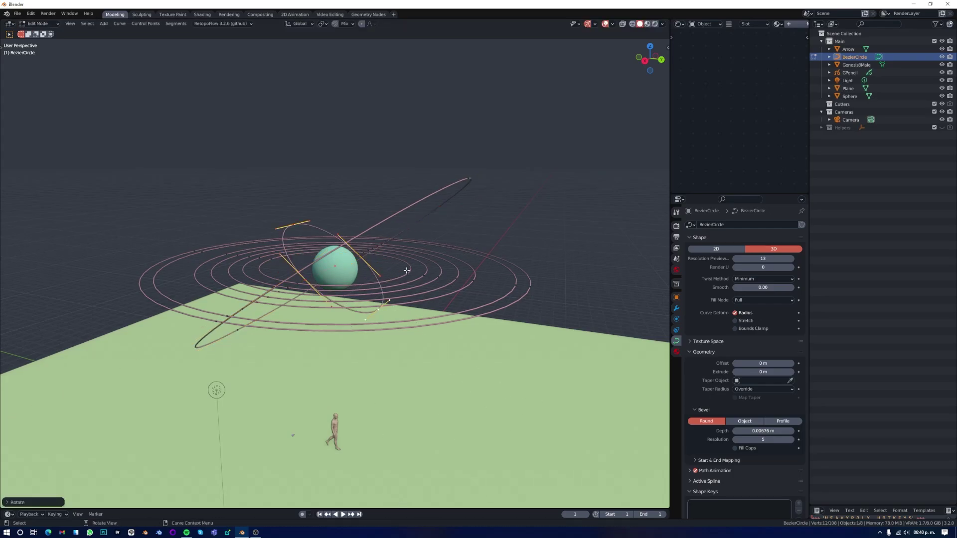
middle_click_drag(439, 309, 412, 308)
key("r")
key("x")
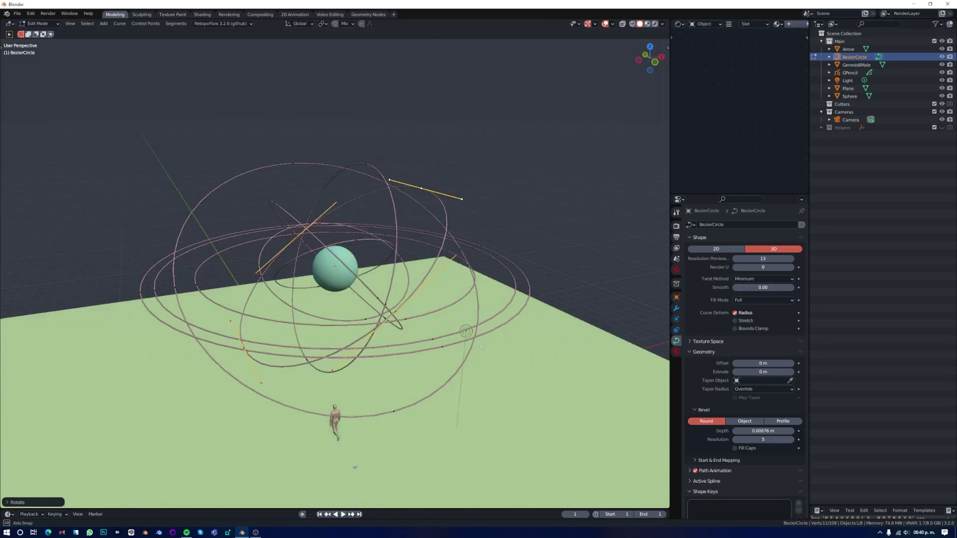
middle_click_drag(421, 267, 477, 357)
key("y")
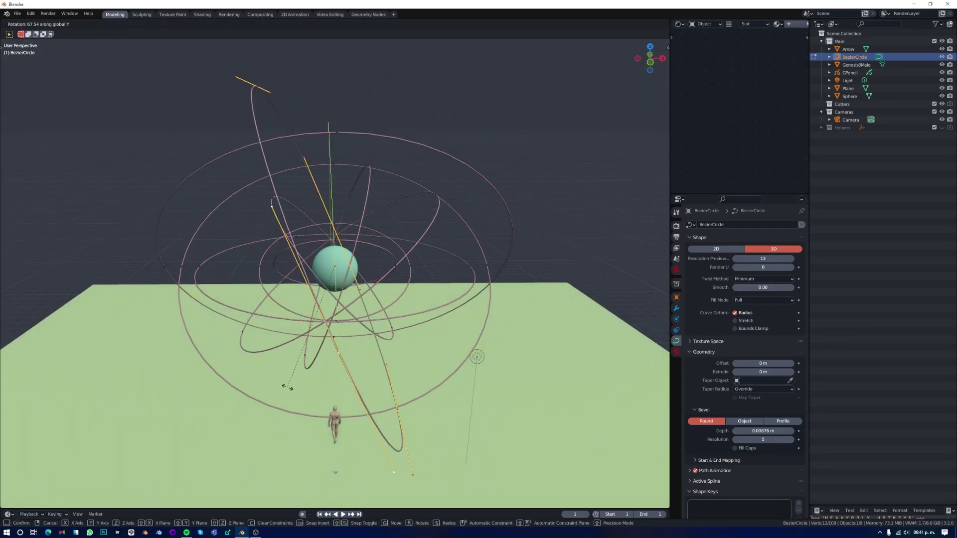
key("Return")
Step: Tilt another ring copy to a new angle, leave Edit Mode and select the sphere in Front view
middle_click_drag(378, 324, 463, 270)
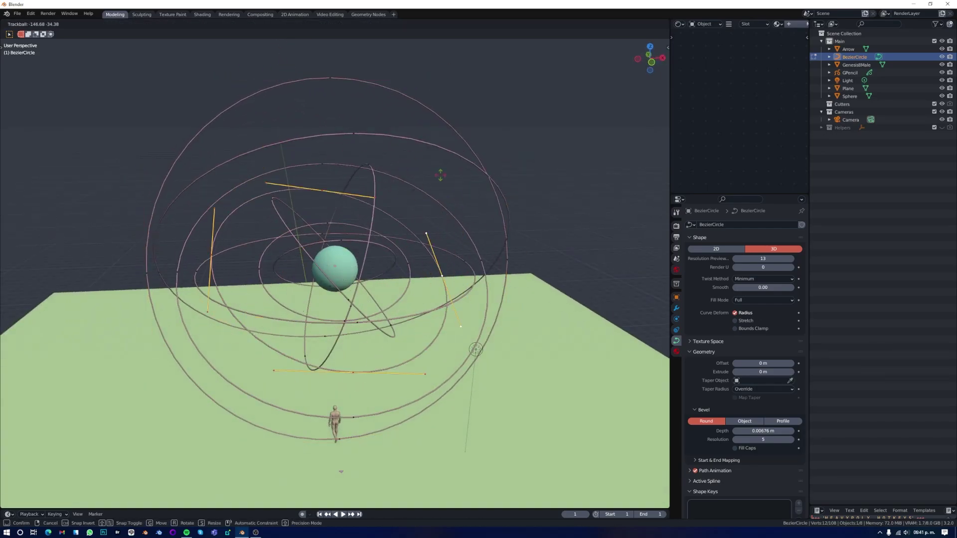
middle_click_drag(341, 471, 379, 489)
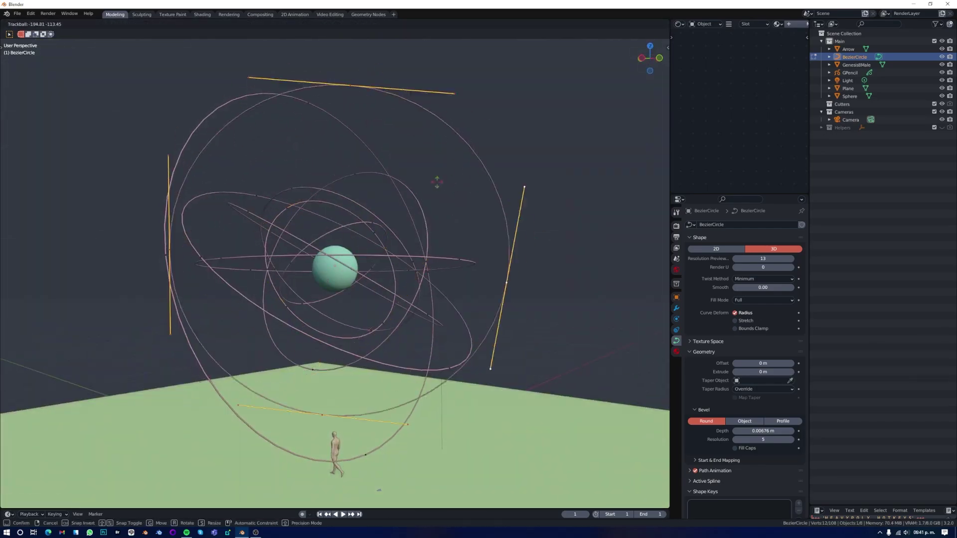
left_click(210, 312)
key("Tab")
mouse_move(210, 313)
middle_mouse_down()
mouse_move(300, 319)
mouse_move(349, 299)
middle_mouse_up()
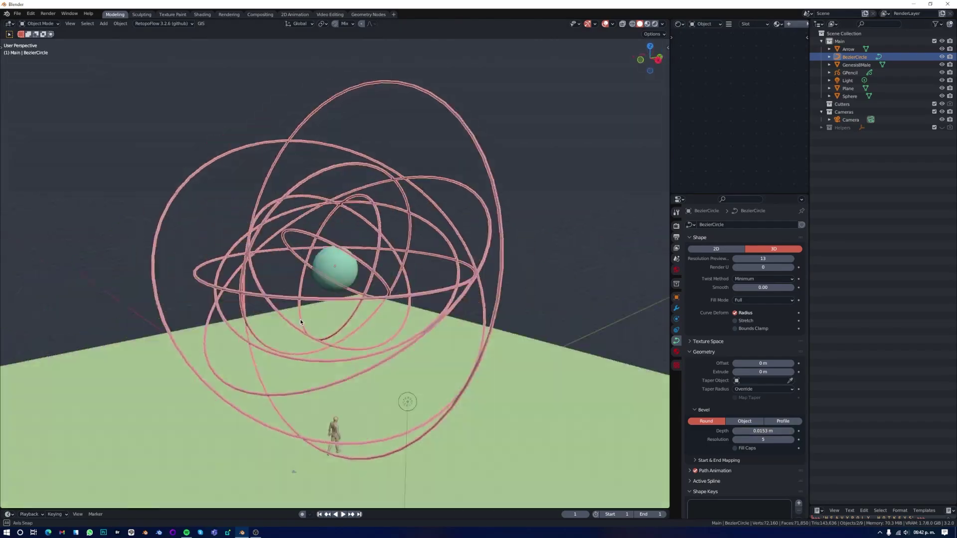
left_click(335, 269)
key("KP_1")
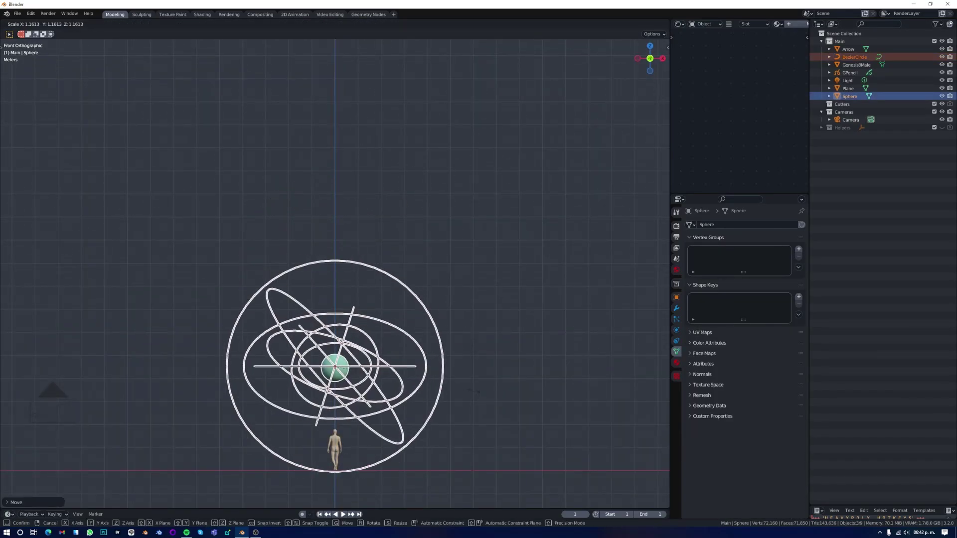
Step: Inset the pedestal cylinder's top face into steps, then orbit out to view the whole armillary
key("Escape")
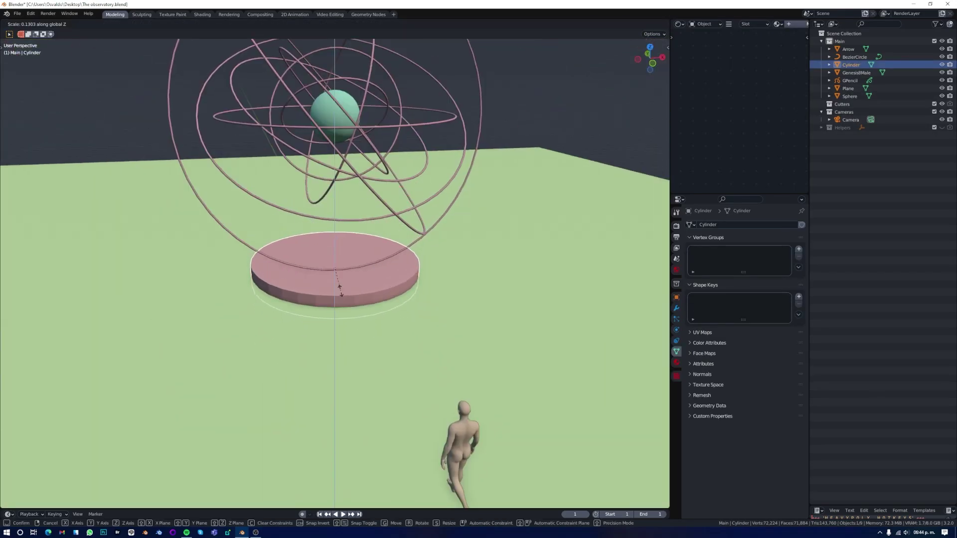
left_click(390, 267)
key("i")
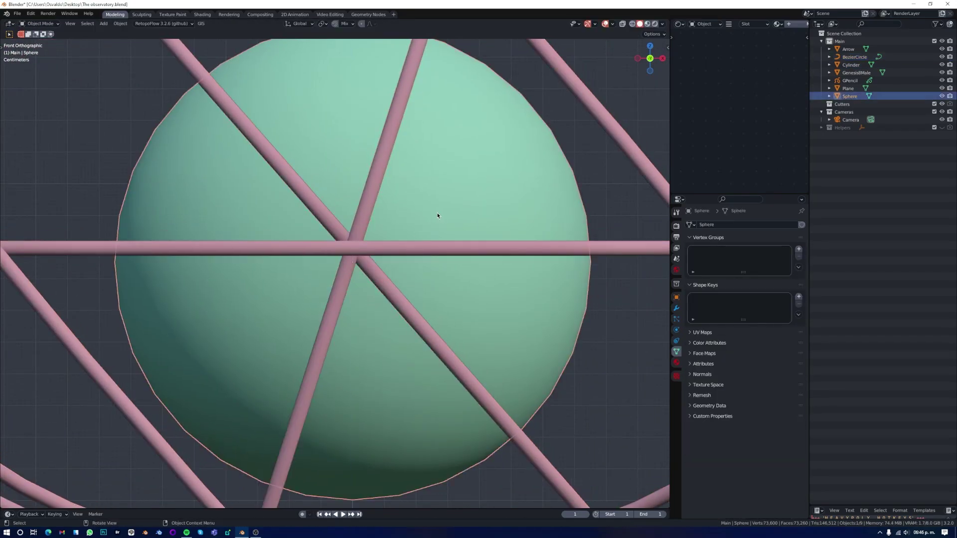
scroll(427, 236, "down", 8)
middle_click_drag(427, 235, 285, 445)
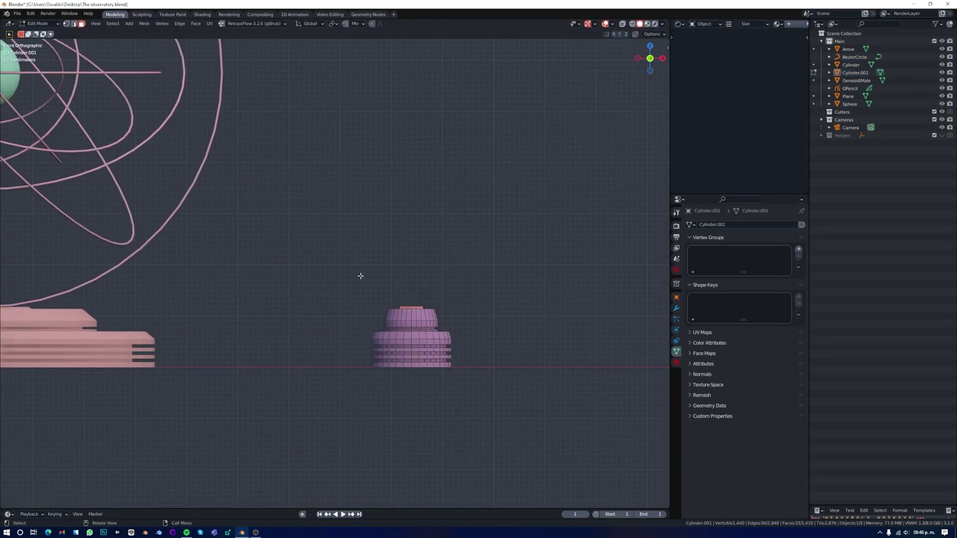
Step: Select the whole column base and place linked column copies, undoing extra copies
scroll(379, 257, "up", 1)
left_click(358, 424)
key("l")
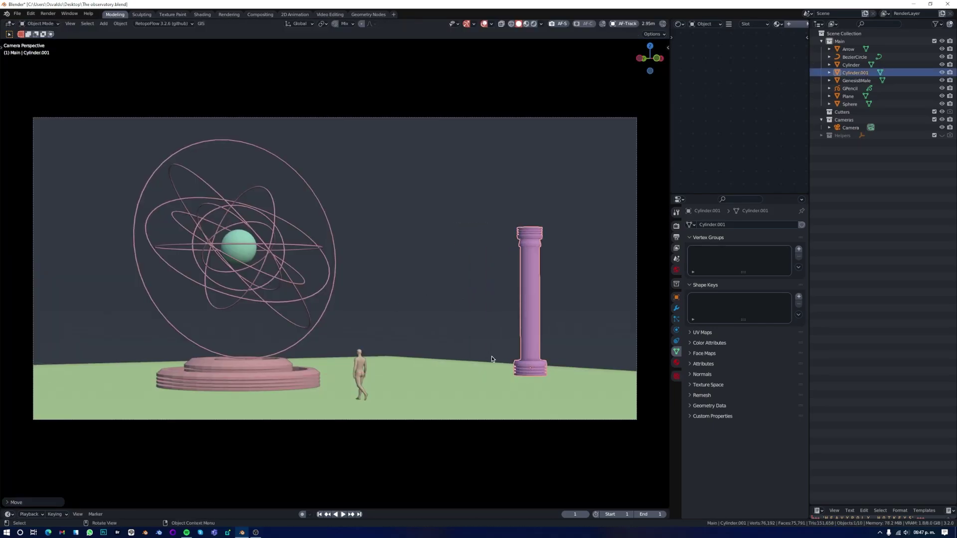
key("shift+r")
key("KP_7")
key("Escape")
key("ctrl+z")
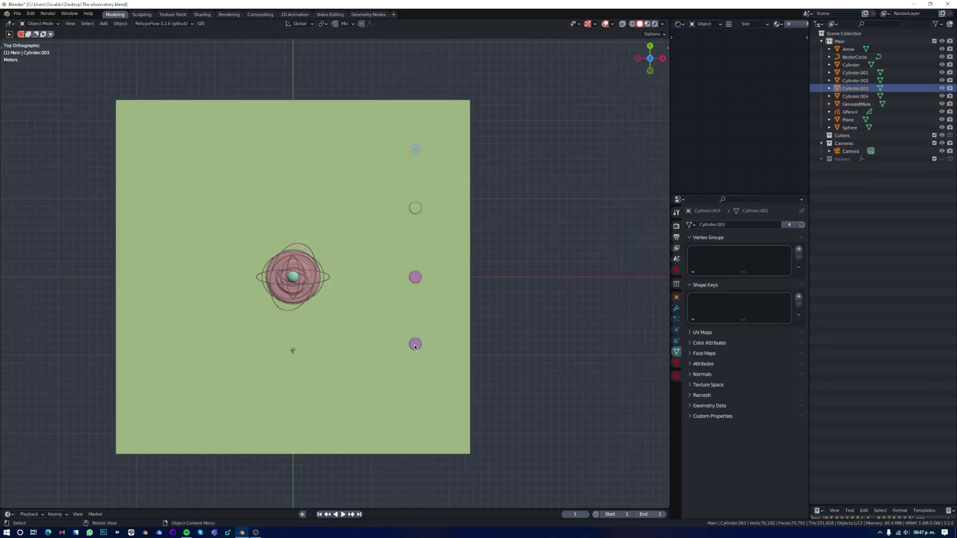
left_click(386, 345)
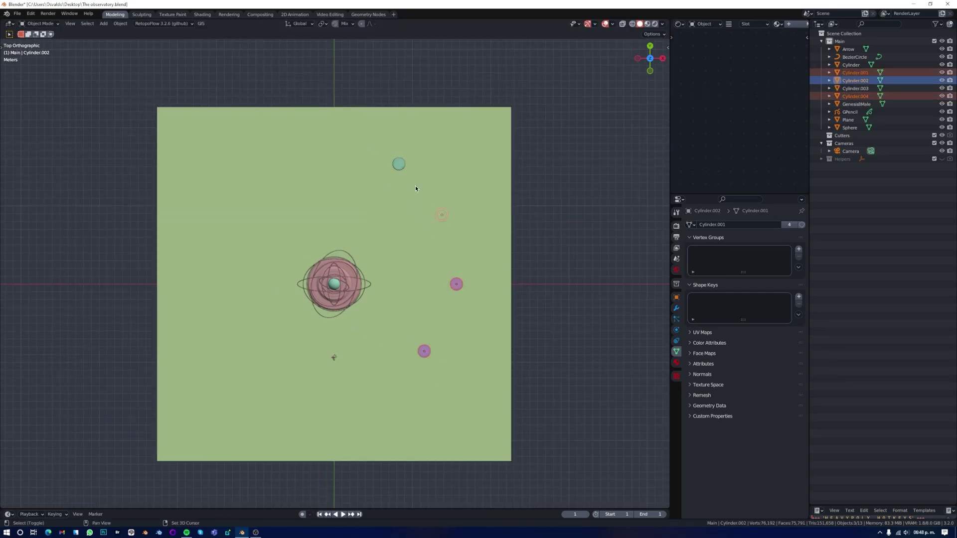
Step: Move the column copies along X in Top view into a ring around the sphere
middle_click_drag(415, 186, 431, 374)
key("KP_7")
key("g")
key("x")
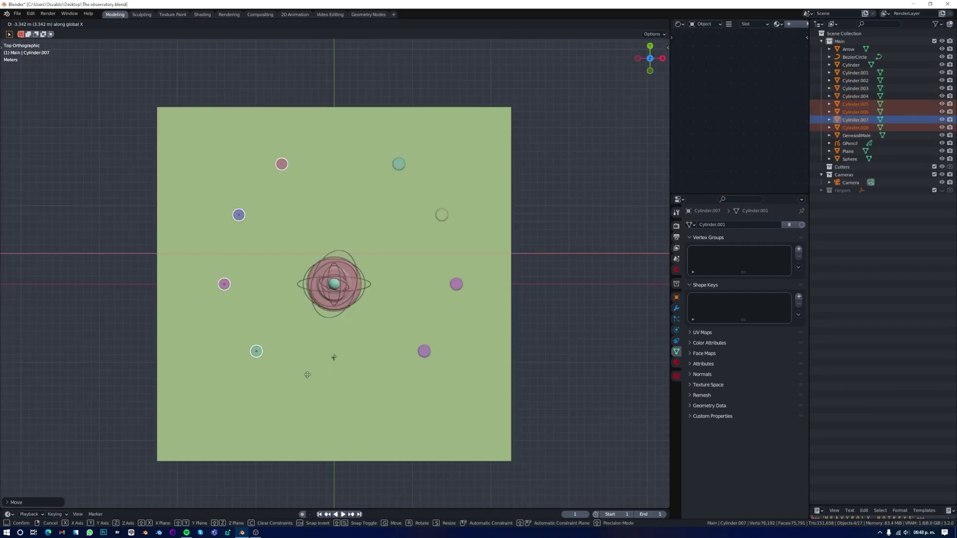
middle_click_drag(304, 376, 442, 325)
left_click(442, 324)
key("KP_7")
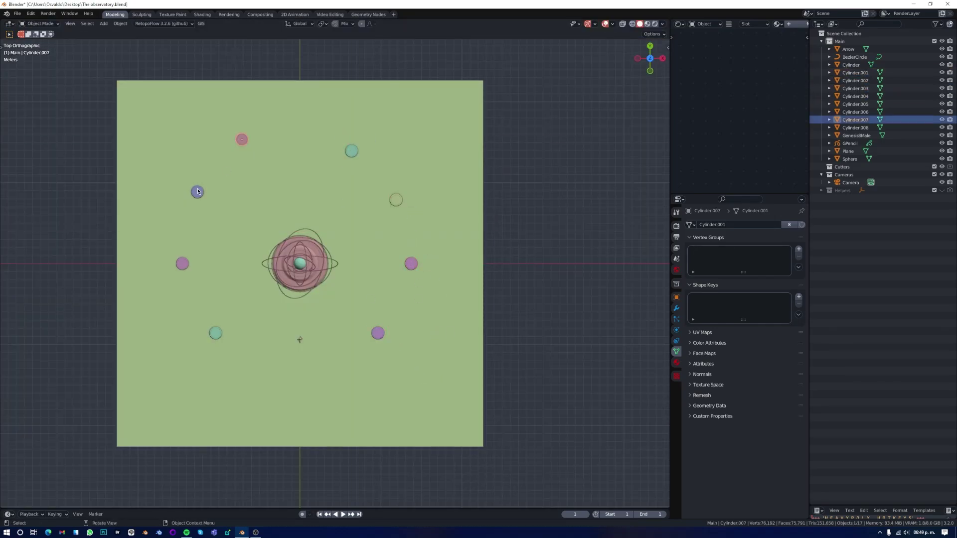
left_click(168, 331)
Step: Check the camera view, then select the floor plane in Top view
key("KP_0")
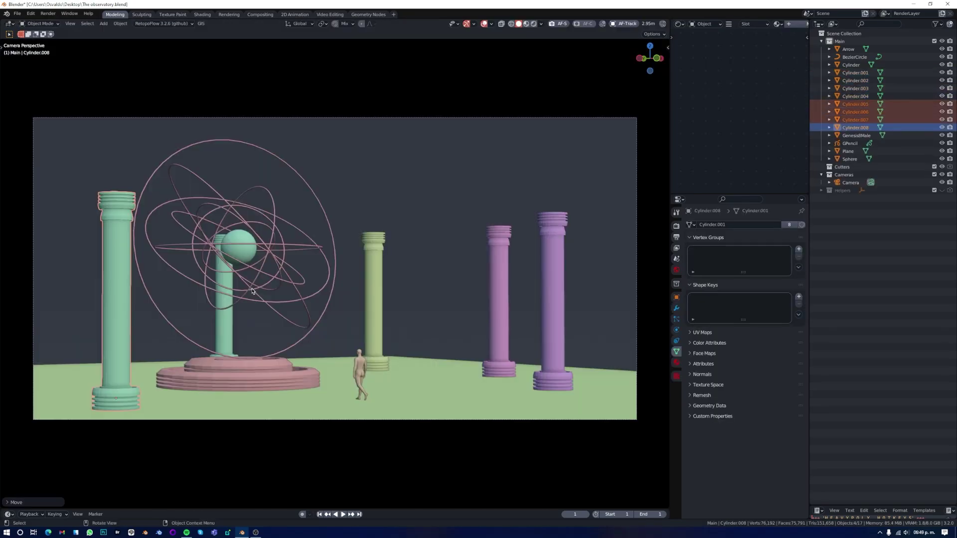
middle_click_drag(334, 269, 322, 328)
left_click(322, 328)
key("KP_7")
Step: Bevel the floor plane's corners into a many-sided polygon
key("Tab")
key("ctrl+shift+b")
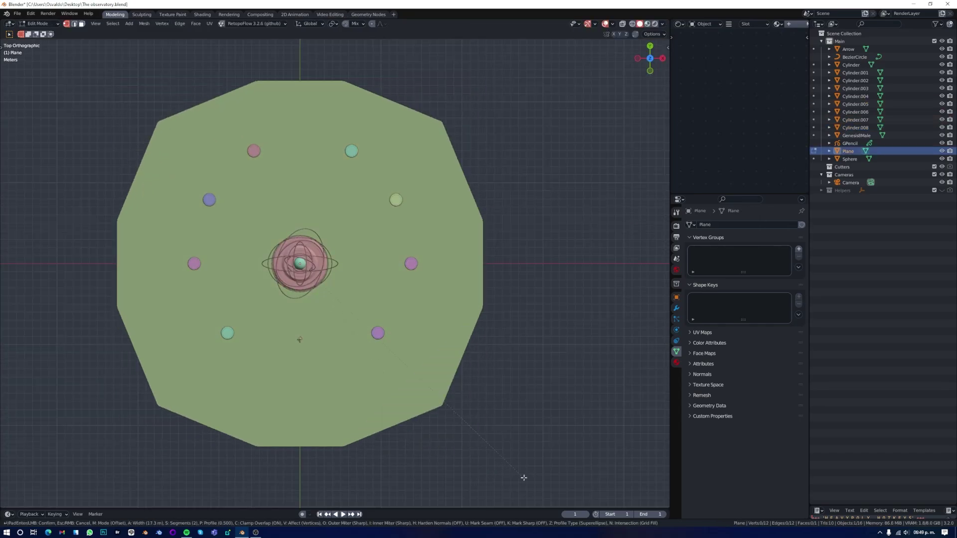
left_click(299, 339)
key("Tab")
Step: Duplicate the floor and raise the copy above the columns as a ceiling
key("shift+d")
left_click(320, 290)
key("KP_0")
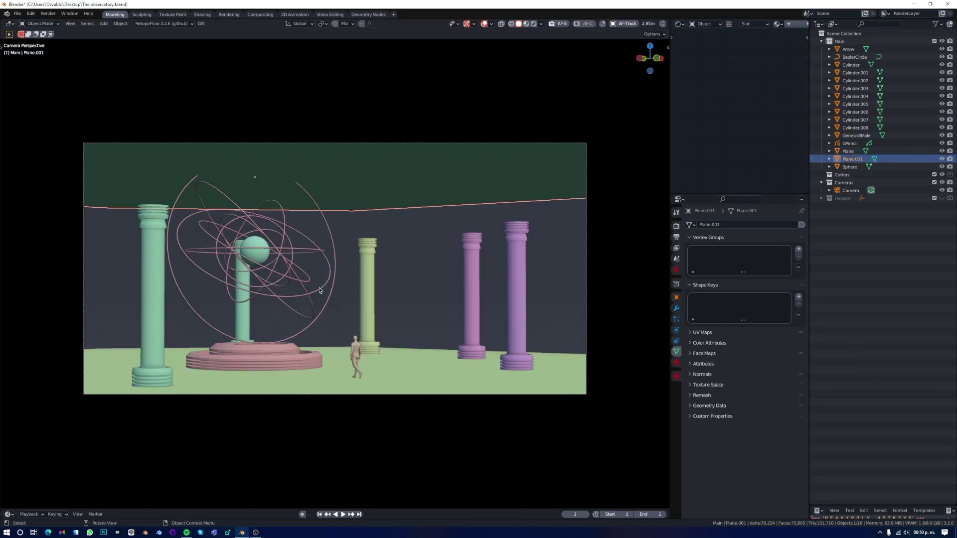
left_click(312, 297)
middle_click_drag(312, 296, 349, 324)
Step: Inset, thicken and extrude the ceiling into stepped tiered bands
key("Tab")
key("i")
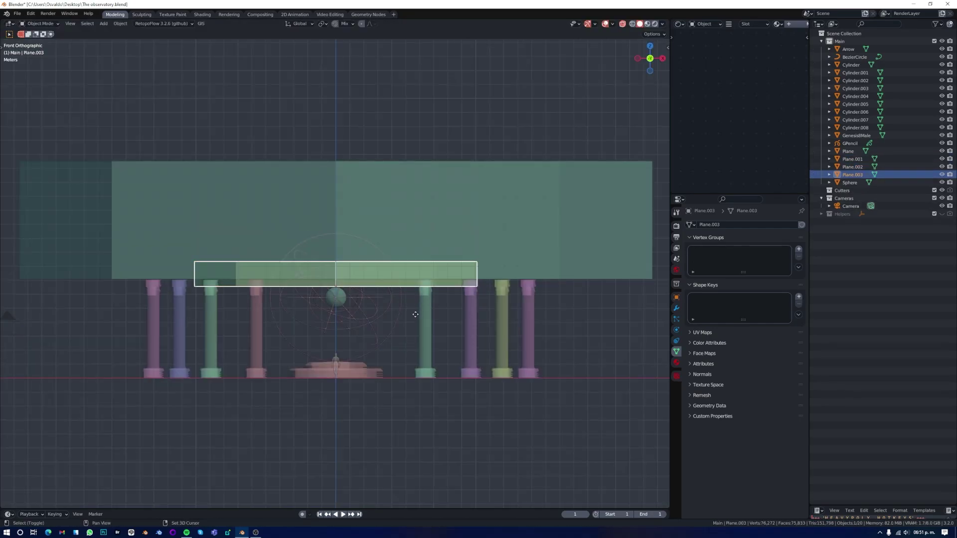
left_click(414, 265)
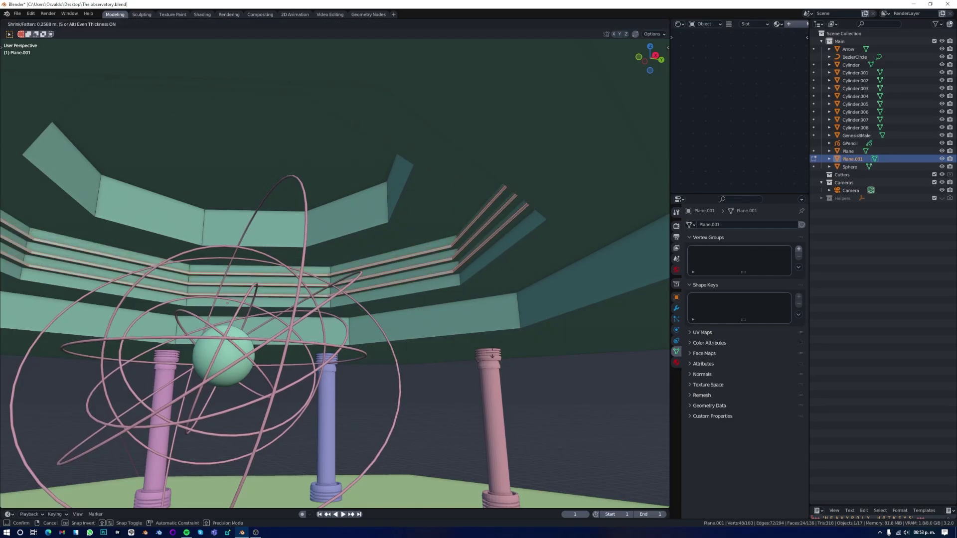
key("alt+s")
key("alt+e")
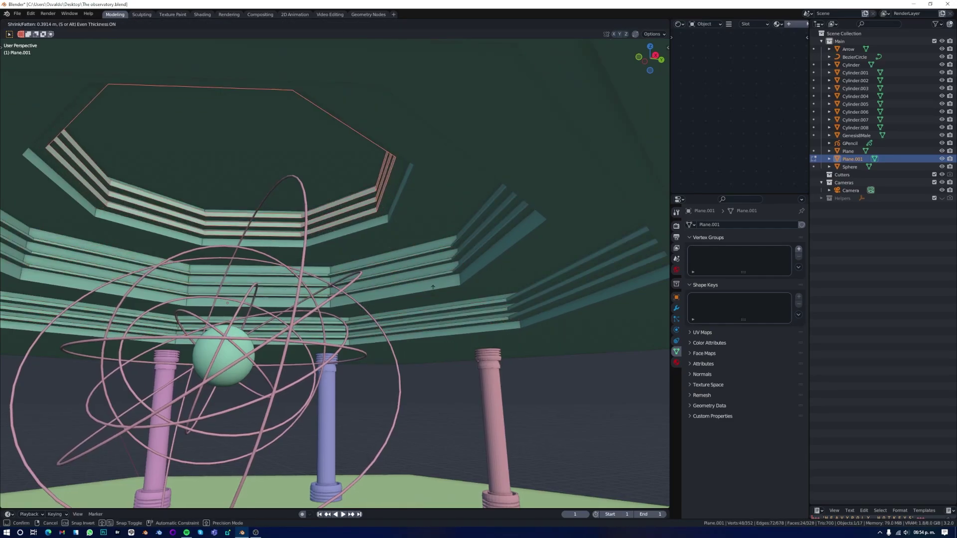
key("Tab")
Step: Move the human figure sideways along X in the camera view and save The observatory.blend
key("KP_0")
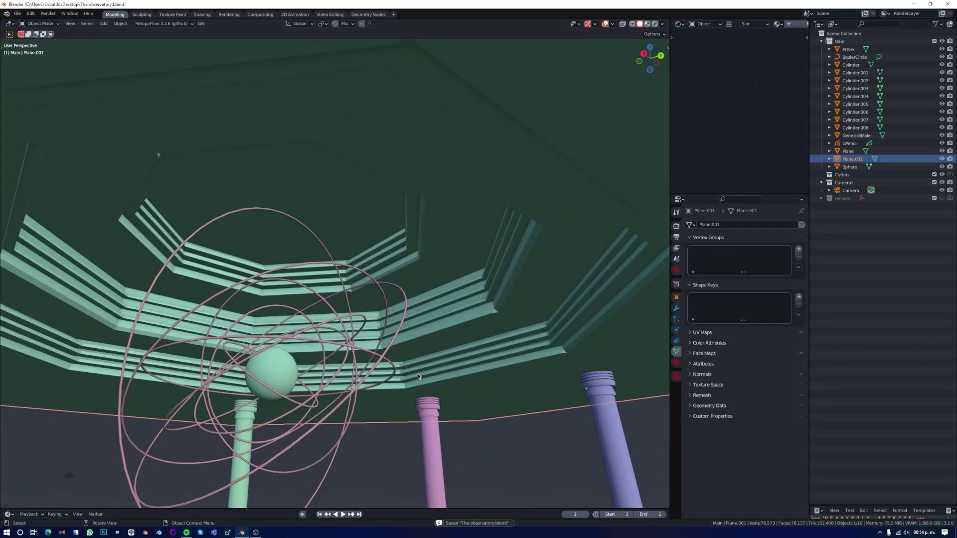
scroll(374, 356, "up", 3)
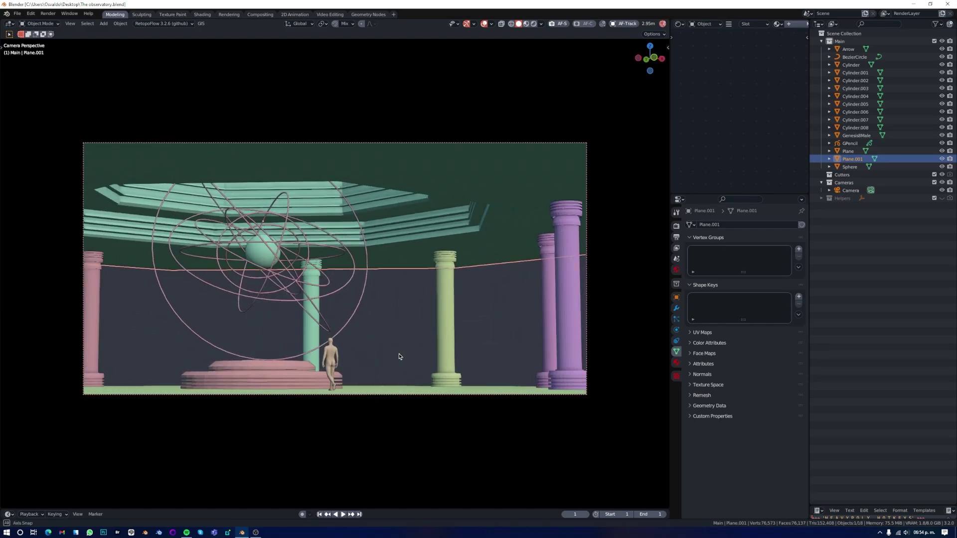
left_click(367, 353)
key("g")
key("x")
key("ctrl+s")
mouse_move(362, 311)
middle_mouse_down()
mouse_move(331, 351)
mouse_move(333, 317)
middle_mouse_up()
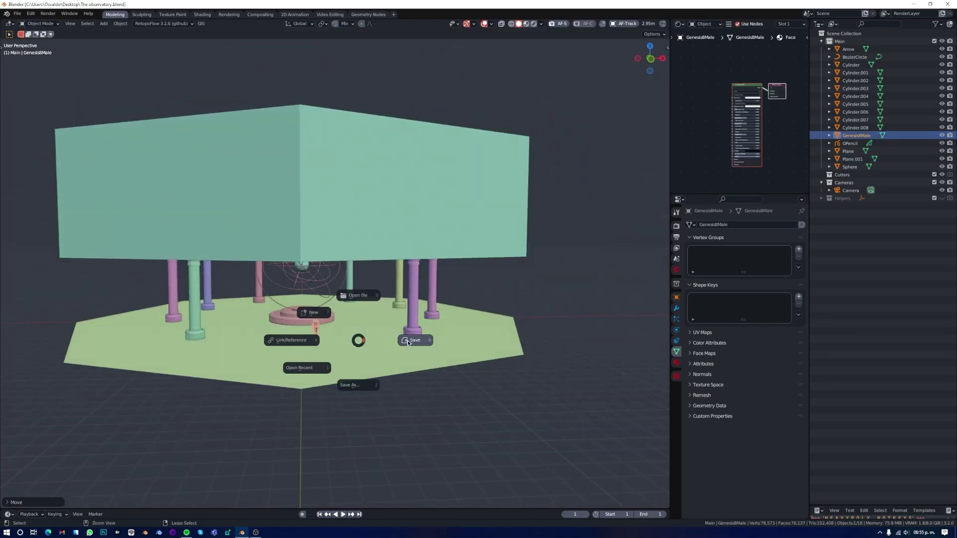
Step: Add a noise Landscape mesh and scale it much larger
key("alt+a")
key("shift+a")
left_click(547, 379)
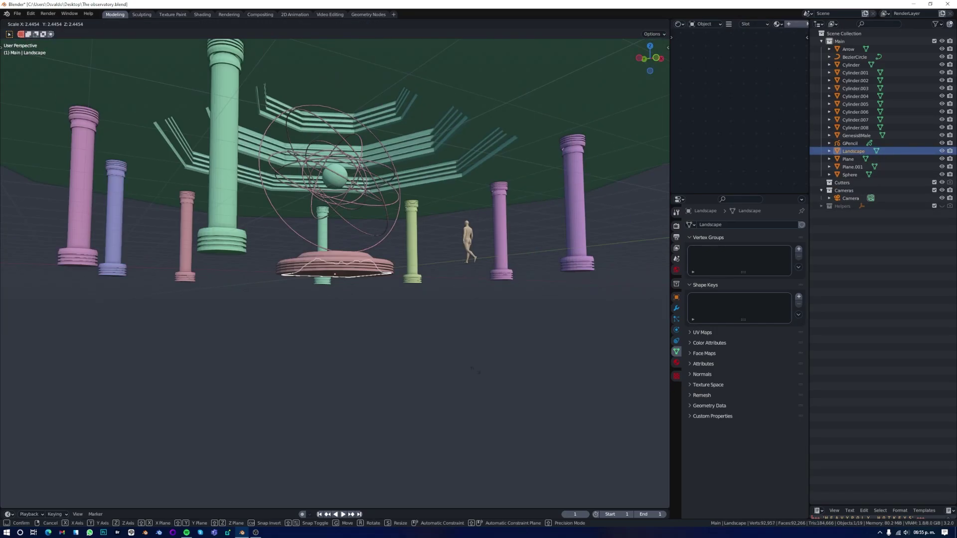
scroll(334, 269, "down", 5)
key("s")
left_click(595, 82)
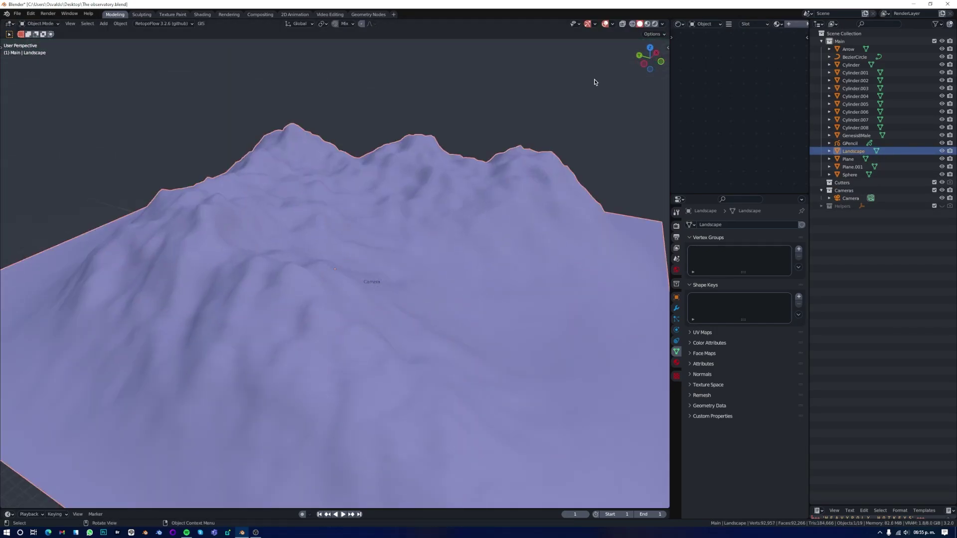
key("Return")
Step: Push the landscape far behind the observatory using the side view
scroll(403, 227, "down", 5)
key("g")
key("KP_0")
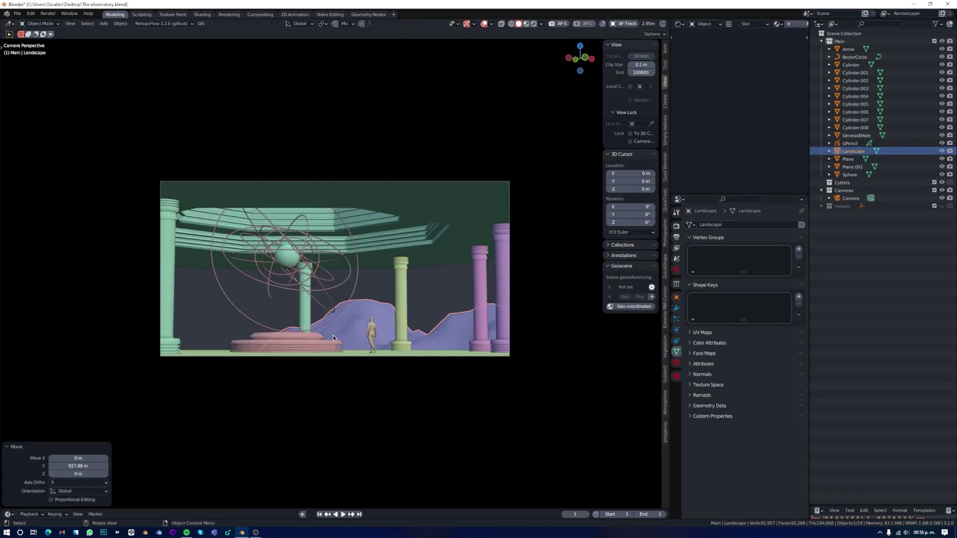
key("KP_3")
key("g")
key("KP_0")
middle_click_drag(358, 374, 408, 348)
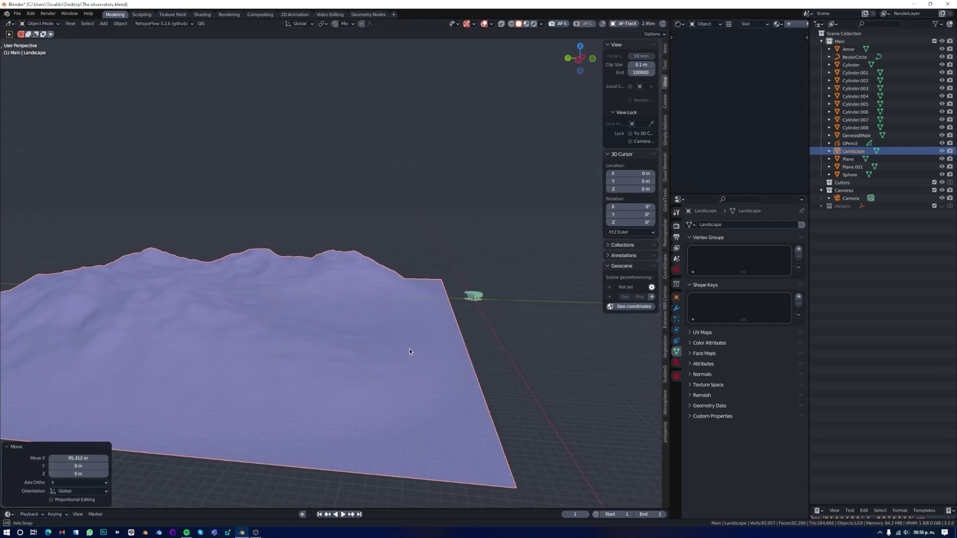
Step: Add a second Landscape and position it between the columns in the camera view
key("shift+a")
left_click(453, 249)
scroll(398, 231, "down", 3)
scroll(398, 232, "down", 3)
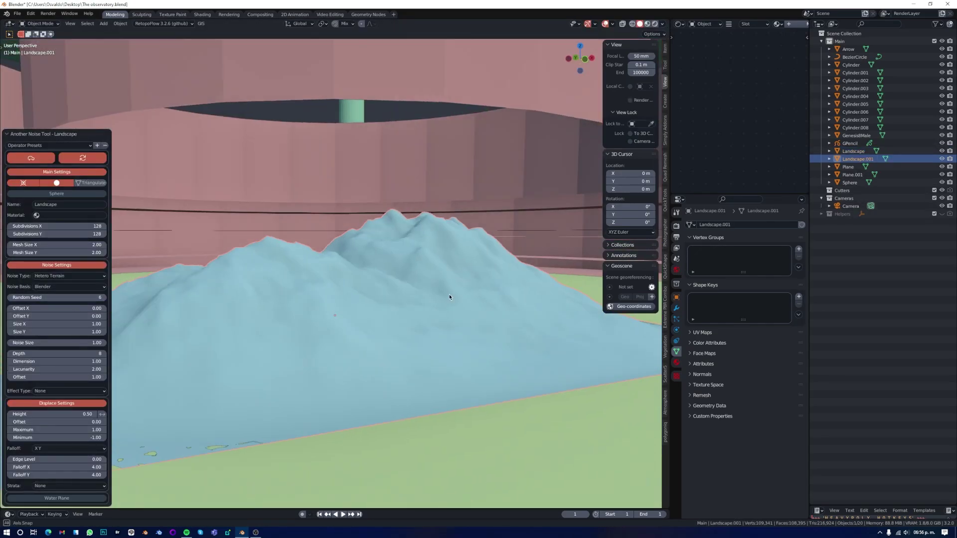
scroll(399, 232, "down", 5)
key("KP_7")
key("g")
left_click(395, 246)
key("KP_0")
middle_click_drag(367, 324, 348, 326)
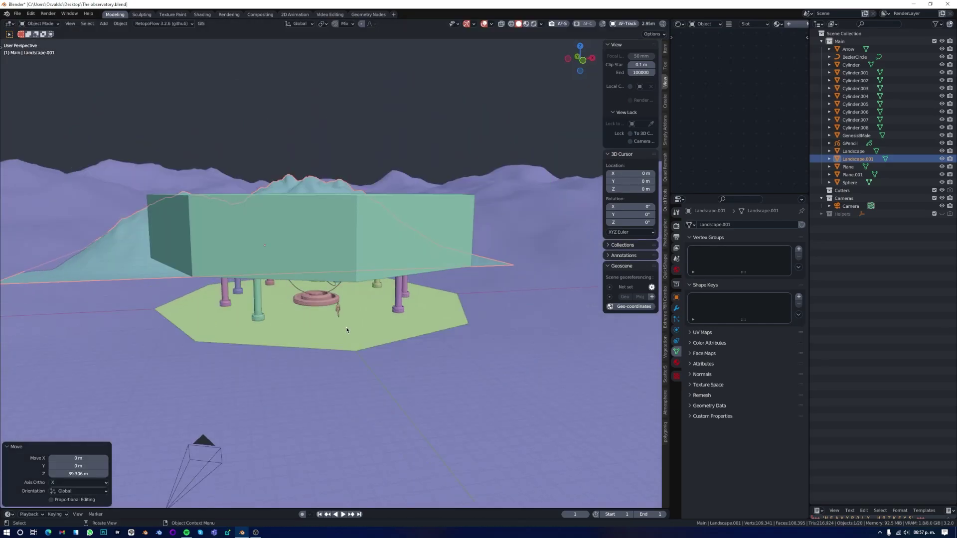
key("KP_0")
left_click(305, 359)
Step: Resize the landscape's Z height and place a Shift+D duplicate
key("s")
key("z")
key("Return")
key("KP_0")
key("shift+d")
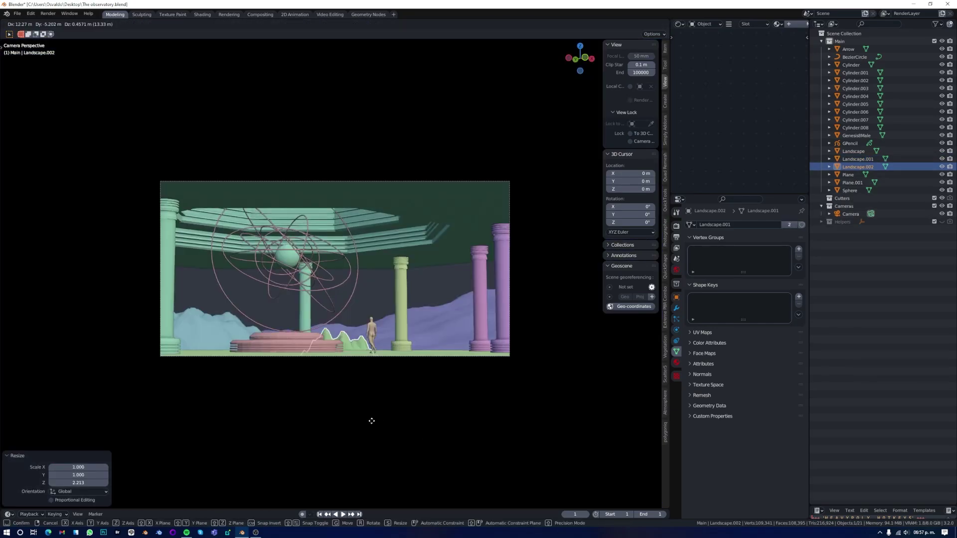
left_click(449, 370)
key("KP_0")
Step: Place an Alt+D linked landscape copy and raise another landscape along Z
key("KP_0")
key("KP_0")
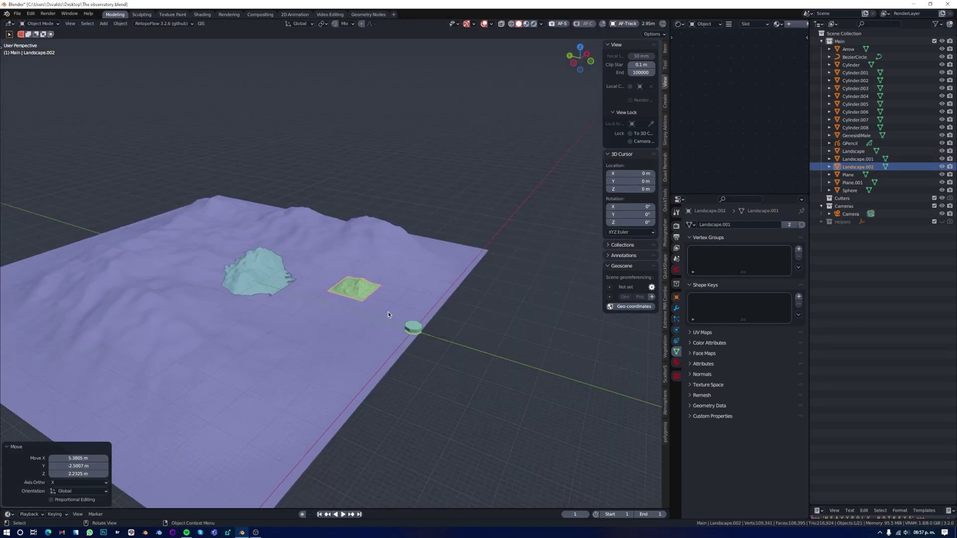
key("alt+d")
left_click(41, 382)
key("g")
key("KP_0")
key("KP_0")
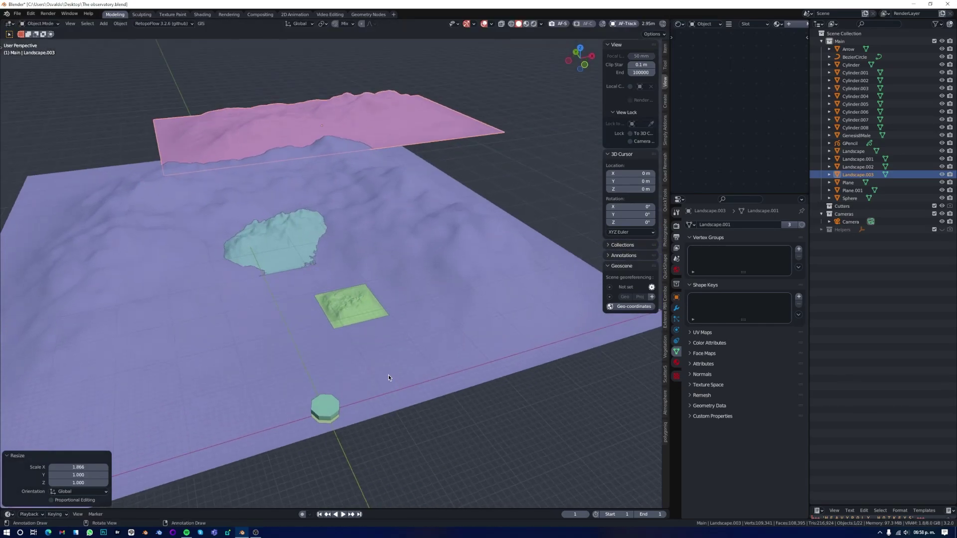
left_click(387, 375)
key("KP_0")
left_click(298, 315)
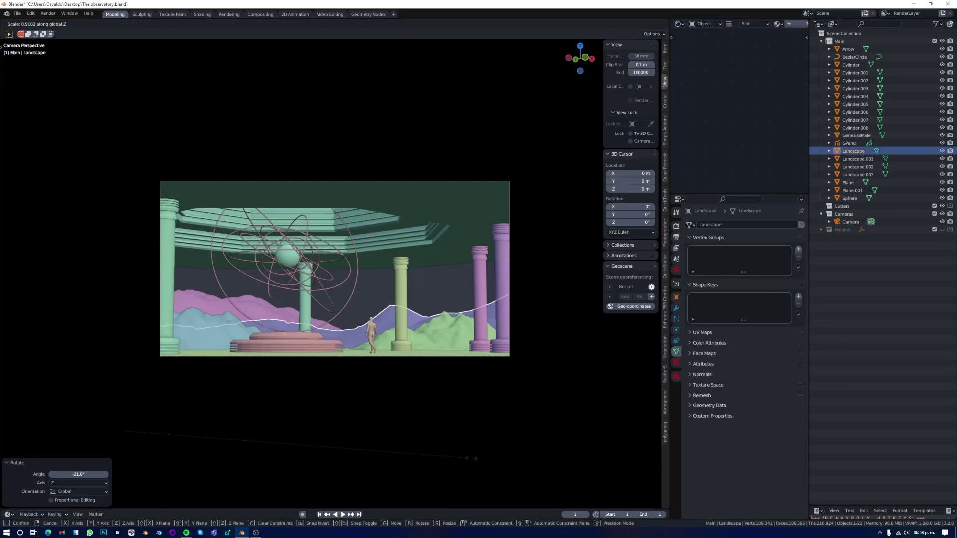
left_click(533, 388)
key("KP_0")
Step: Save the file and add a Starlight Sun physical-atmosphere sky
key("ctrl+s")
middle_click_drag(388, 334, 402, 446)
key("KP_0")
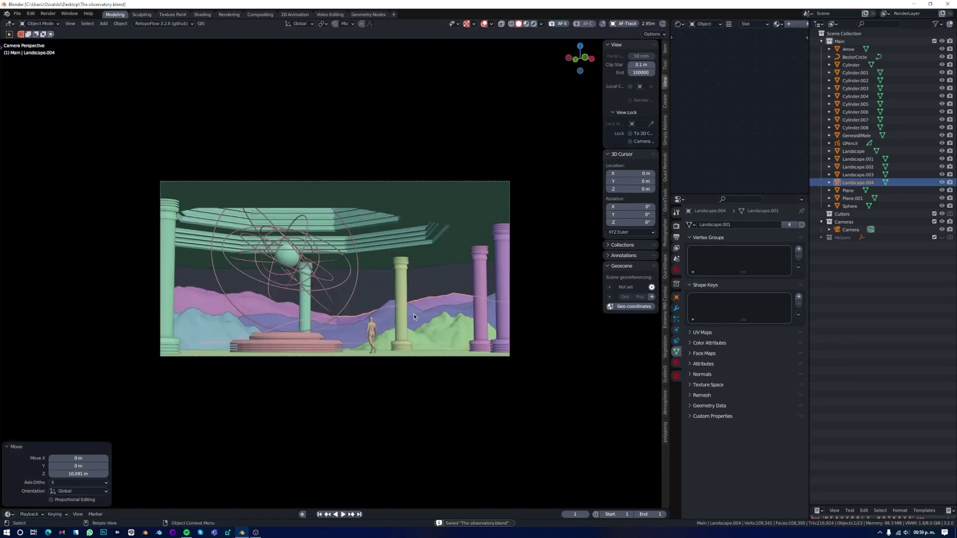
left_click(534, 23)
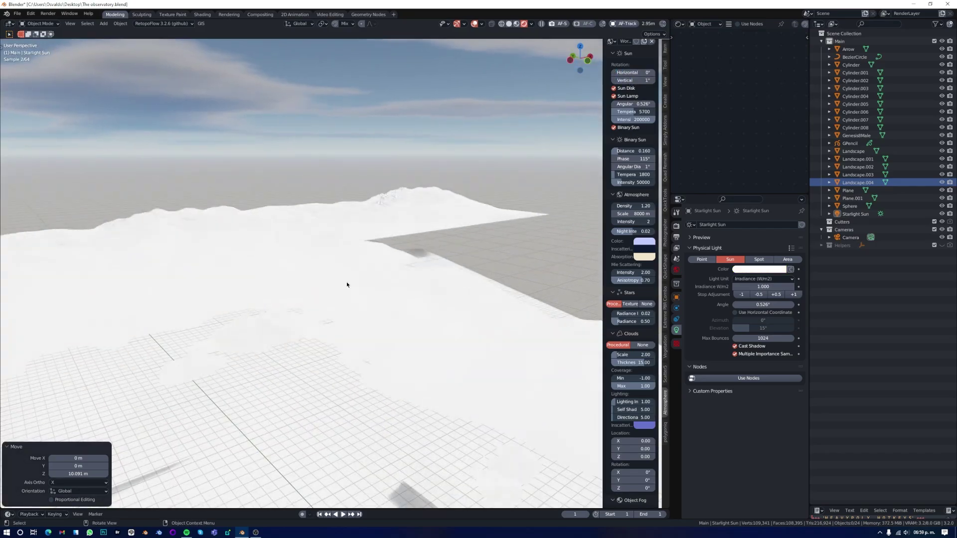
Step: Set the physical sky sun to 169° horizontal and 86° vertical, with atmosphere density 5
key("Return")
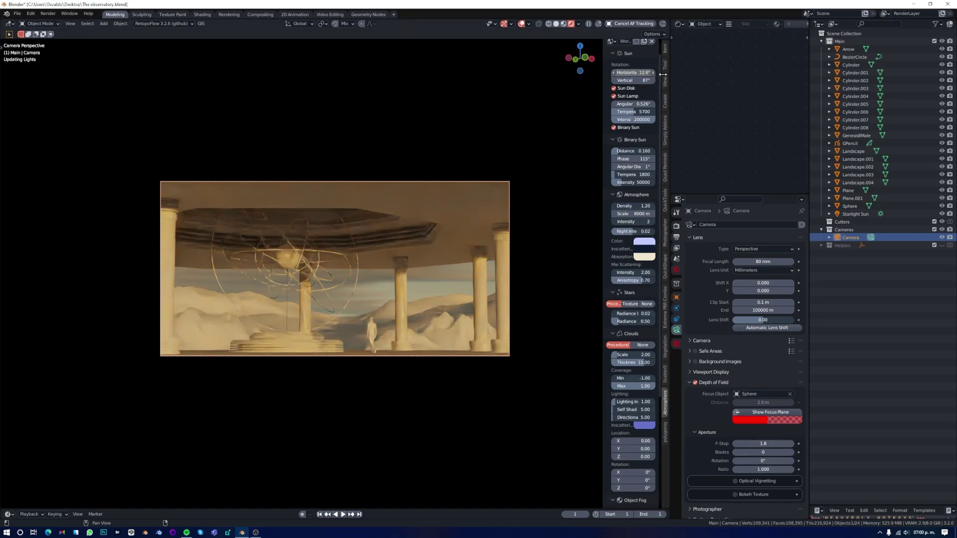
left_click_drag(662, 75, 676, 93)
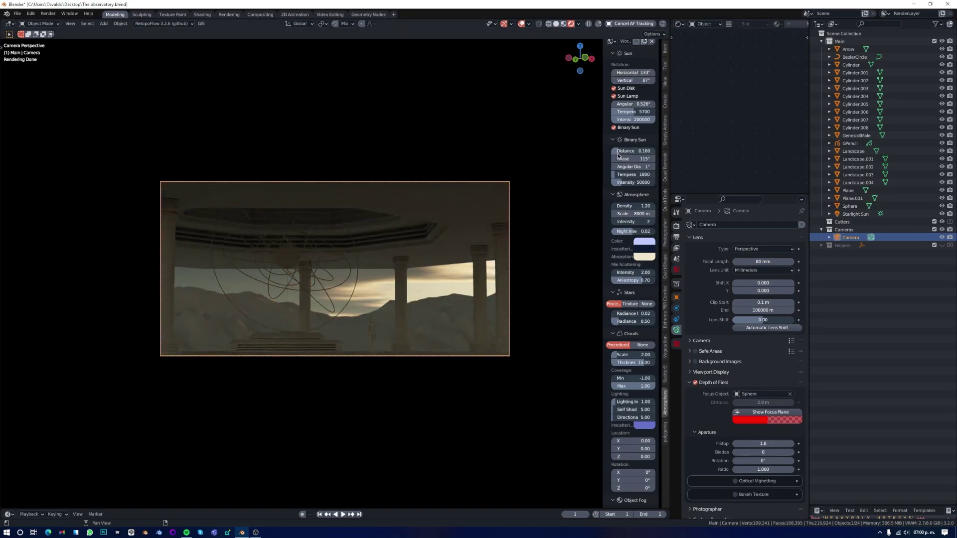
left_click_drag(632, 207, 657, 207)
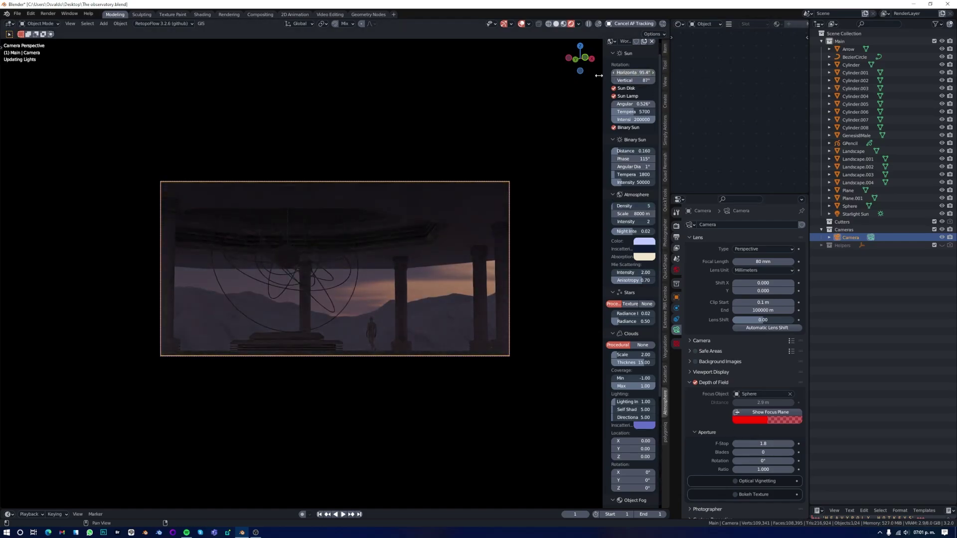
left_click_drag(598, 75, 713, 79)
scroll(629, 306, "down", 4)
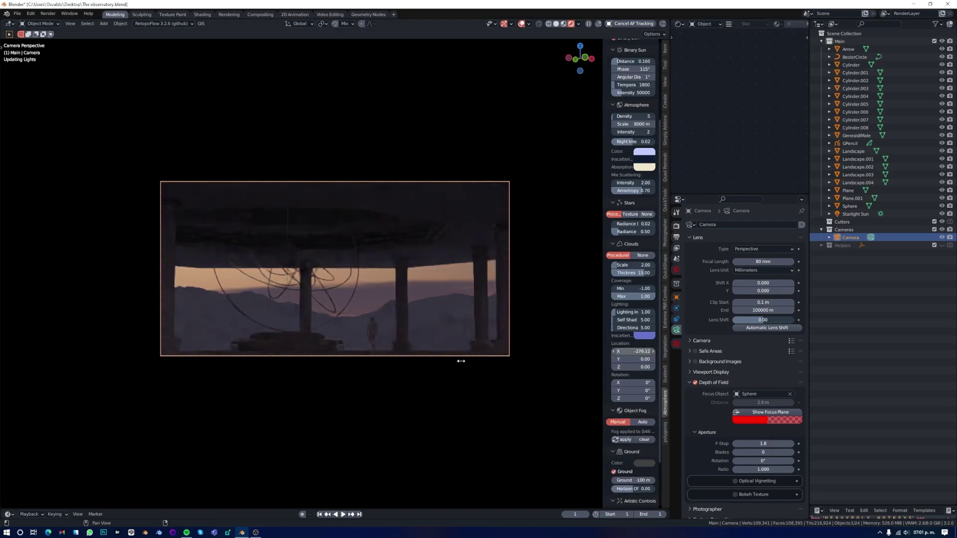
scroll(631, 124, "up", 5)
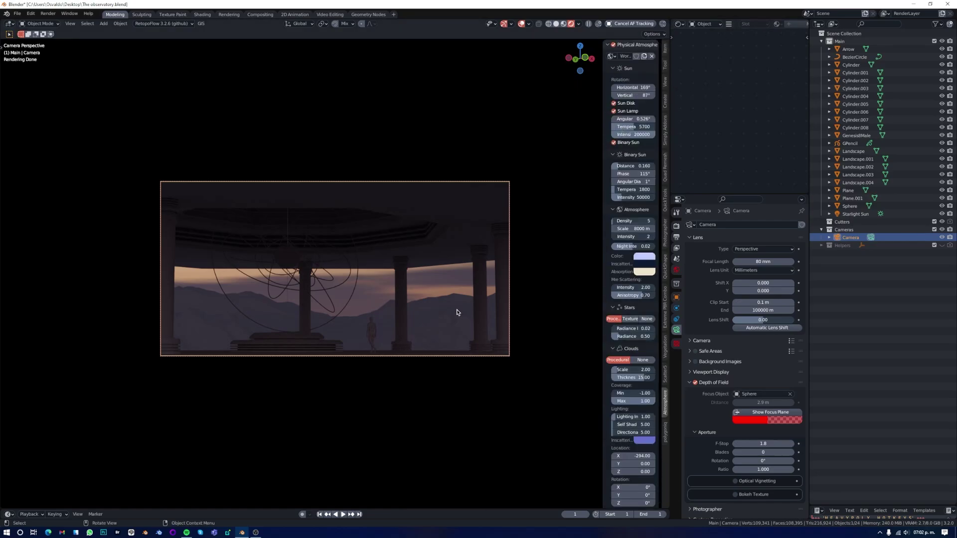
left_click(614, 97)
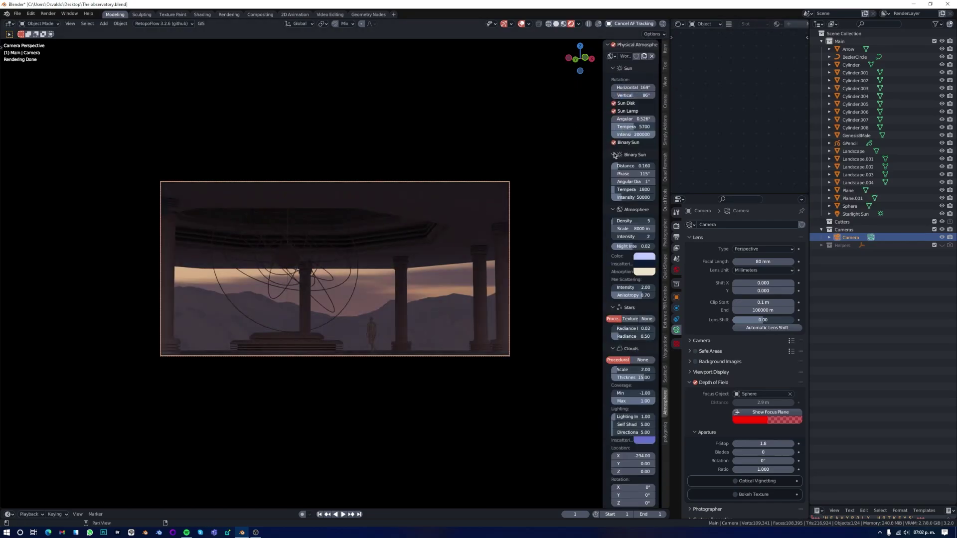
middle_click_drag(457, 292, 379, 279)
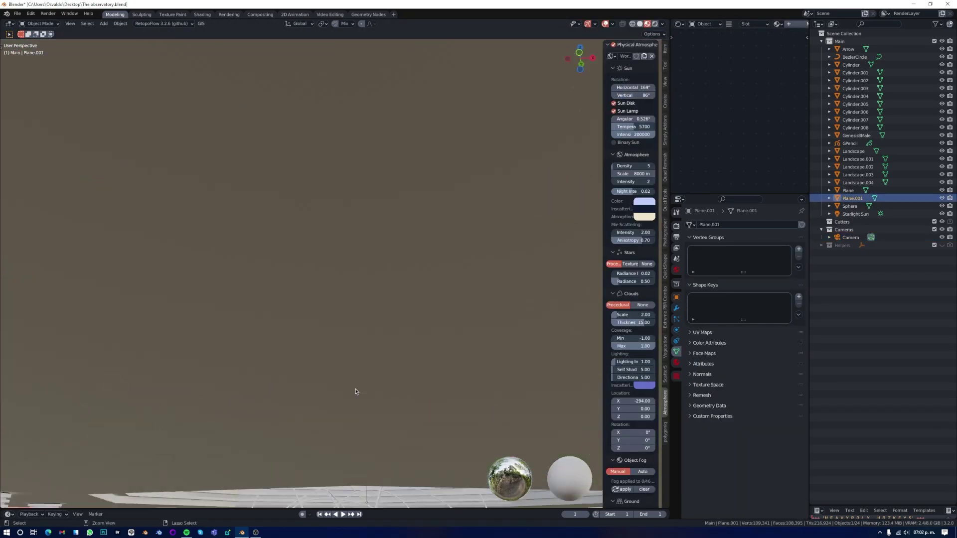
Step: Return to object mode and add an area light inside the observatory
key("ctrl+Tab")
left_click(398, 342)
middle_click_drag(398, 342, 356, 224)
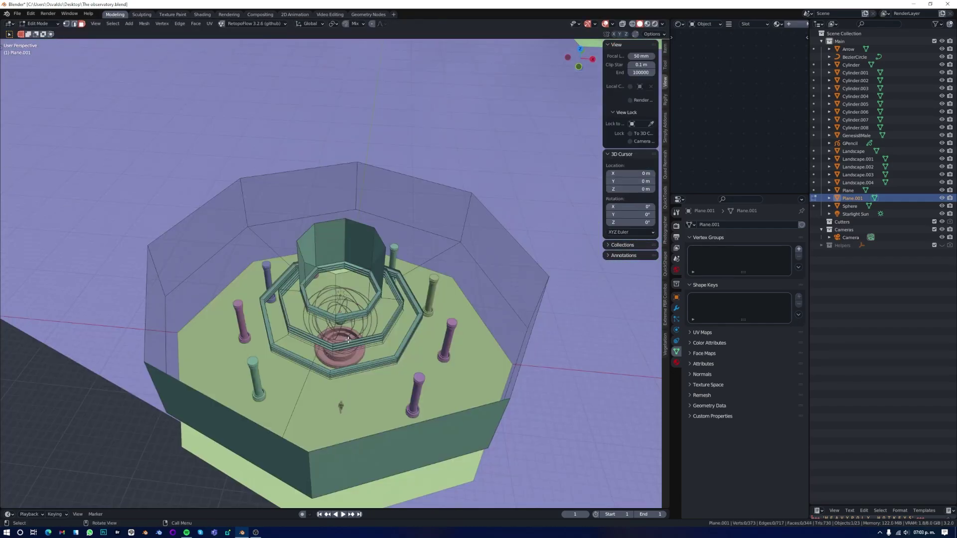
key("ctrl+Tab")
left_click(356, 268)
middle_click_drag(356, 268, 349, 199)
left_click(665, 404)
middle_click_drag(348, 249, 279, 319)
key("shift+a")
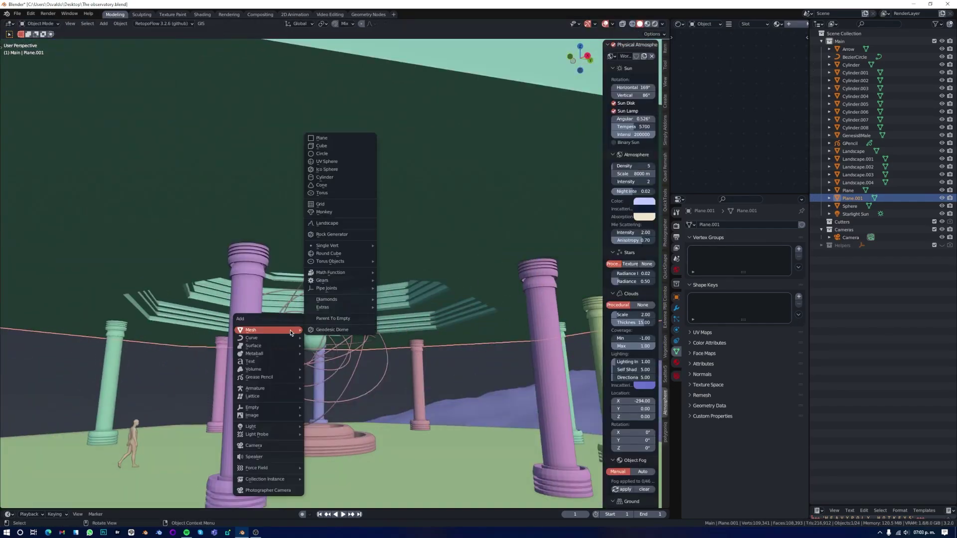
left_click(329, 453)
Step: Raise the area light along Z and save the observatory file
mouse_move(385, 388)
middle_mouse_down()
mouse_move(462, 379)
mouse_move(376, 349)
mouse_move(316, 278)
middle_mouse_up()
key("g")
key("z")
left_click(386, 291)
key("ctrl+s")
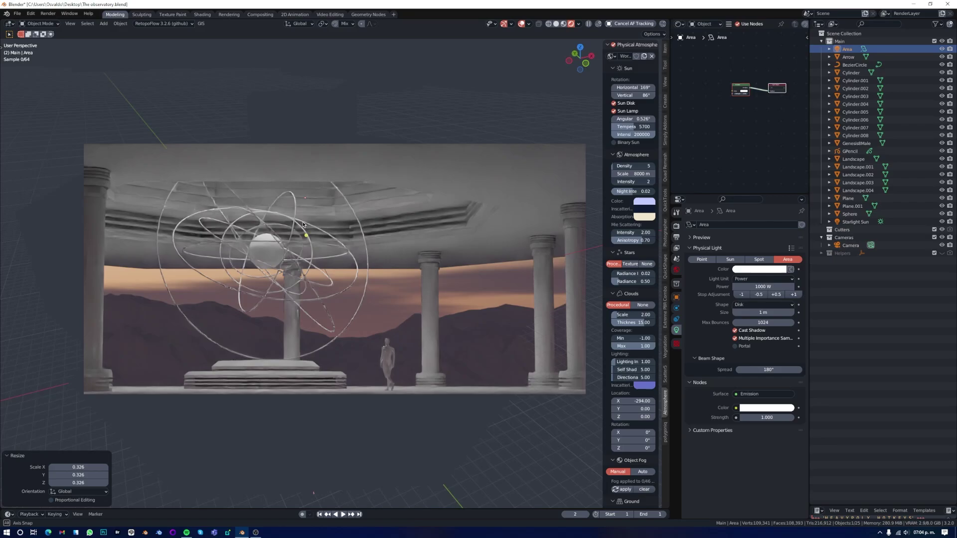
Step: Lower Plane.001 slightly along Z and save the file
key("KP_0")
left_click(468, 131)
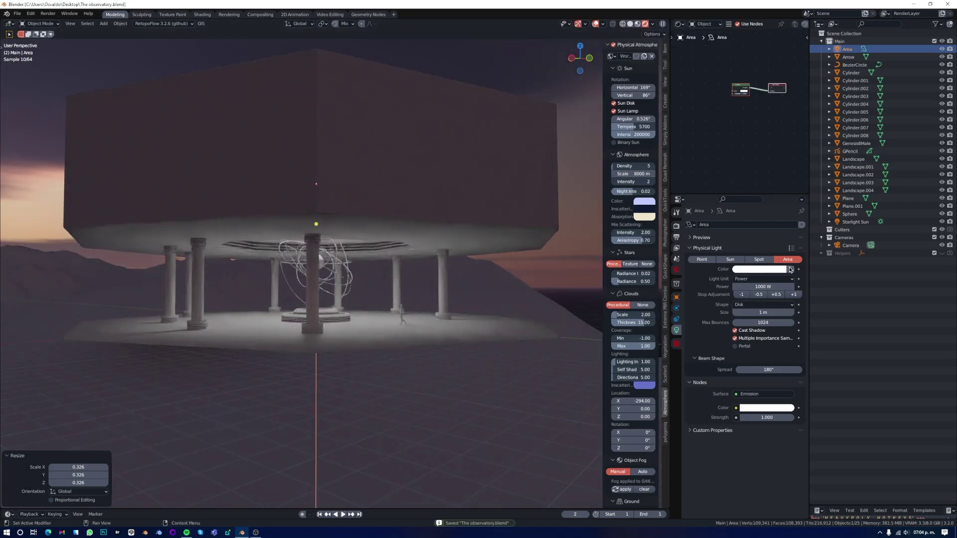
left_click(505, 193)
key("g")
key("z")
left_click(505, 193)
key("ctrl+s")
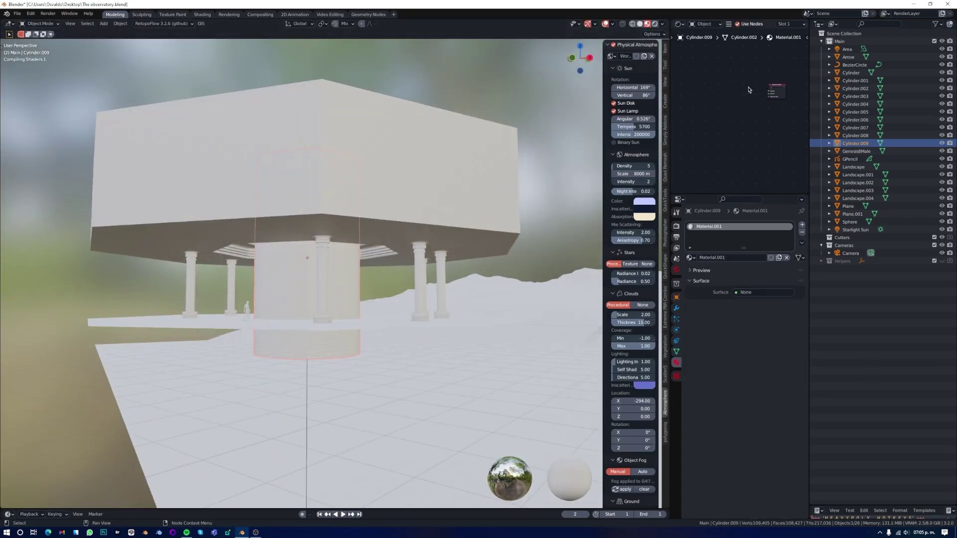
Step: Set the Volume Scatter node's density to 0.1
key("KP_0")
key("z")
left_click(485, 175)
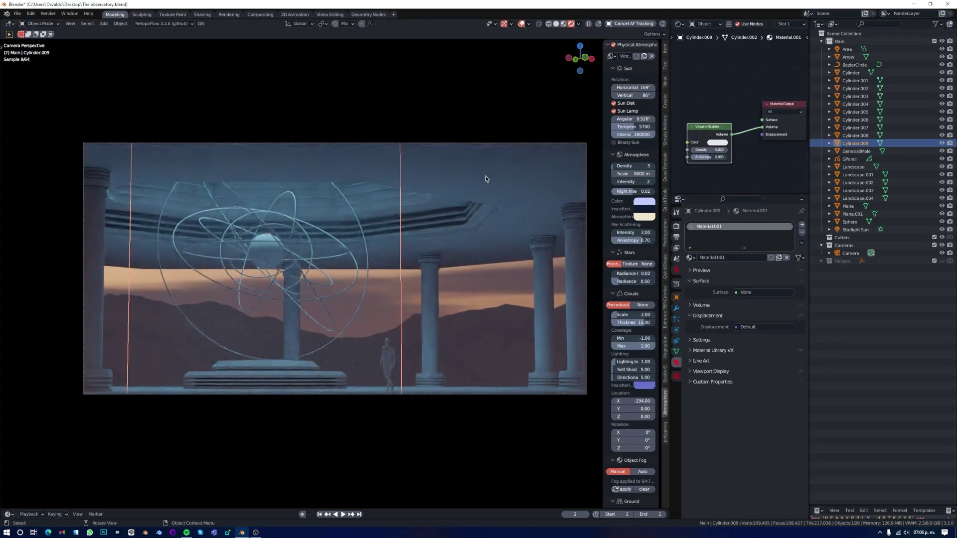
double_click(710, 149)
type("0.1")
key("Return")
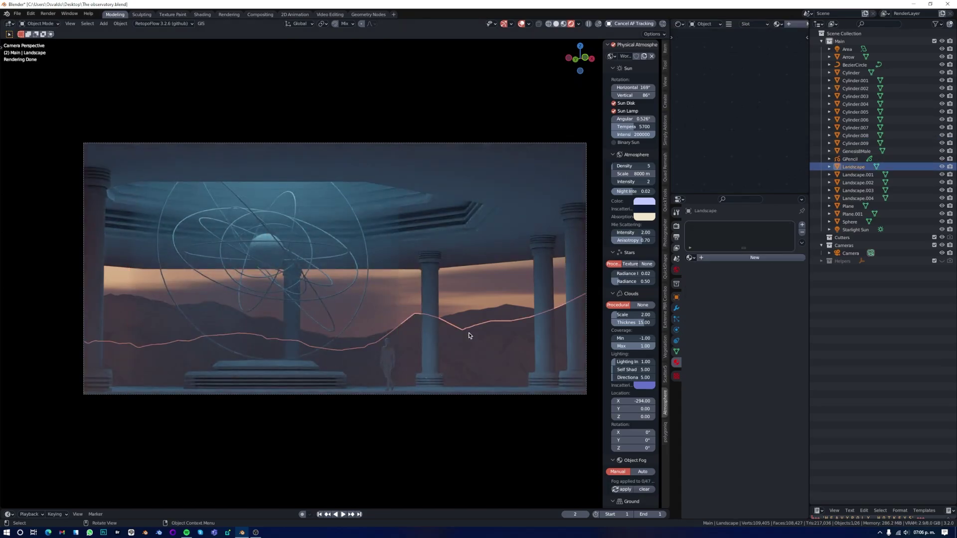
Step: Lower the mist cylinder along Z over the observatory
key("g")
key("z")
left_click(427, 204)
key("KP_1")
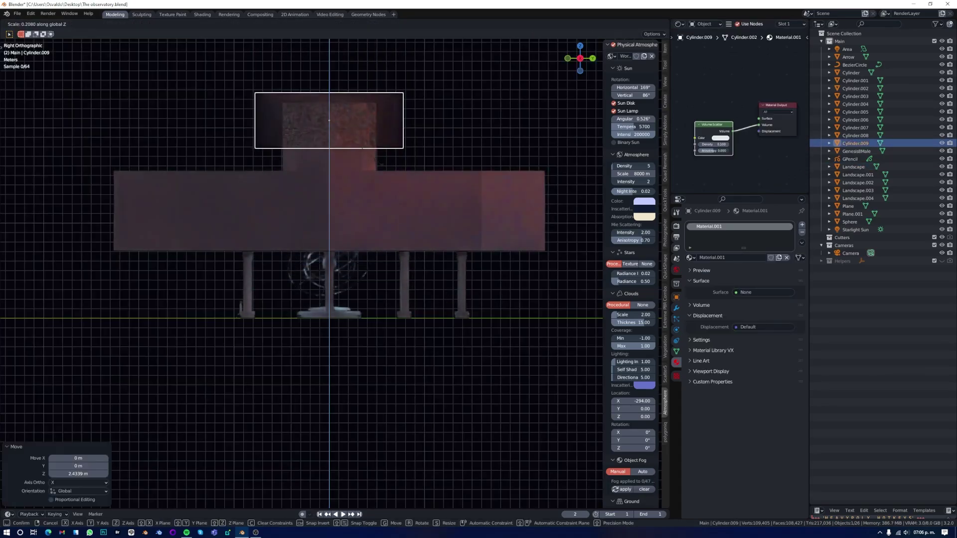
key("KP_0")
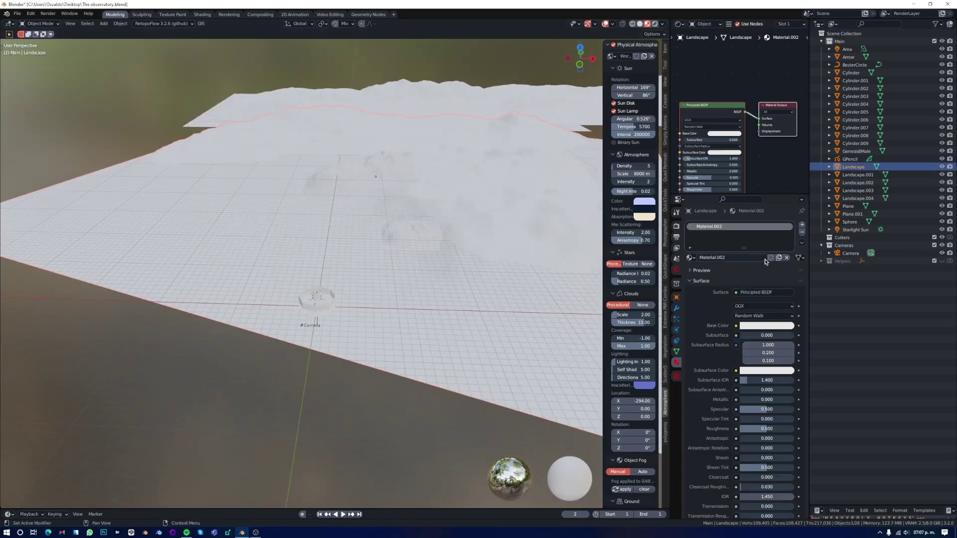
key("ctrl+shift+t")
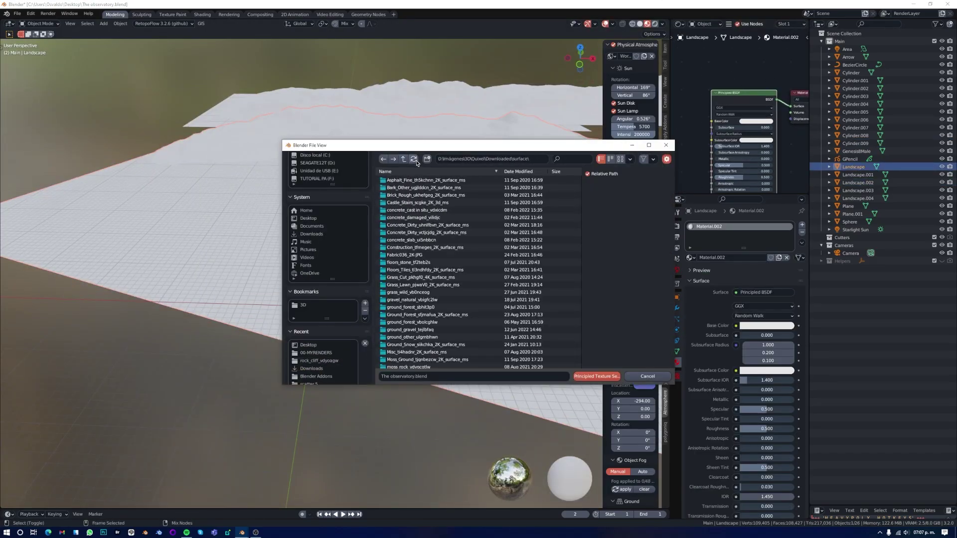
Step: Load the Quixel rock surface maps onto the Landscape, unwrap it, and show Rendered shading
left_click(620, 159)
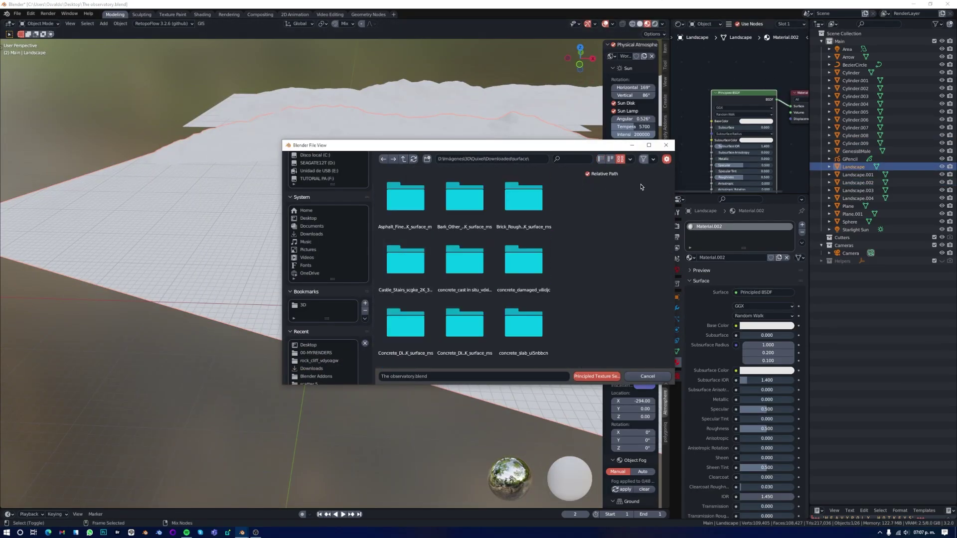
scroll(463, 259, "down", 1)
double_click(405, 279)
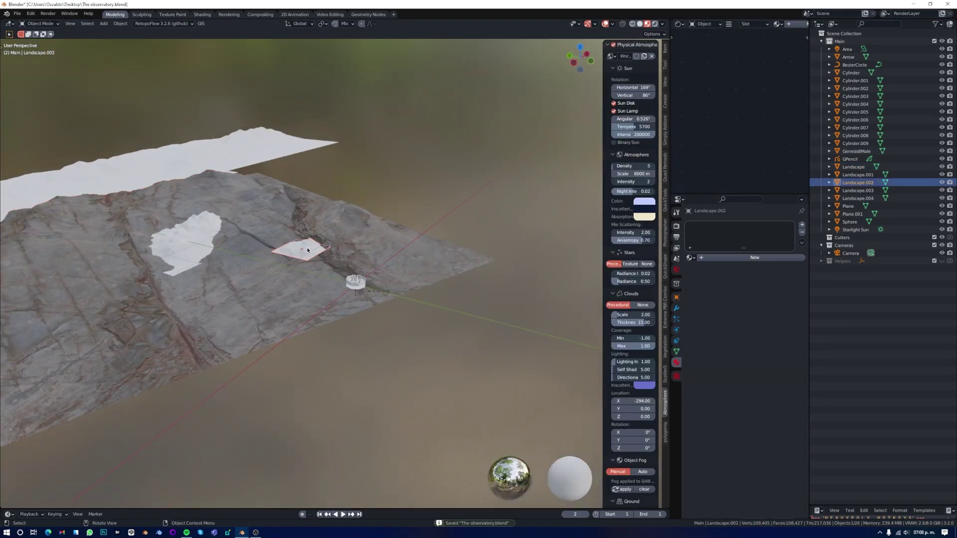
left_click(349, 229)
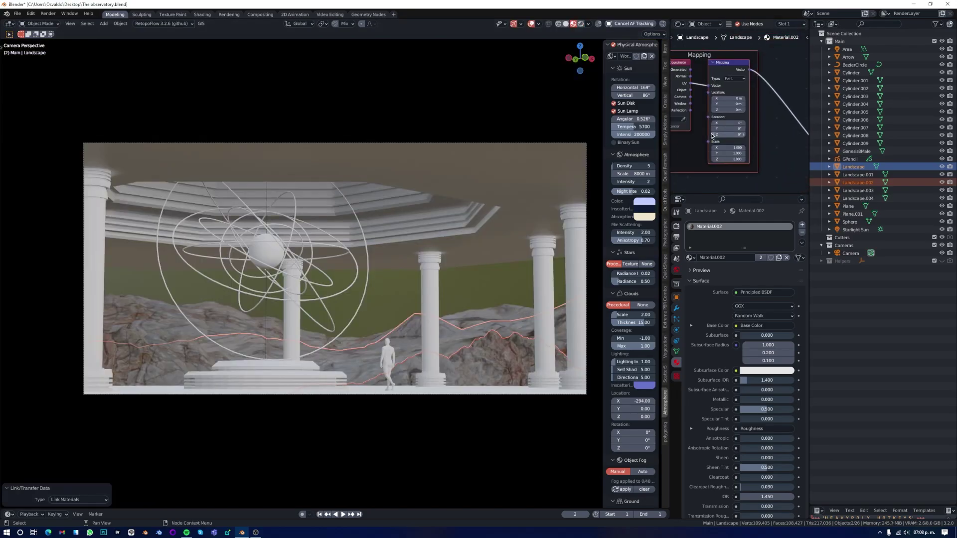
left_click(462, 273)
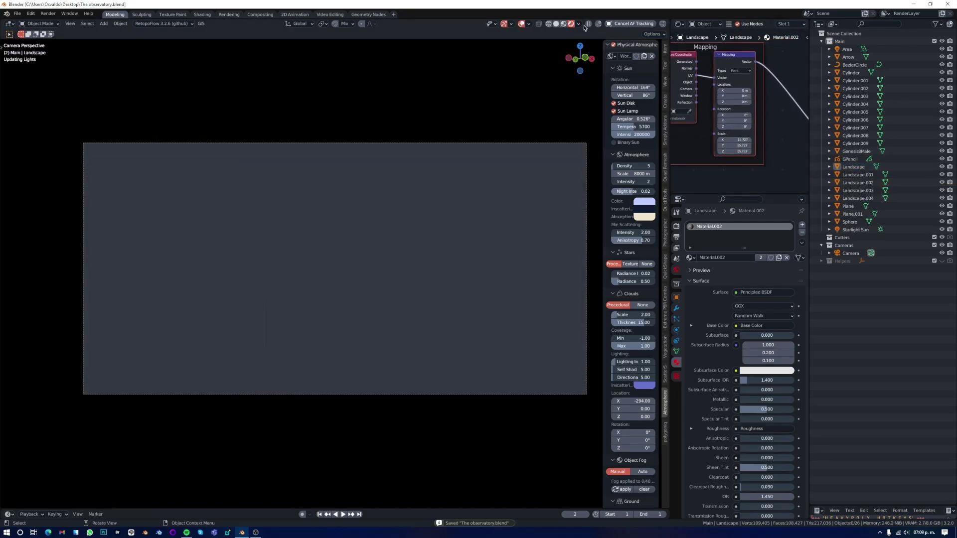
scroll(748, 429, "down", 8)
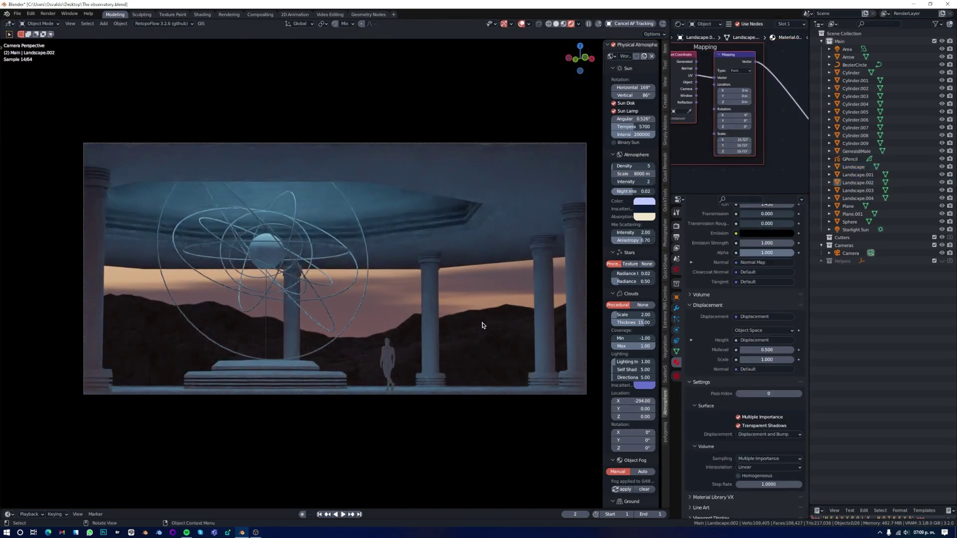
Step: Load the MARBLE > Marble 011 maps into Plane.001's material and start UV unwrapping it
left_click(525, 182)
key("ctrl+shift+t")
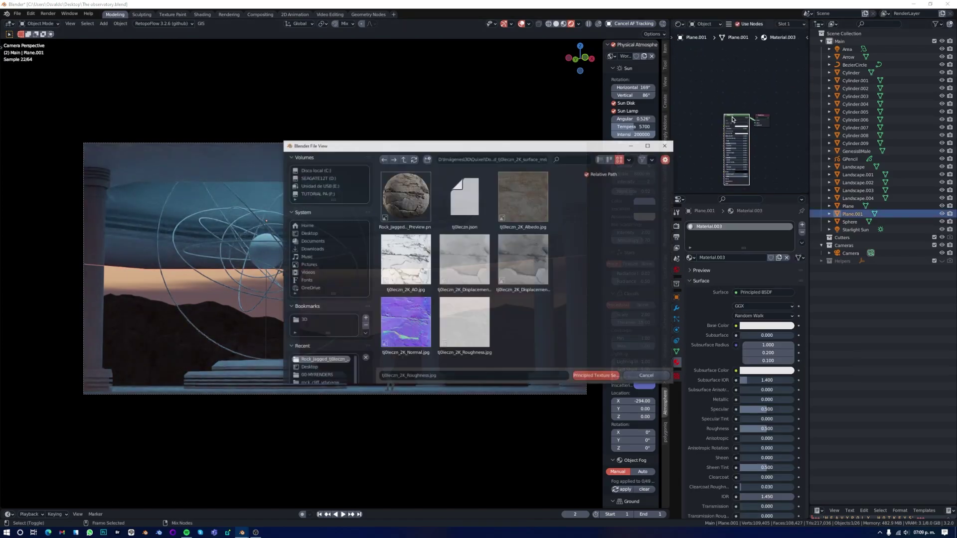
double_click(405, 158)
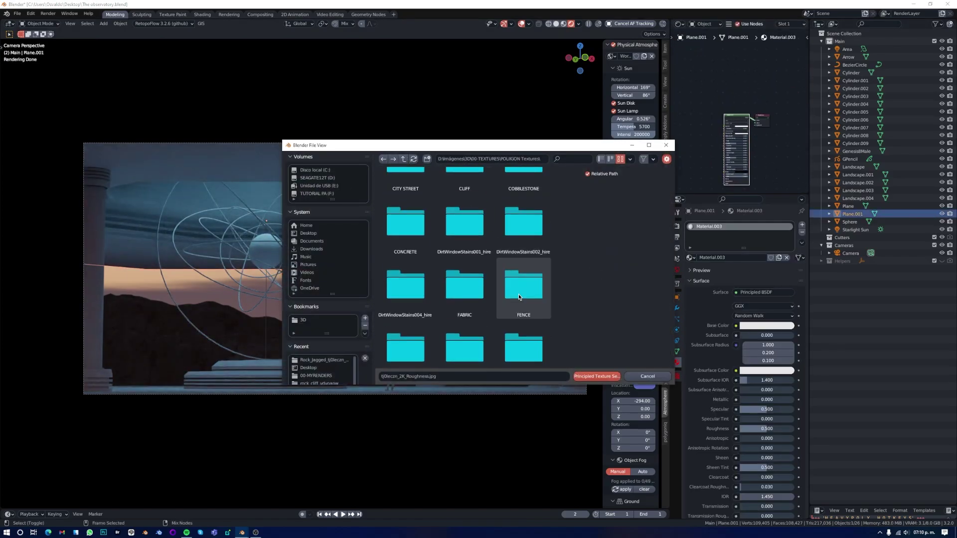
scroll(518, 298, "down", 1)
double_click(518, 259)
double_click(406, 196)
double_click(402, 334)
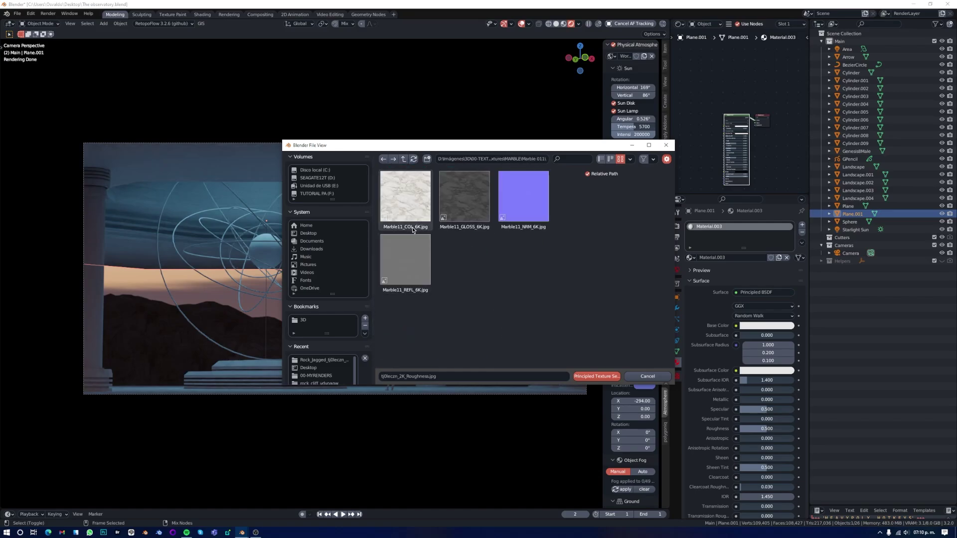
key("Return")
key("Tab")
key("u")
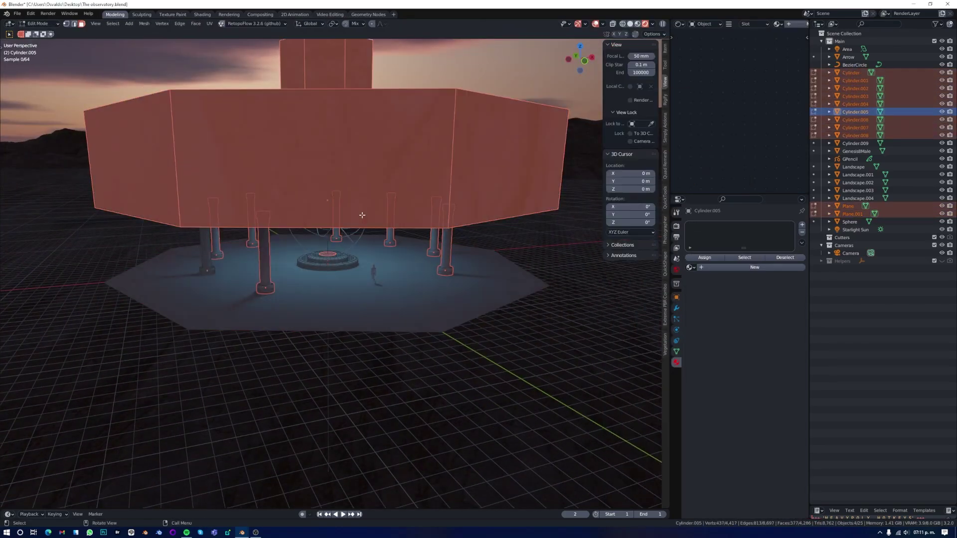
Step: Finish unwrapping the floor, then rotate column Cylinder.001 around its Z axis
key("a")
key("u")
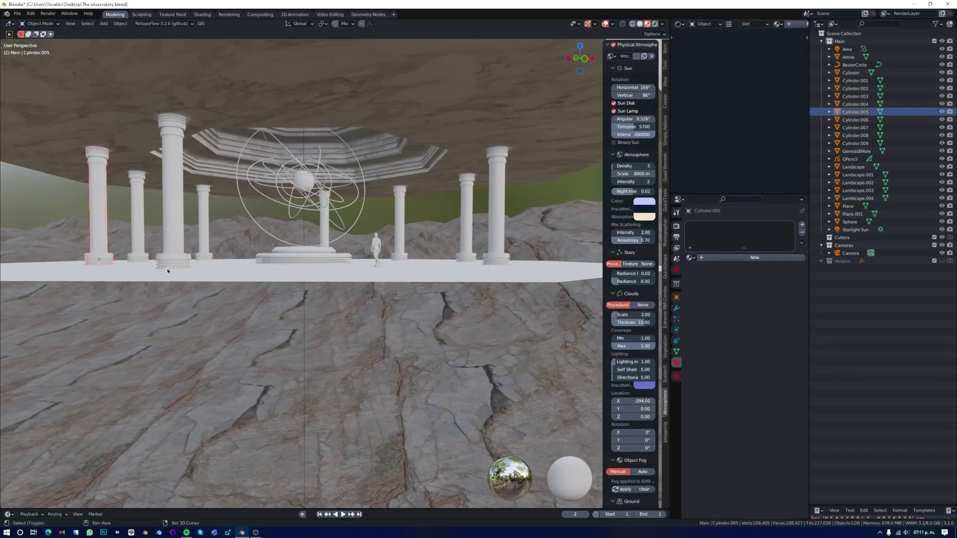
left_click(372, 226)
key("KP_0")
left_click(548, 261)
key("r")
key("z")
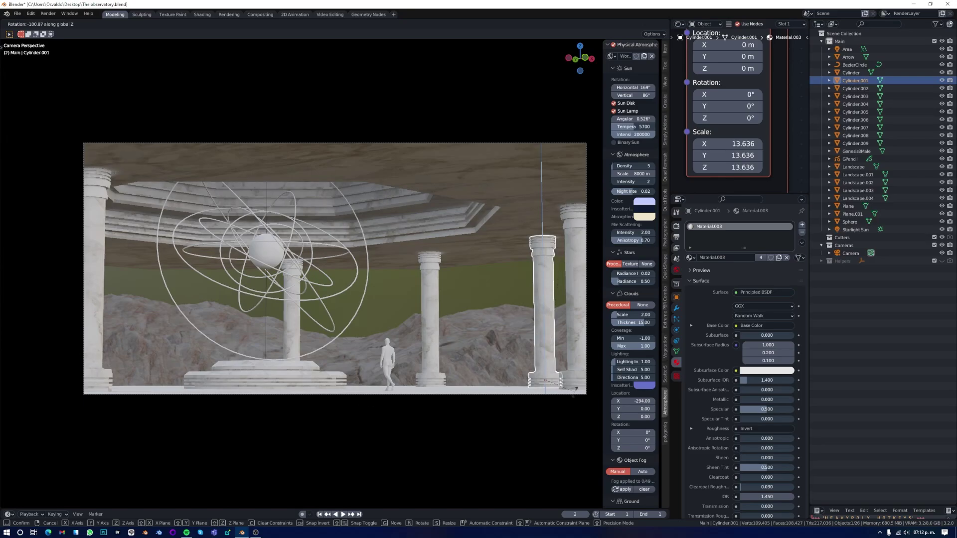
left_click(576, 389)
Step: Change the GLOSS image node's projection and select the middle column Cylinder.005
middle_click_drag(452, 331, 410, 321, "shift")
middle_click_drag(743, 115, 701, 33)
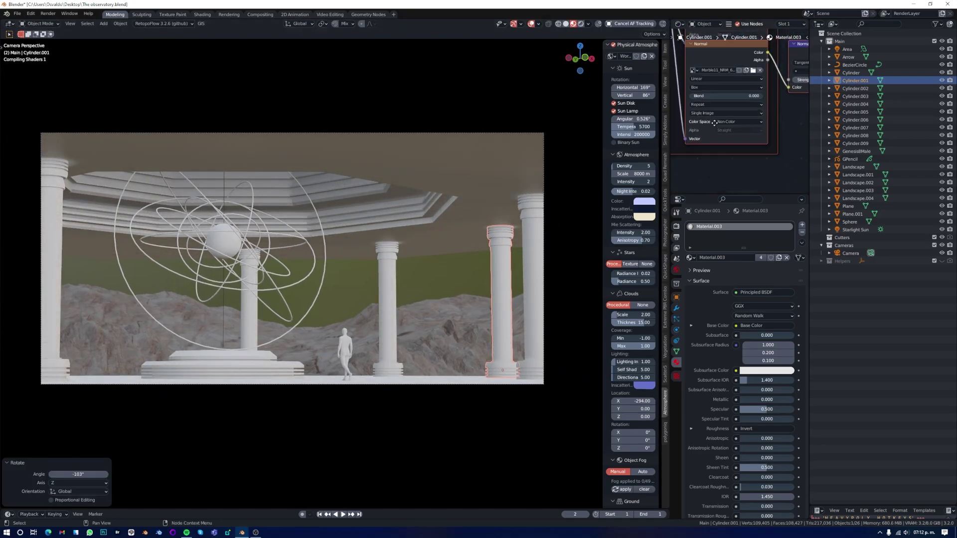
left_click(721, 116)
left_click(389, 325)
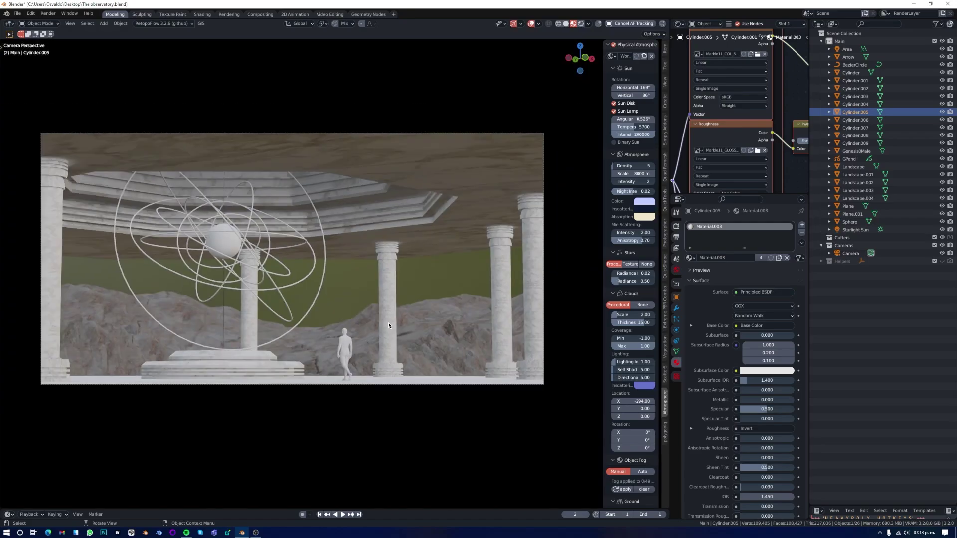
scroll(388, 325, "up", 2)
Step: Rename the pillar material to Marble_pillars and unwrap the pillar with Cylinder Projection
key("Caps_Lock")
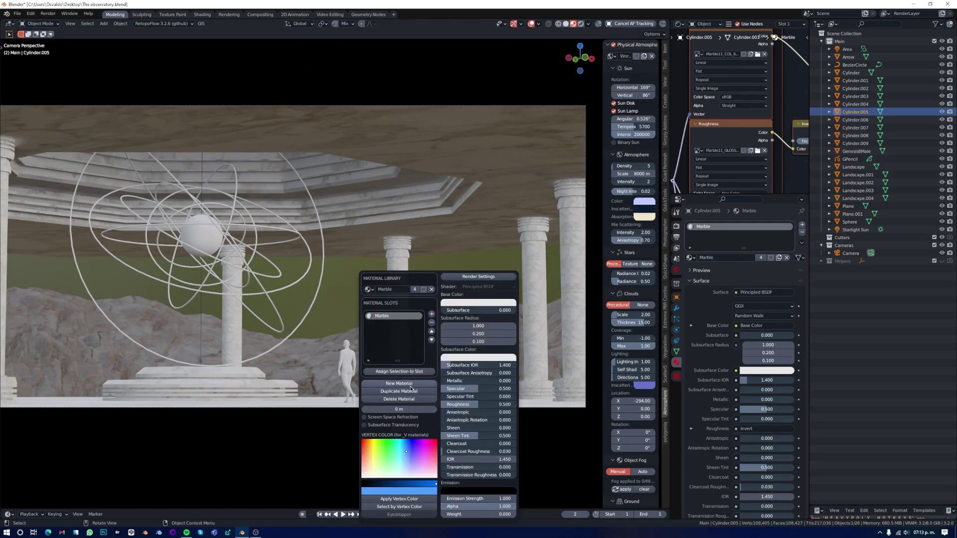
key("BackSpace")
key("BackSpace")
type("_pillars")
key("Return")
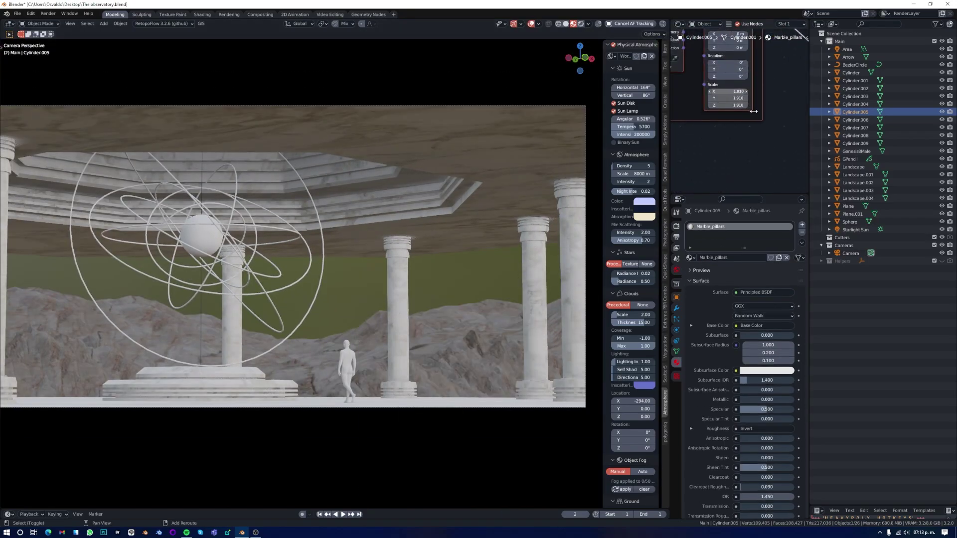
key("Tab")
key("u")
left_click(392, 300)
key("Tab")
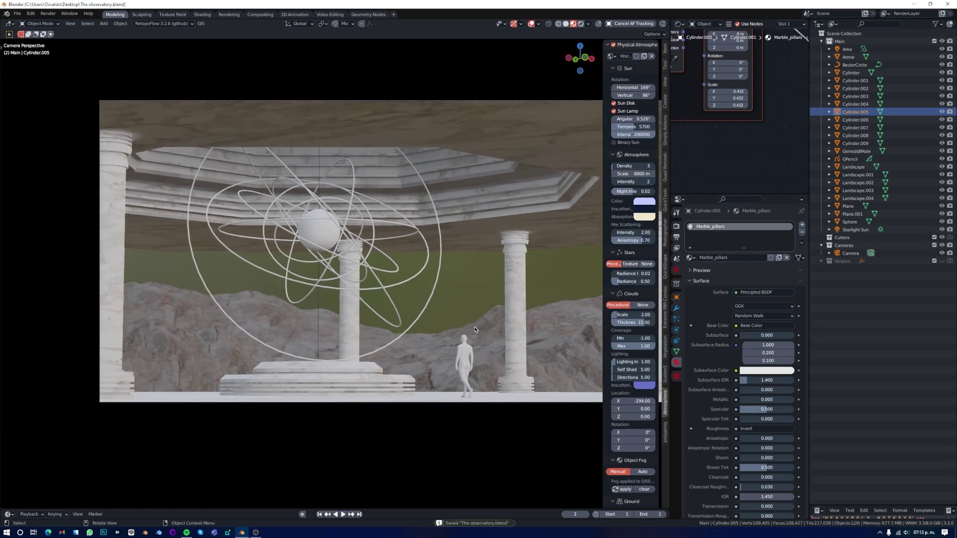
scroll(548, 224, "down", 3)
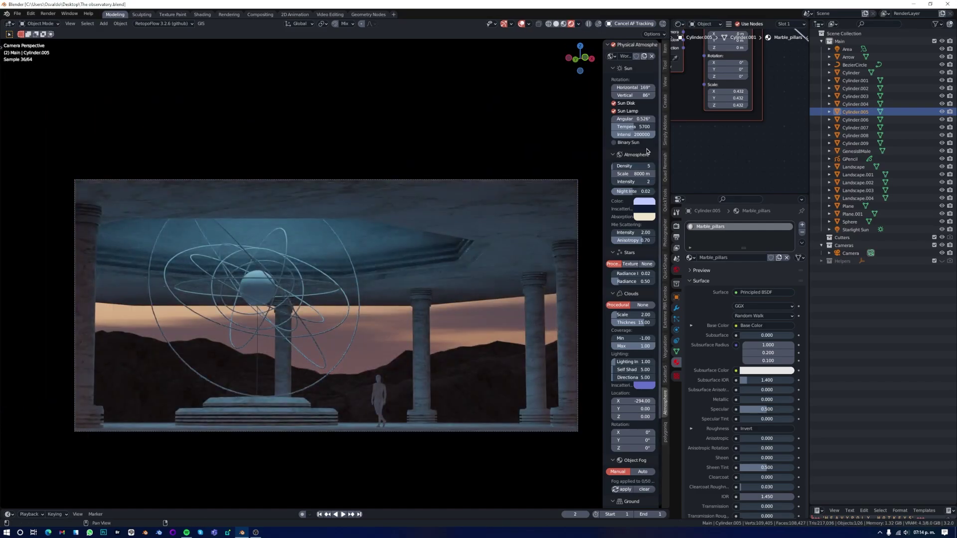
left_click_drag(605, 214, 577, 215)
Step: Raise the stars' radiance intensity to 12.72
key("KP_0")
left_click_drag(618, 273, 642, 278)
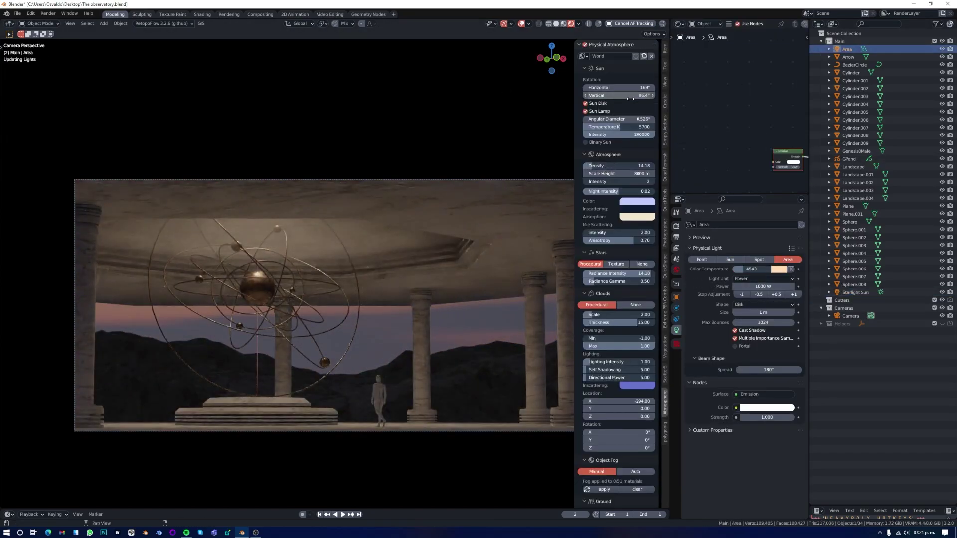
Step: Fine-tune the sun's vertical angle for dusk and set its horizontal angle to 175°
mouse_move(630, 98)
left_mouse_down()
mouse_move(558, 105)
mouse_move(569, 108)
left_mouse_up()
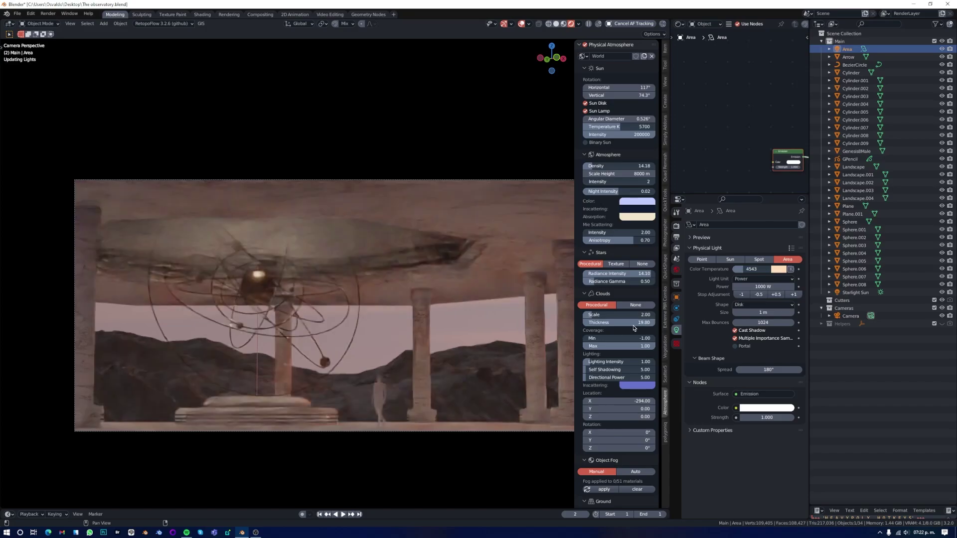
key("KP_0")
middle_click_drag(463, 331, 478, 328)
mouse_move(628, 95)
left_mouse_down()
mouse_move(658, 102)
mouse_move(602, 92)
left_mouse_up()
scroll(467, 160, "up", 8)
scroll(432, 172, "down", 3)
scroll(432, 172, "down", 2)
type("175")
key("Return")
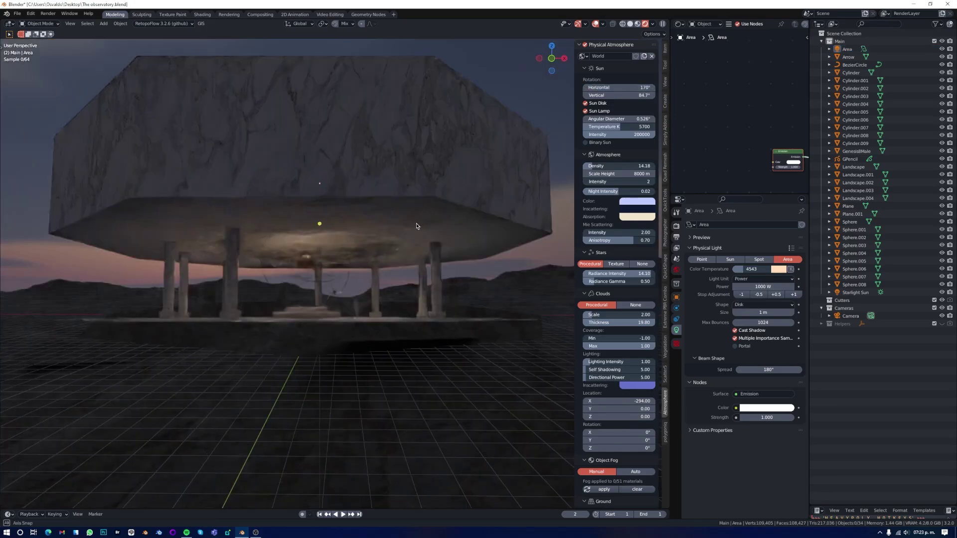
Step: Enlarge the sun's angular diameter, enable binary sun, and raise atmosphere density to 15.71
left_click_drag(616, 119, 621, 119)
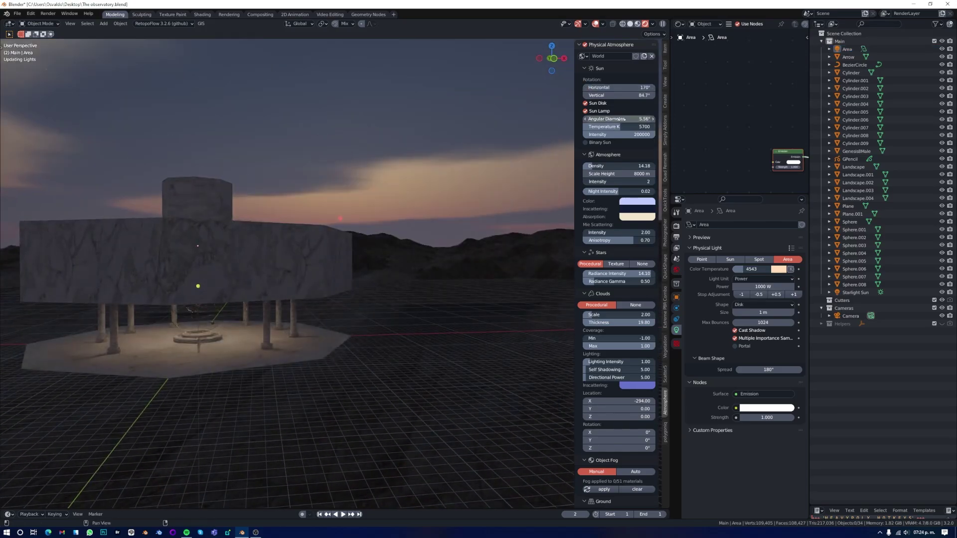
left_click(586, 143)
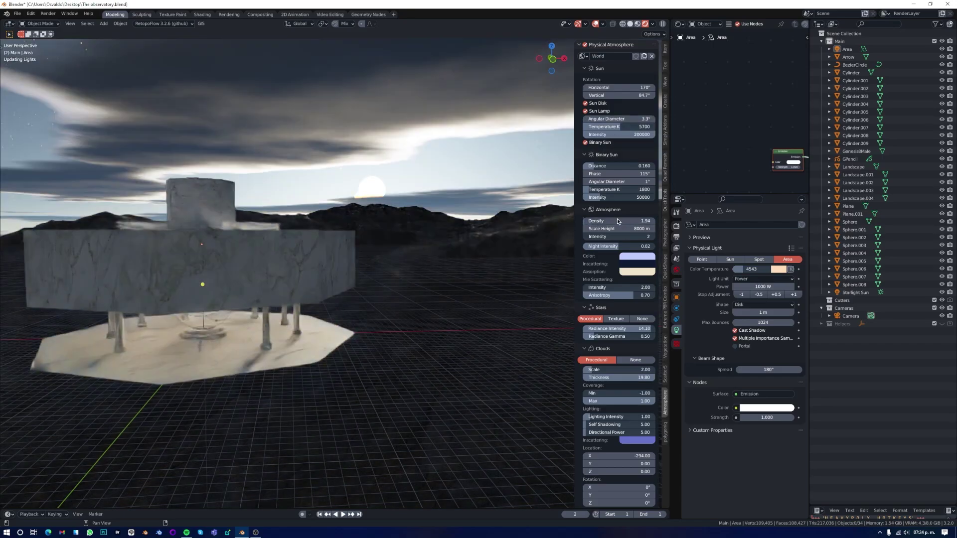
left_click_drag(617, 221, 628, 220)
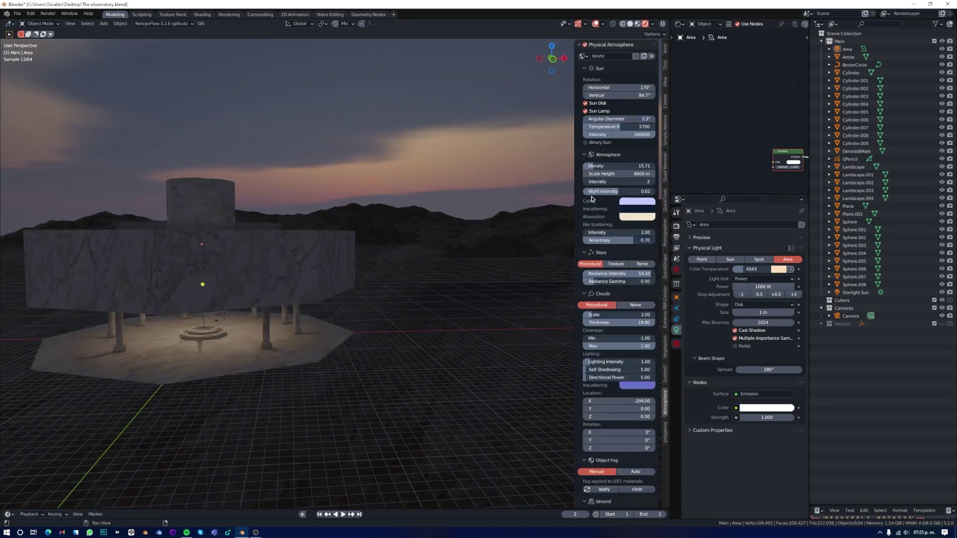
key("KP_0")
Step: Lower the sun's vertical angle to 79.9° and select face rings on the astrolabe base
left_click_drag(618, 95, 605, 95)
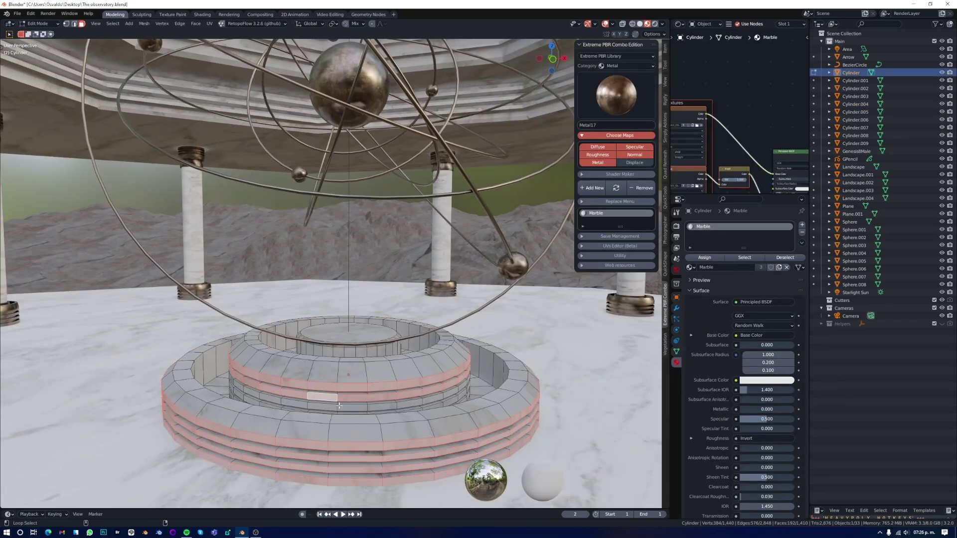
mouse_move(339, 406)
middle_mouse_down()
mouse_move(418, 436)
mouse_move(380, 372)
middle_mouse_up()
left_click(419, 436, "alt+shift")
left_click(419, 436, "alt+shift")
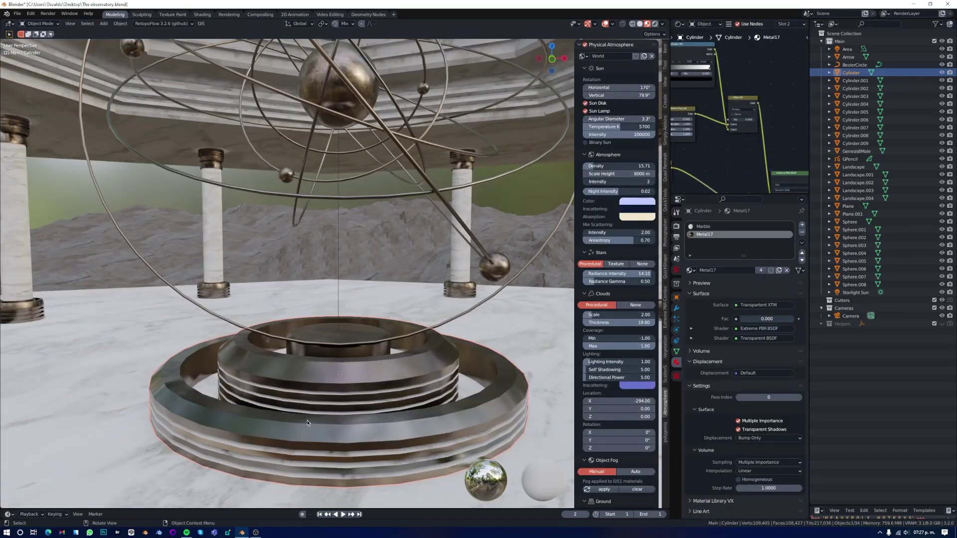
key("z")
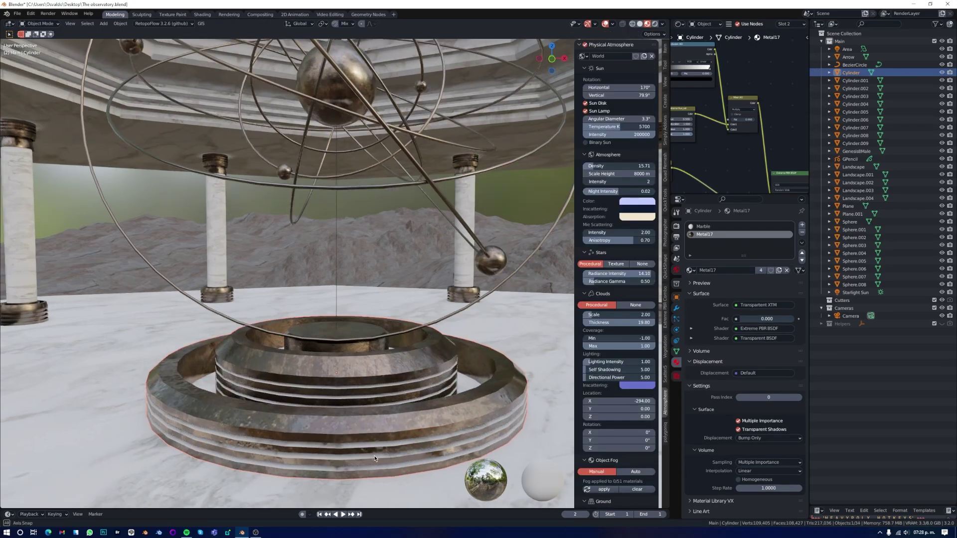
Step: Select a face loop along the ceiling molding and save the blend file
middle_click_drag(303, 435, 477, 323)
left_click(477, 322)
key("ctrl+Tab")
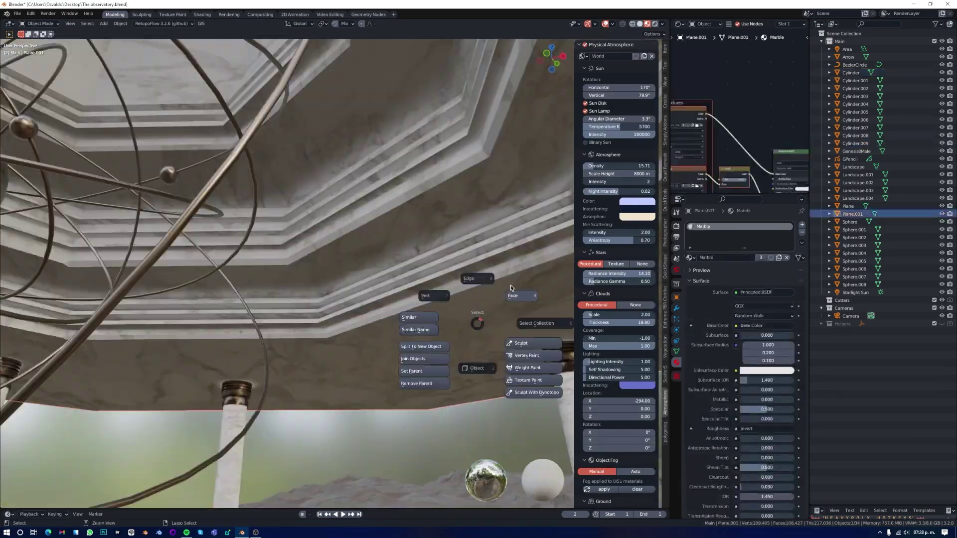
left_click(511, 287)
left_click(321, 327, "alt")
mouse_move(282, 243)
middle_mouse_down()
mouse_move(352, 278)
mouse_move(260, 295)
middle_mouse_up()
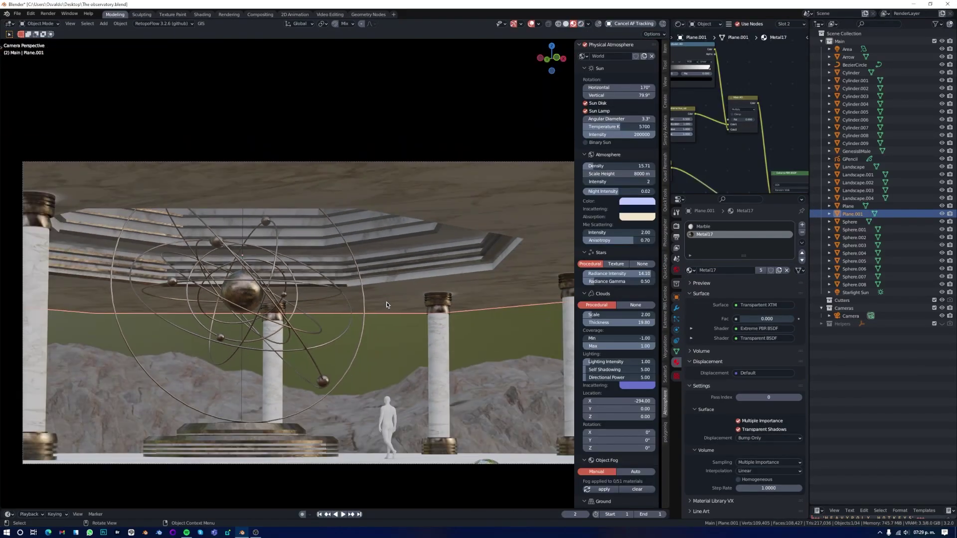
key("ctrl+s")
Step: Give the base a new Emission material whose colour comes from a Blackbody node
left_click(571, 23)
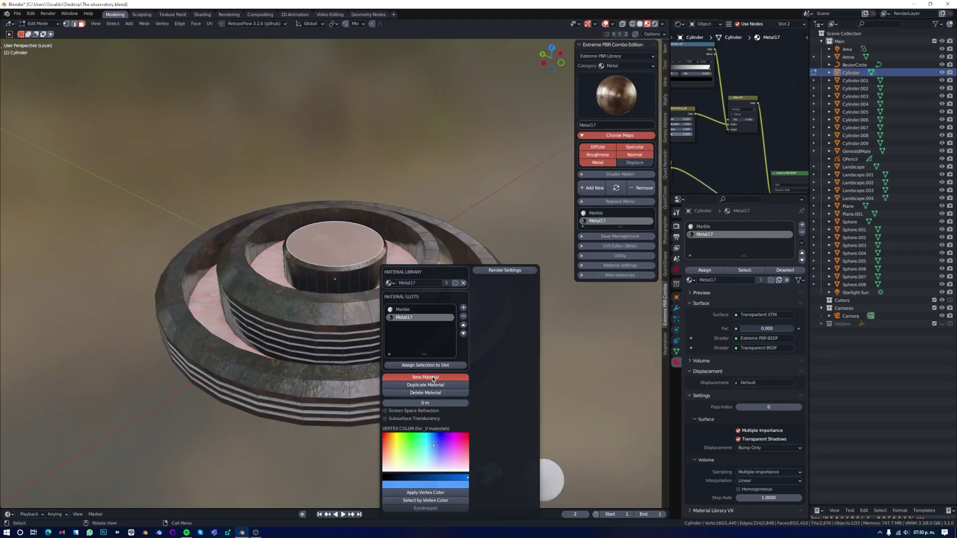
left_click(433, 379)
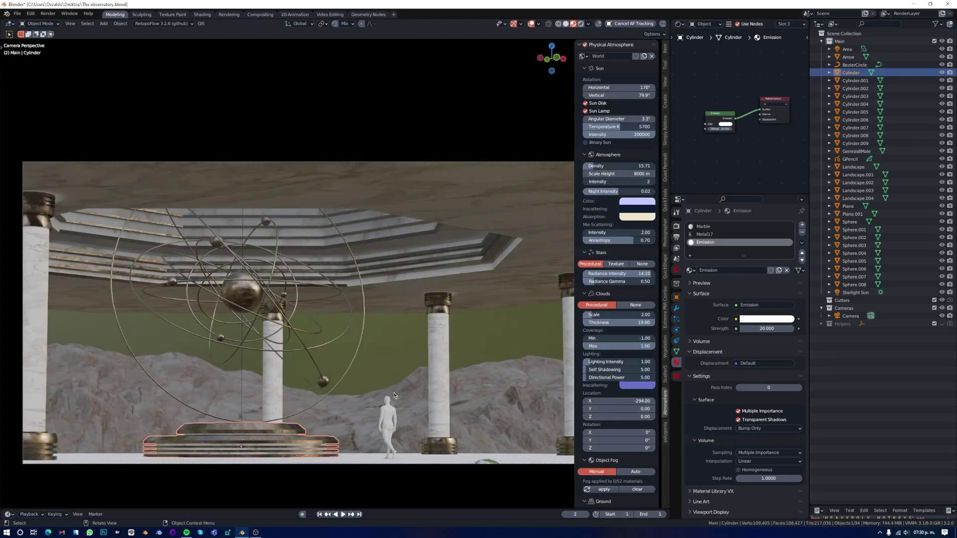
key("z")
left_click(742, 160)
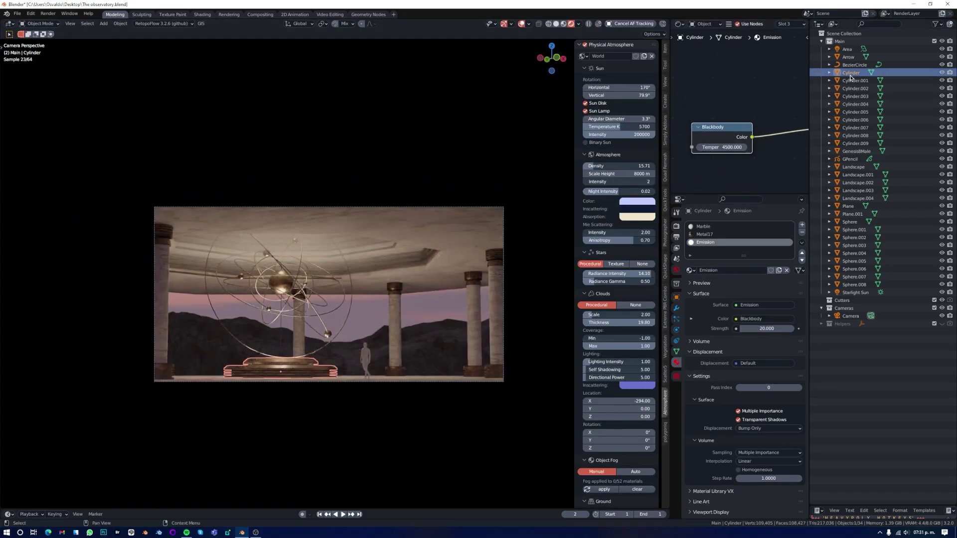
left_click(853, 143)
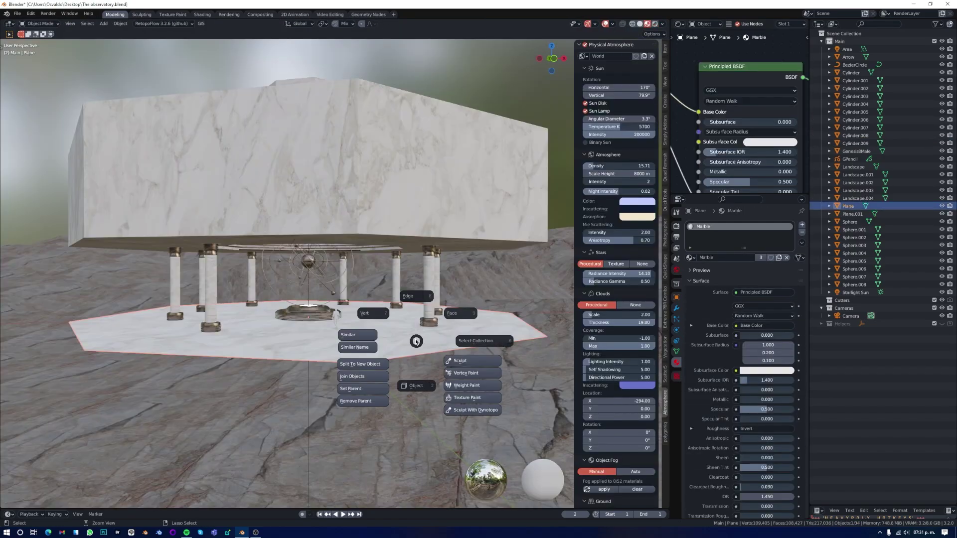
Step: Duplicate the floor plane 1.875 m up along Z and extrude its edge into a railing wall
key("shift+d")
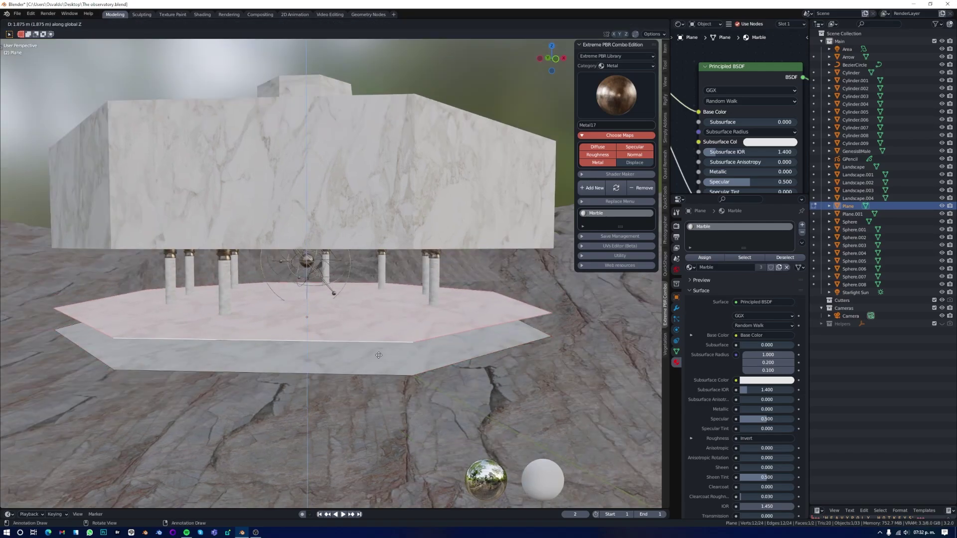
left_click(348, 399)
right_click(331, 424)
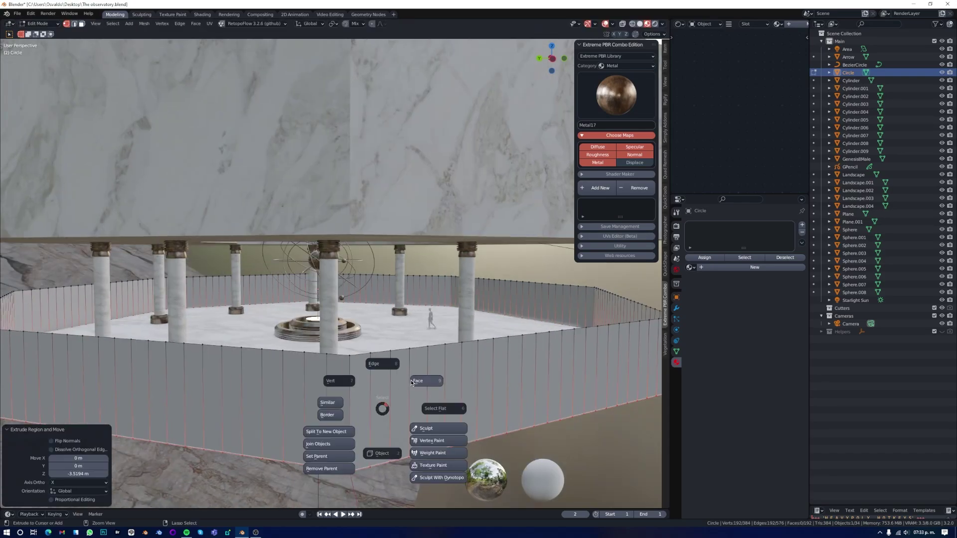
left_click(411, 382)
left_click(380, 357)
right_click(385, 401)
key("ctrl+Tab")
left_click(384, 456)
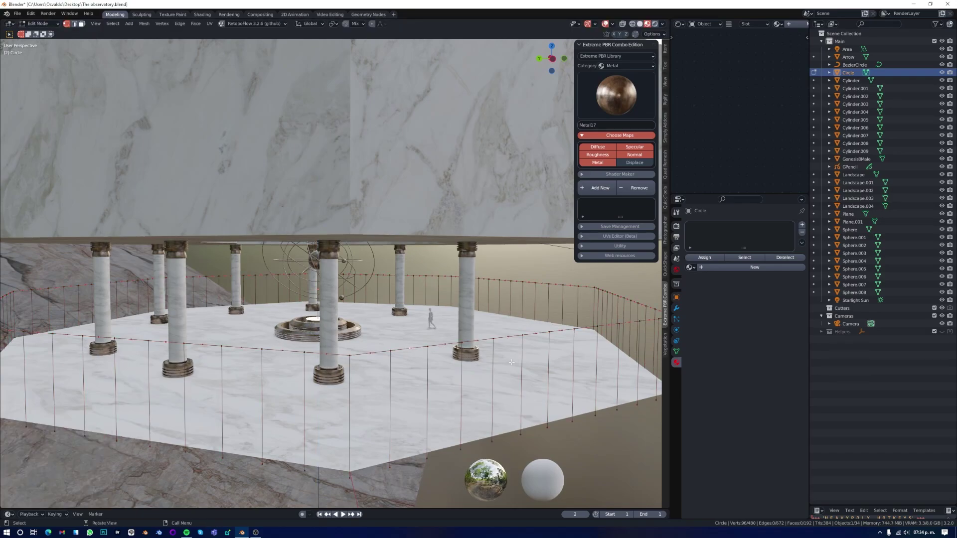
key("ctrl+z")
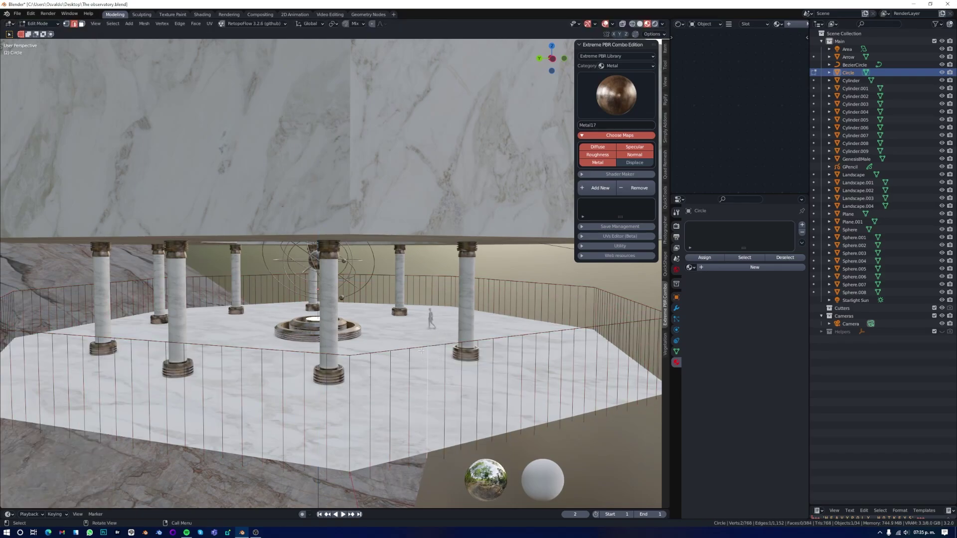
key("g")
key("z")
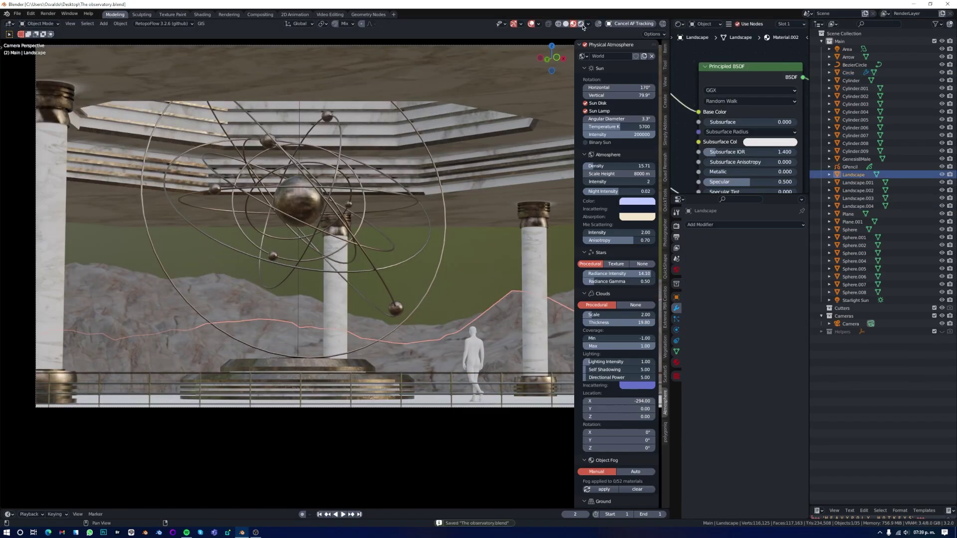
Step: In Rendered shading, spawn a botaniq Chamaecyparis cypress beside the human figure
left_click(581, 24)
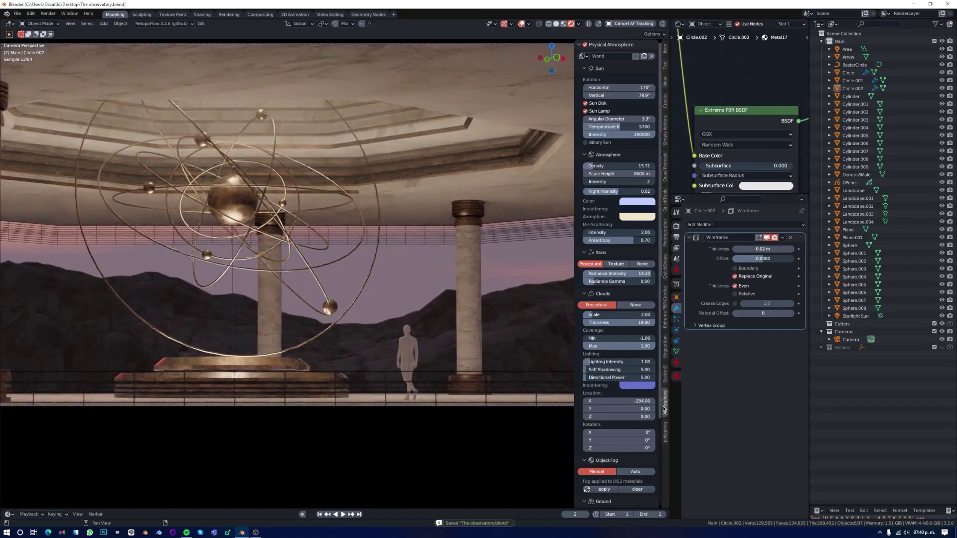
left_click(665, 431)
left_click(627, 126)
left_click(501, 249)
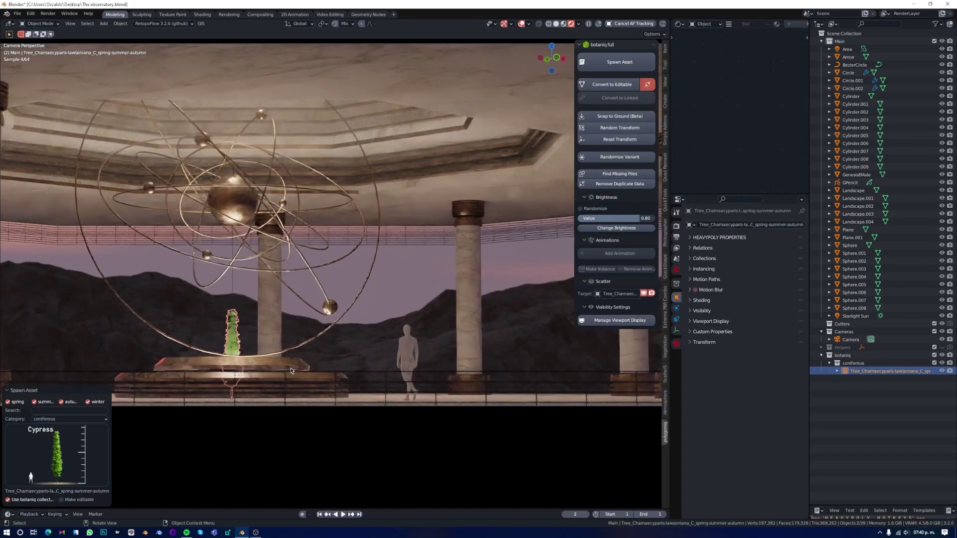
Step: Slide the first cypress along X, checking it in camera and top views
left_click(524, 359)
key("KP_Decimal")
middle_click_drag(339, 342, 365, 330)
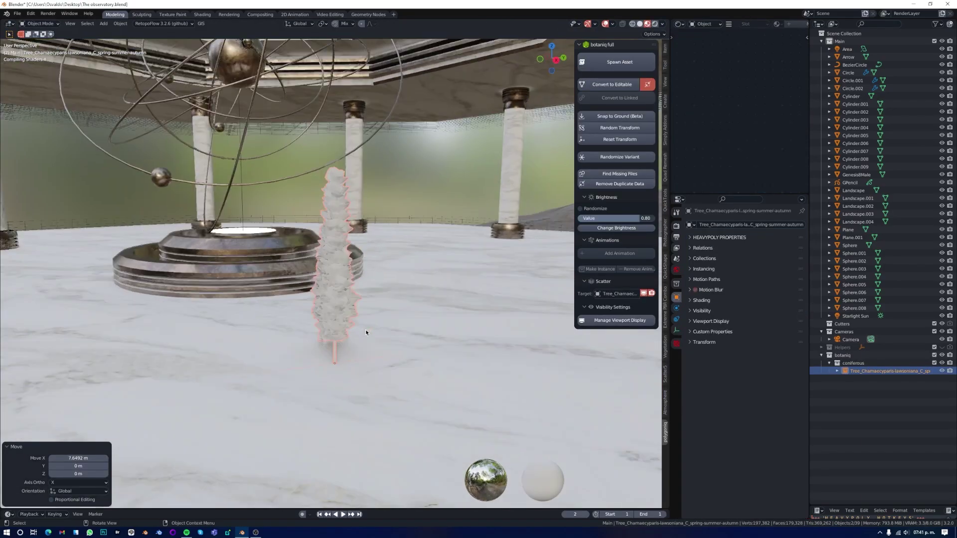
key("g")
key("x")
left_click(449, 351)
key("KP_0")
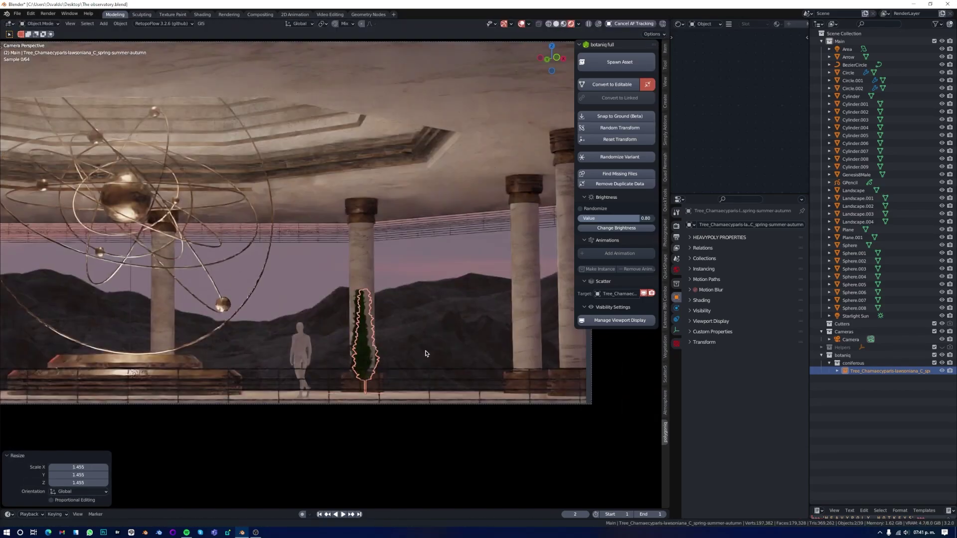
scroll(406, 263, "down", 3)
key("KP_7")
key("KP_0")
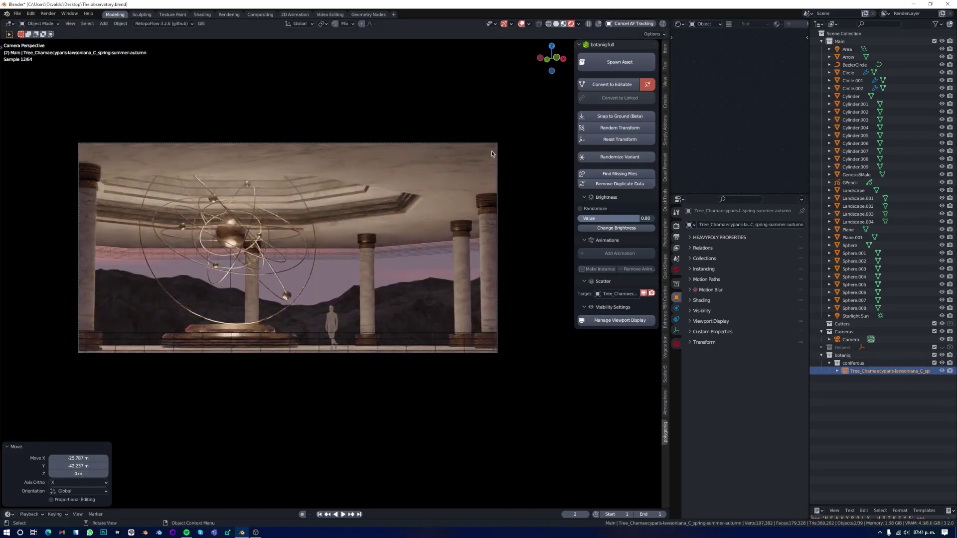
key("KP_7")
Step: Make linked Alt+D cypress copies and move each into place around the terrace
key("KP_0")
key("g")
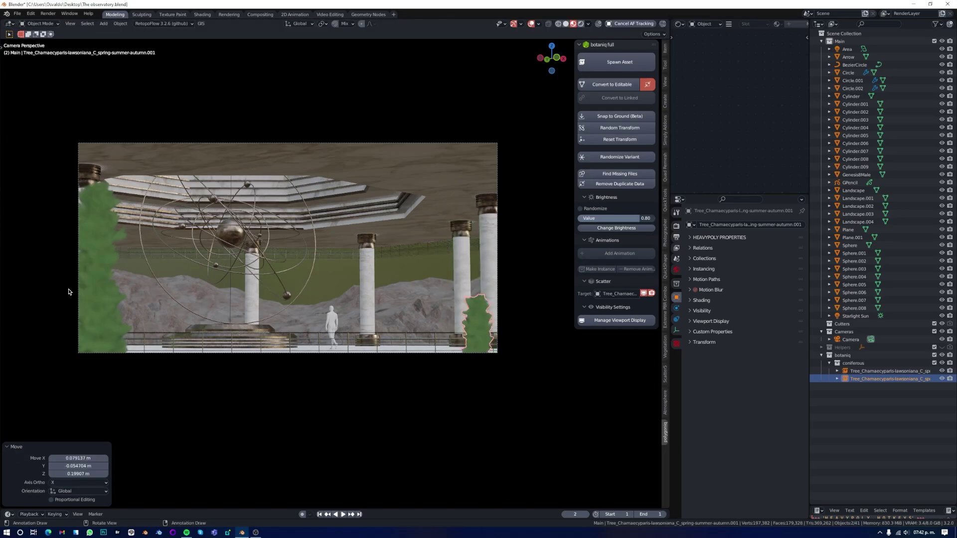
key("ctrl+z")
key("alt+d")
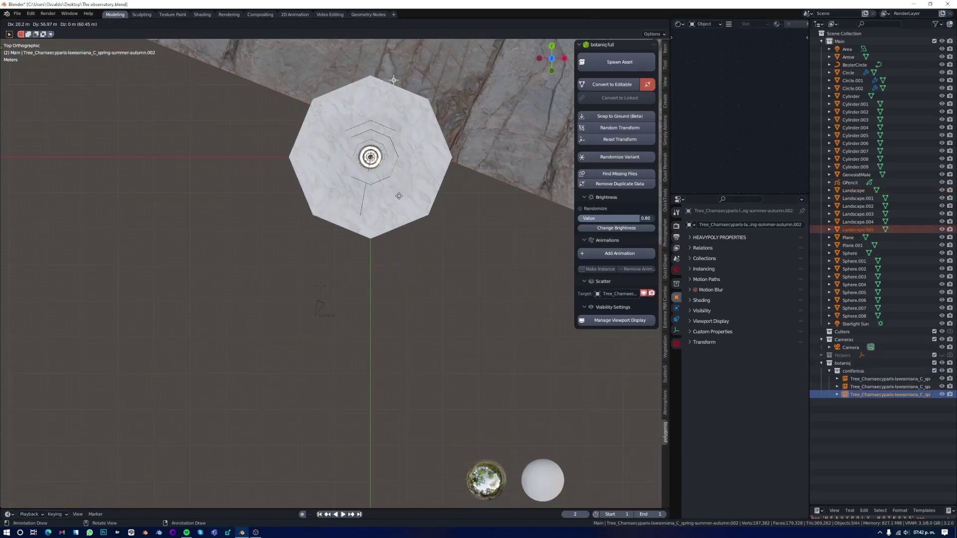
left_click(313, 318)
key("ctrl+z")
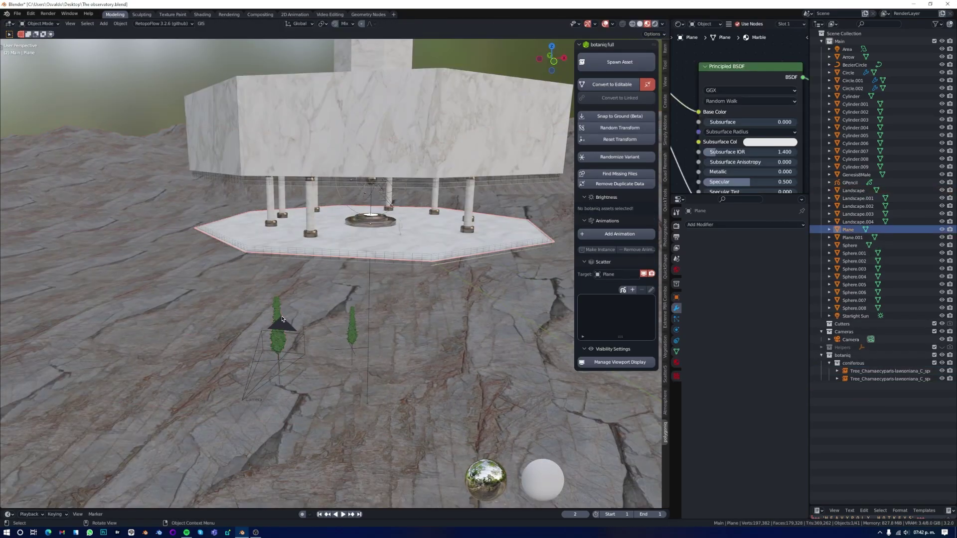
key("g")
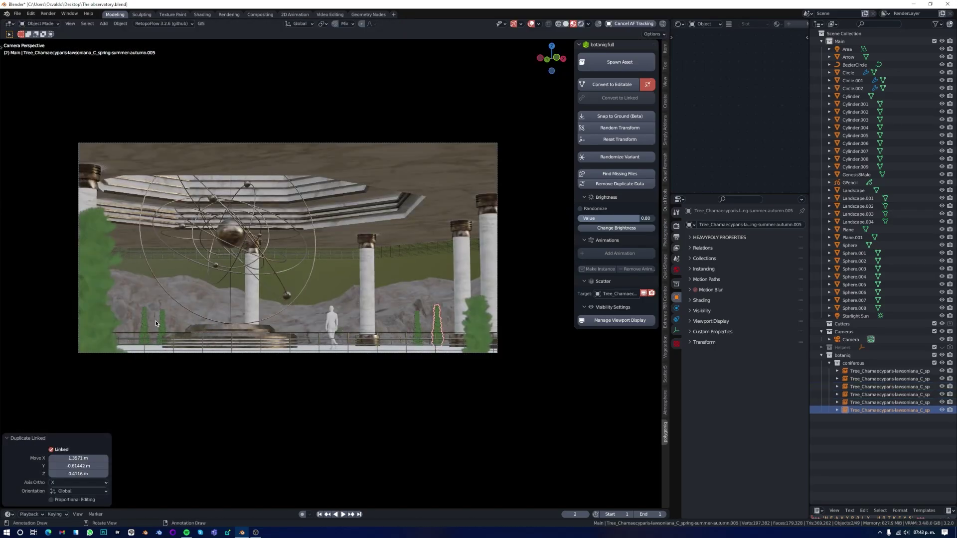
key("ctrl+z")
key("g")
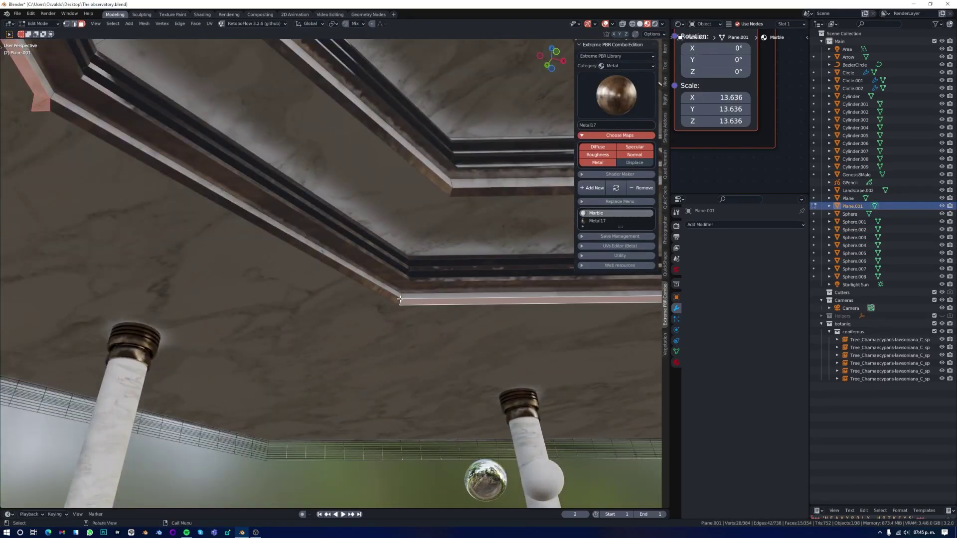
Step: Import conifer02 as an image plane and sink it onto the terrain
middle_click_drag(460, 462, 398, 297)
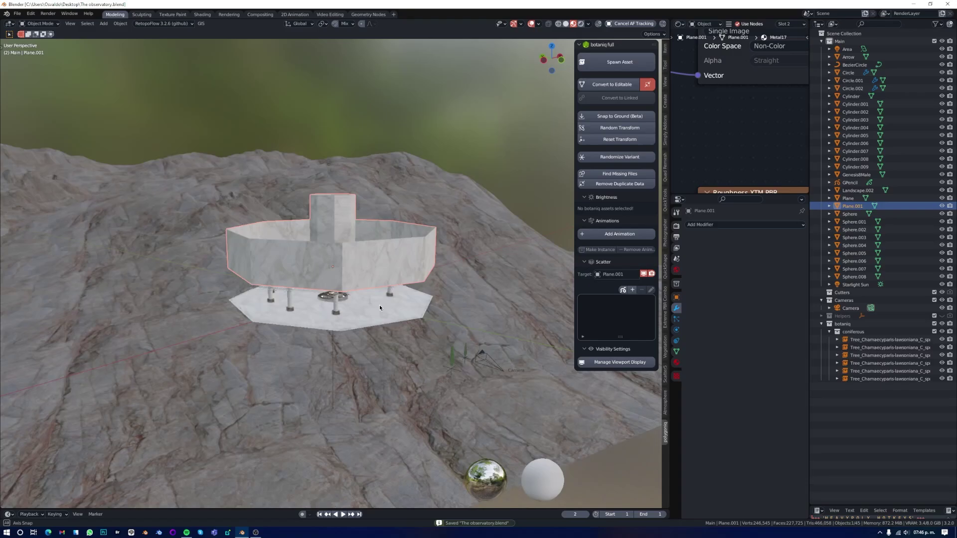
key("shift+a")
left_click(461, 428)
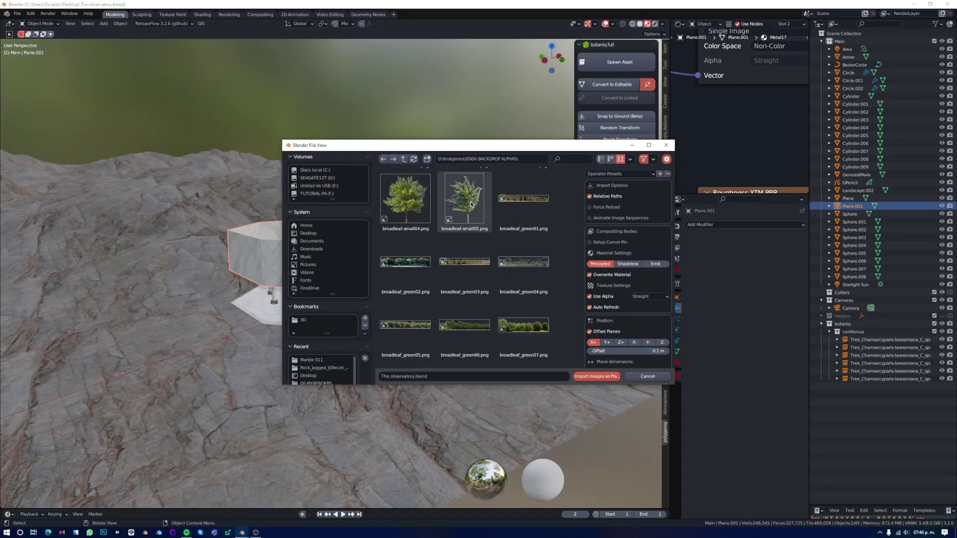
scroll(404, 263, "up", 5)
left_click(589, 378)
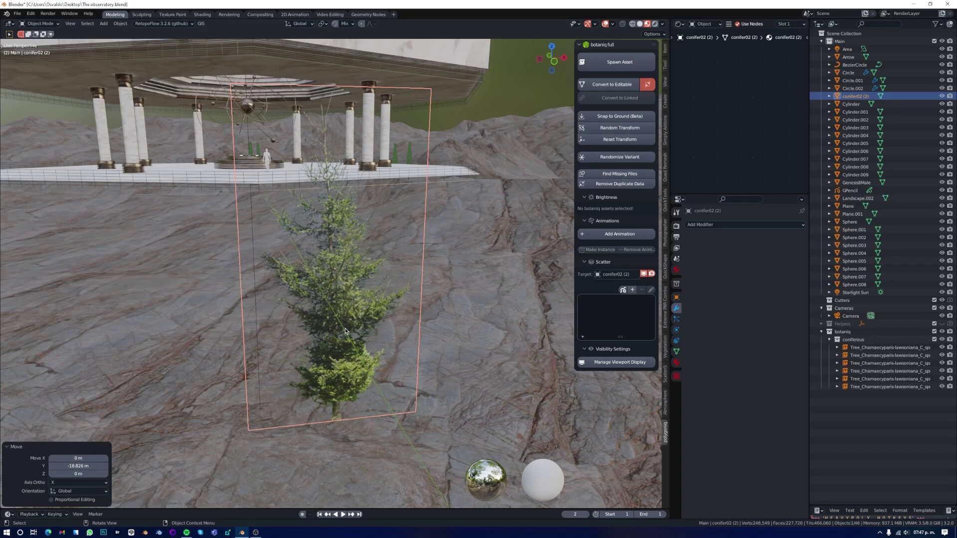
key("g")
key("z")
left_click(345, 324)
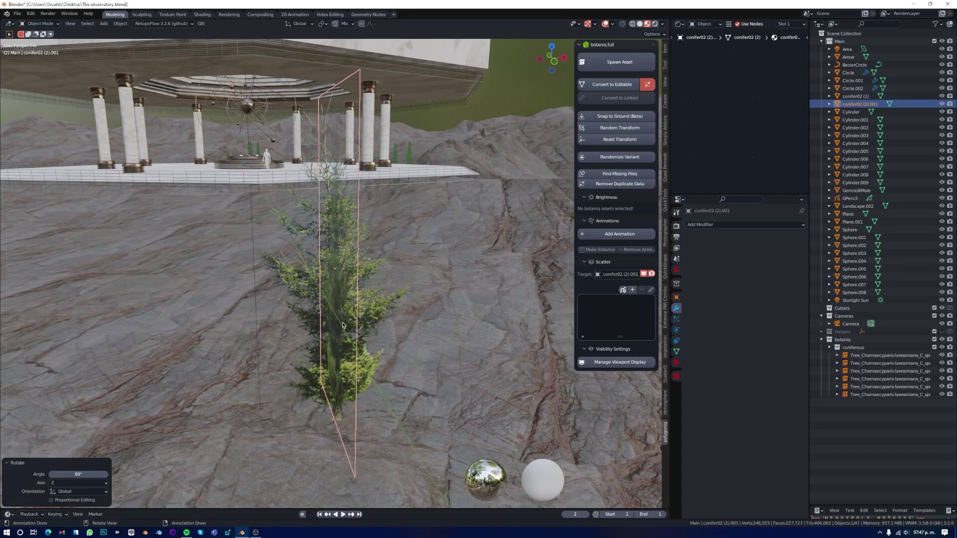
middle_click_drag(345, 324, 448, 224)
key("z")
Step: Import conifer04 as an image plane and position it on the hillside
key("shift+a")
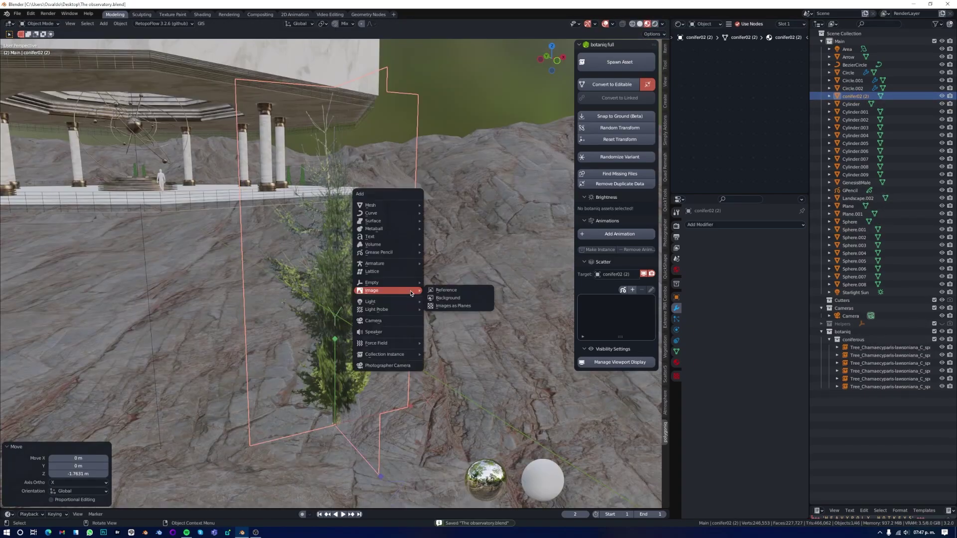
left_click(448, 299)
left_click(402, 261)
left_click(589, 377)
key("KP_1")
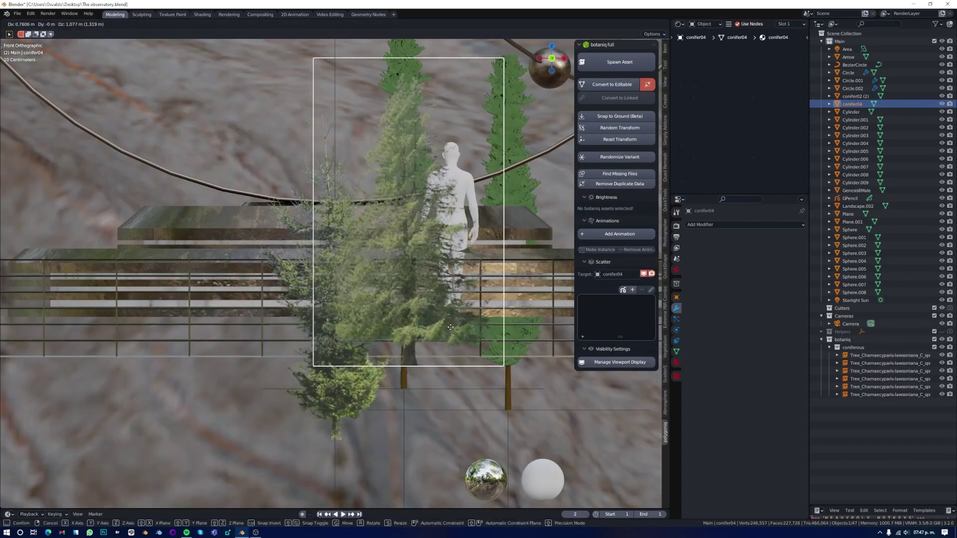
middle_click_drag(261, 240, 702, 3, "shift")
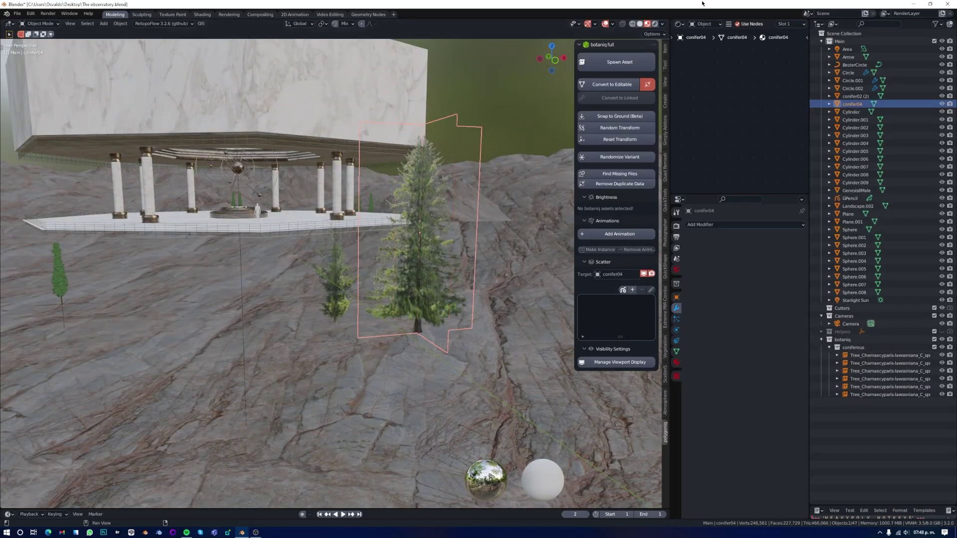
left_click(483, 318)
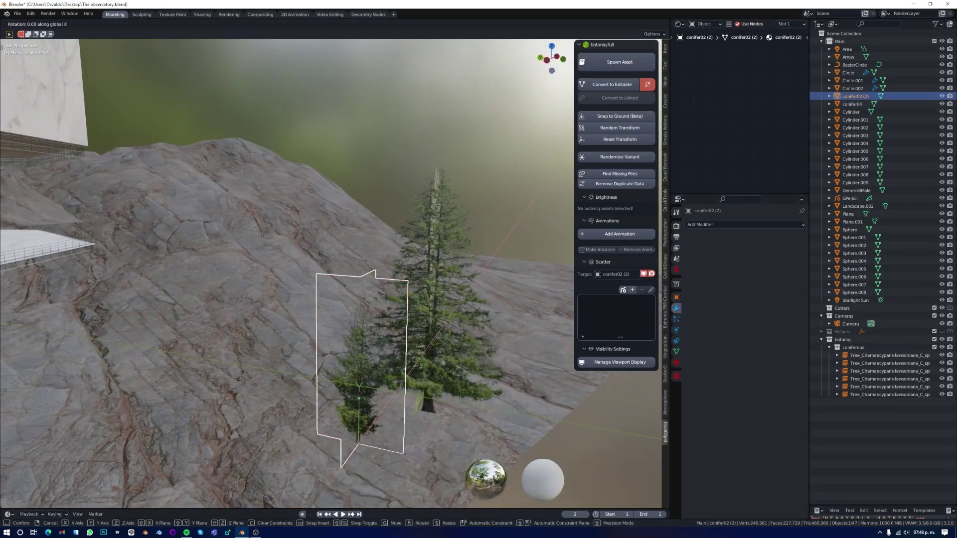
type("Tree")
Step: Wire the landscape geometry and an Instance on Points node into Join Geometry
key("KP_7")
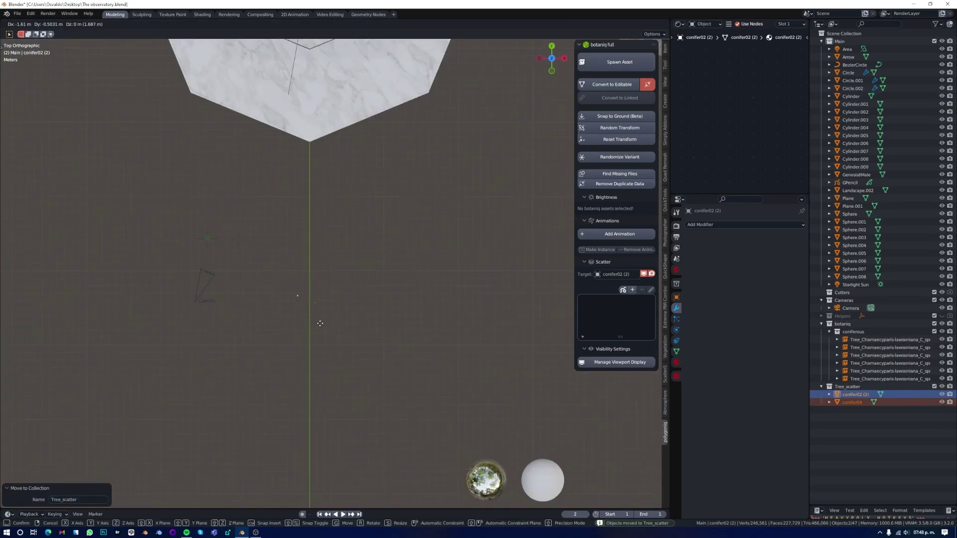
key("ctrl+s")
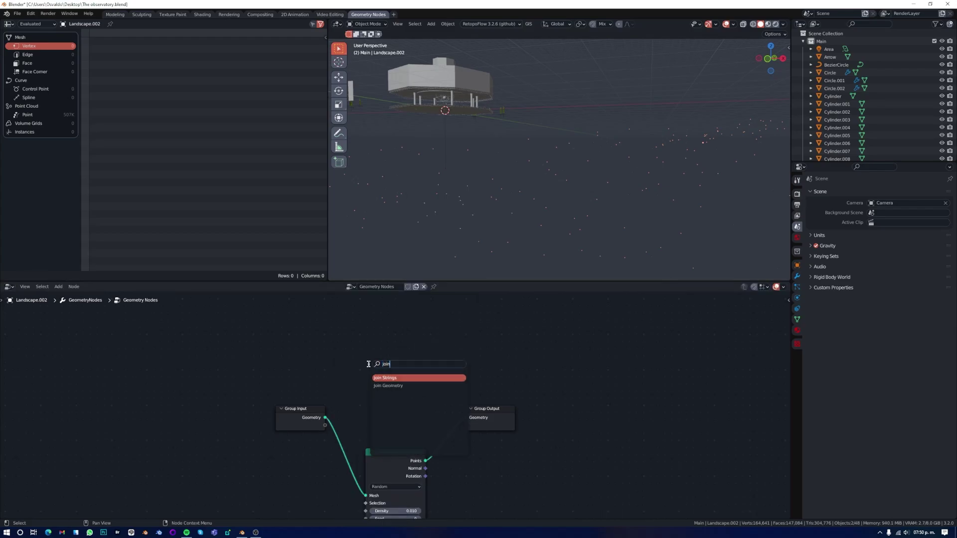
left_click_drag(326, 417, 453, 424)
key("n")
left_click_drag(554, 281, 554, 375)
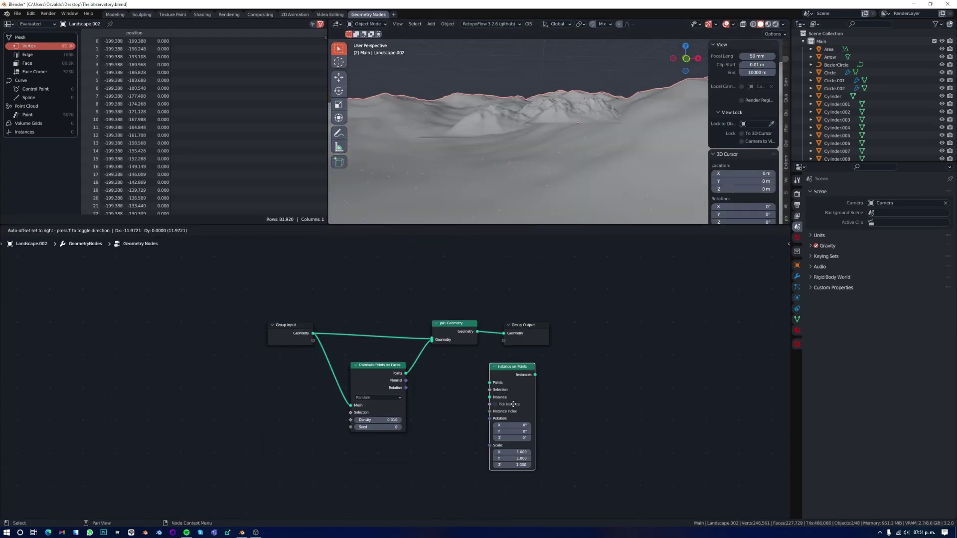
left_click_drag(514, 404, 468, 331)
Step: Add Random Value nodes for random instance rotation and 0.75–1 scale, then save
key("shift+a")
type("random")
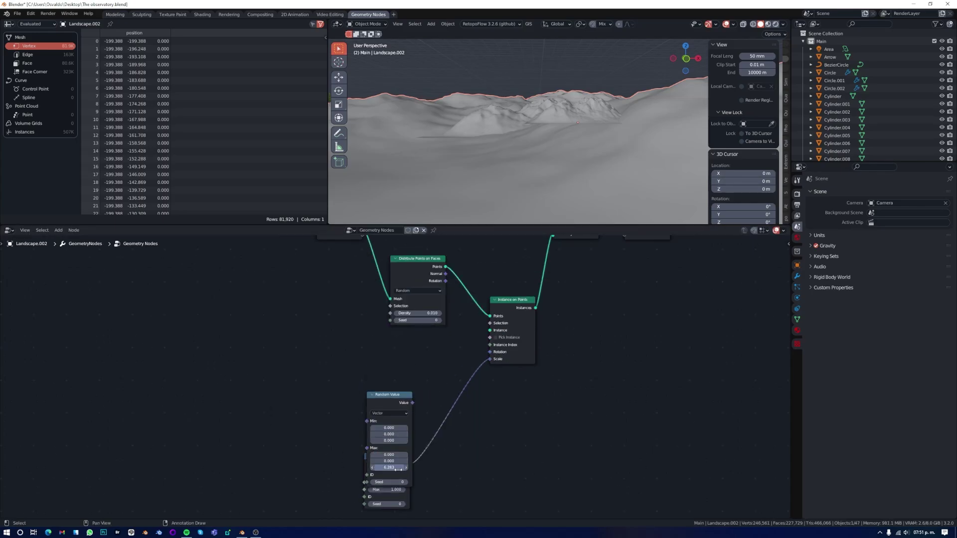
left_click_drag(453, 361, 490, 352)
left_click_drag(382, 502, 334, 516)
middle_click_drag(335, 516, 411, 423)
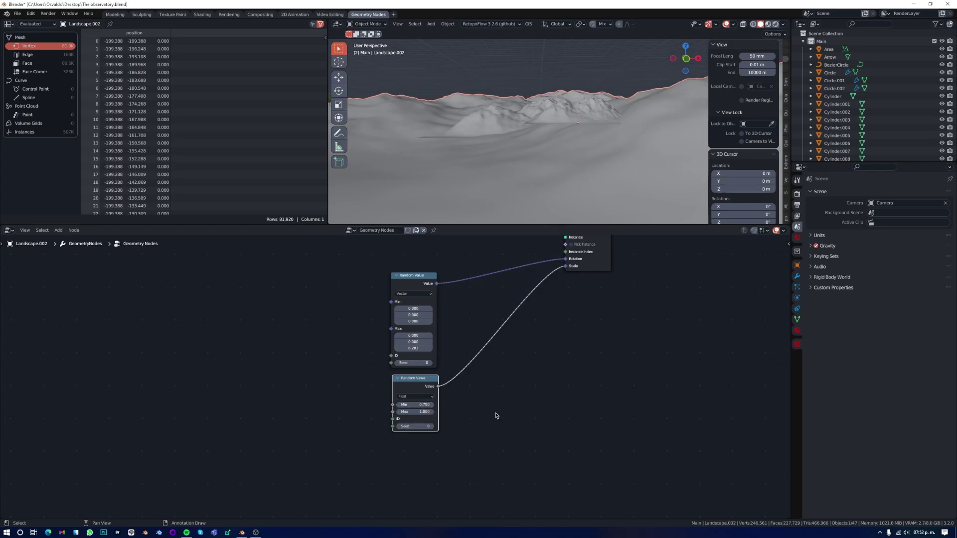
middle_click_drag(495, 416, 539, 513)
scroll(872, 99, "down", 10)
left_click_drag(829, 154, 351, 407)
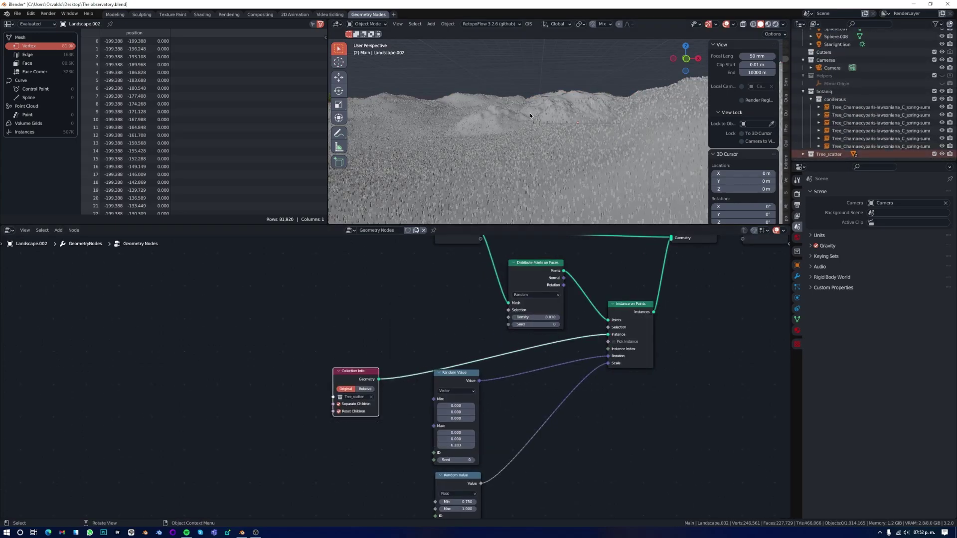
left_click(585, 112)
middle_click_drag(509, 320, 571, 433)
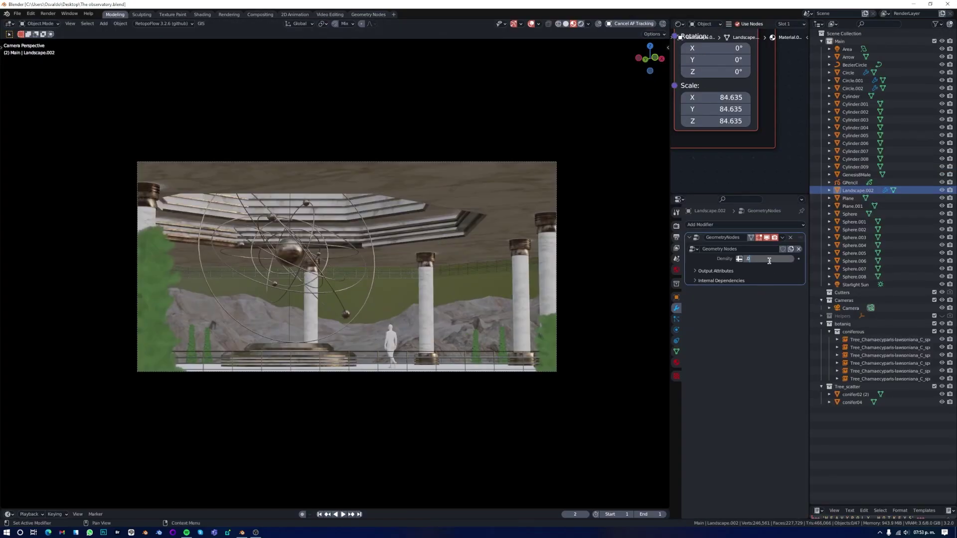
Step: Hide Landscape.002's scattered instances by disabling the modifier's viewport display
left_click(539, 173)
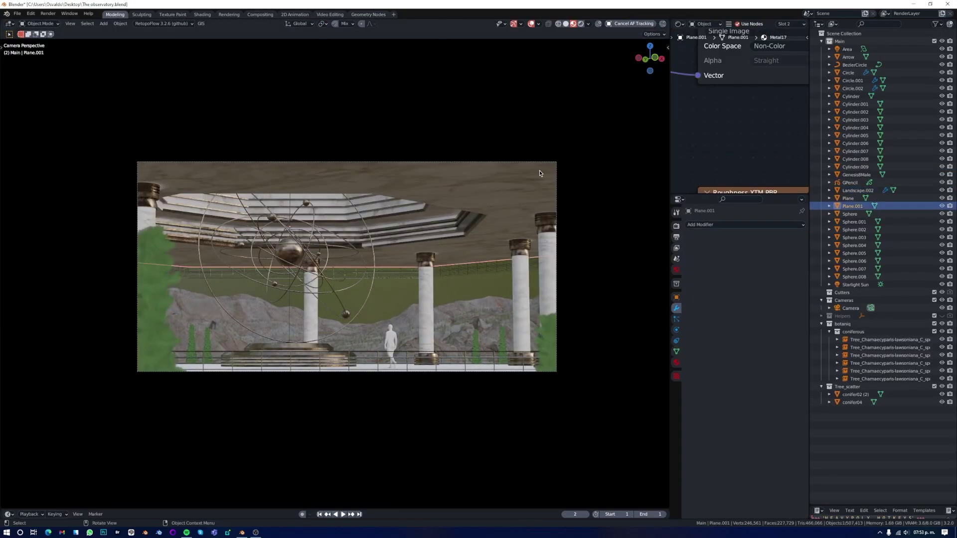
left_click(500, 306)
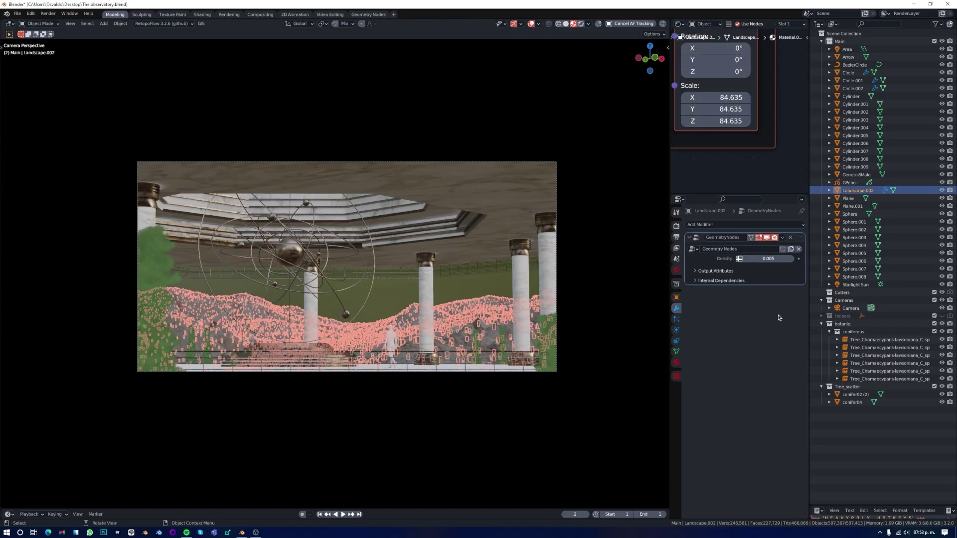
left_click(766, 238)
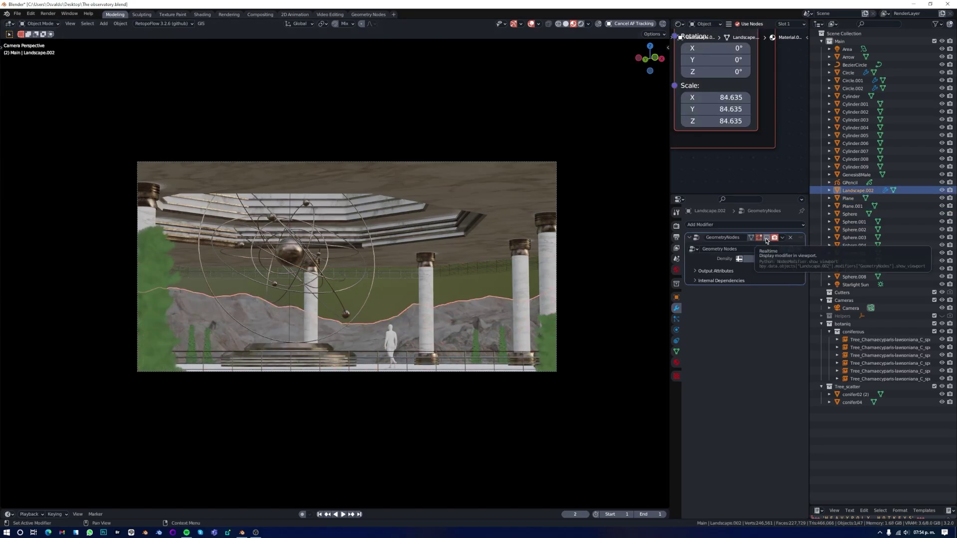
Step: In Rendered shading, set the Atmosphere Object Fog to Auto
left_click(581, 23)
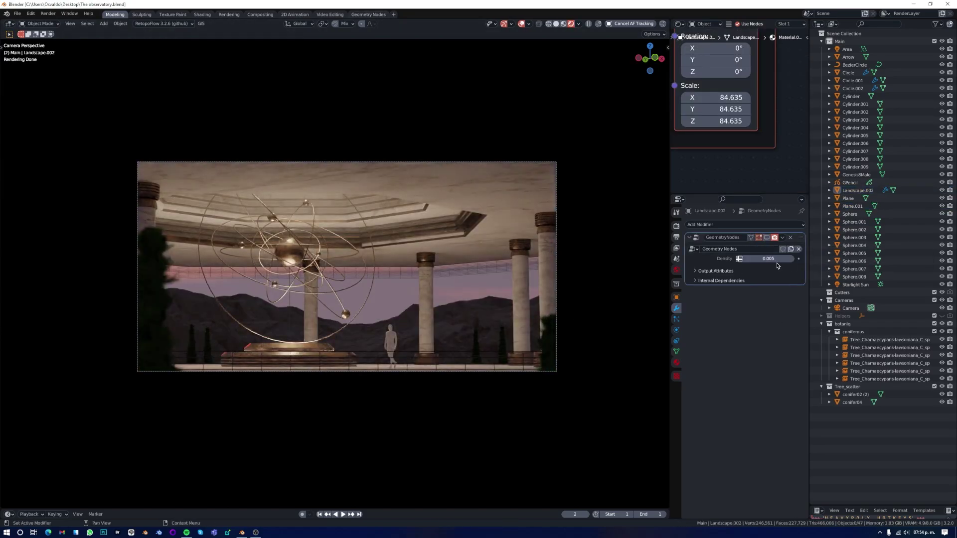
type("0.020")
key("n")
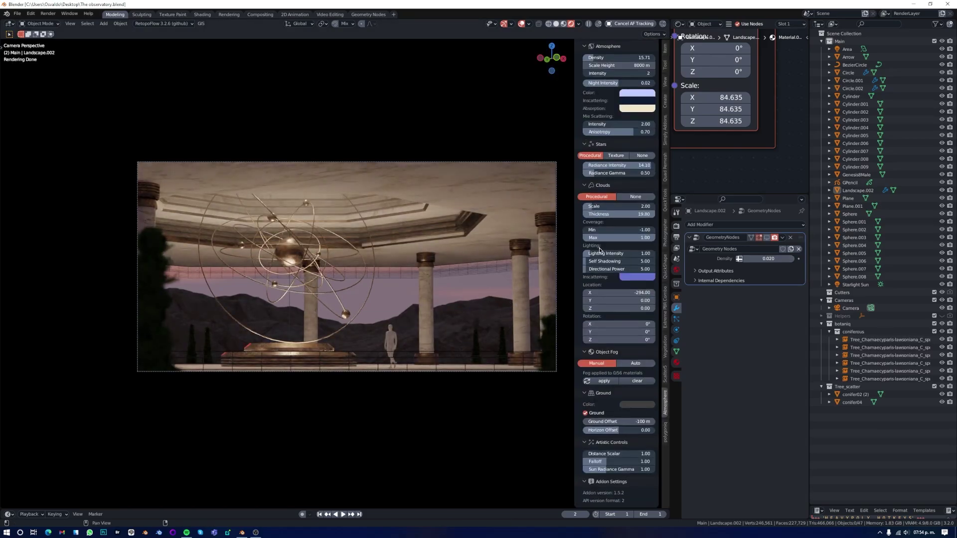
left_click(637, 366)
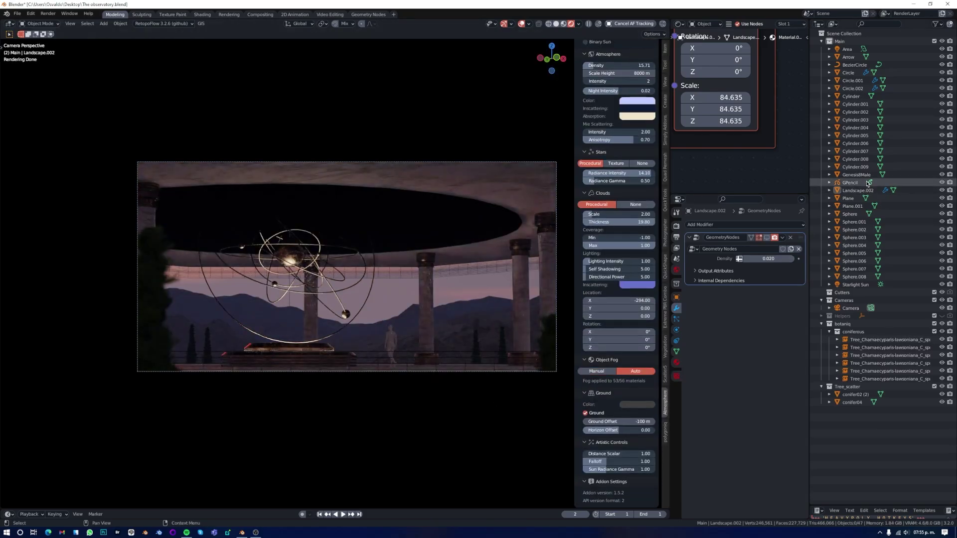
left_click(855, 166)
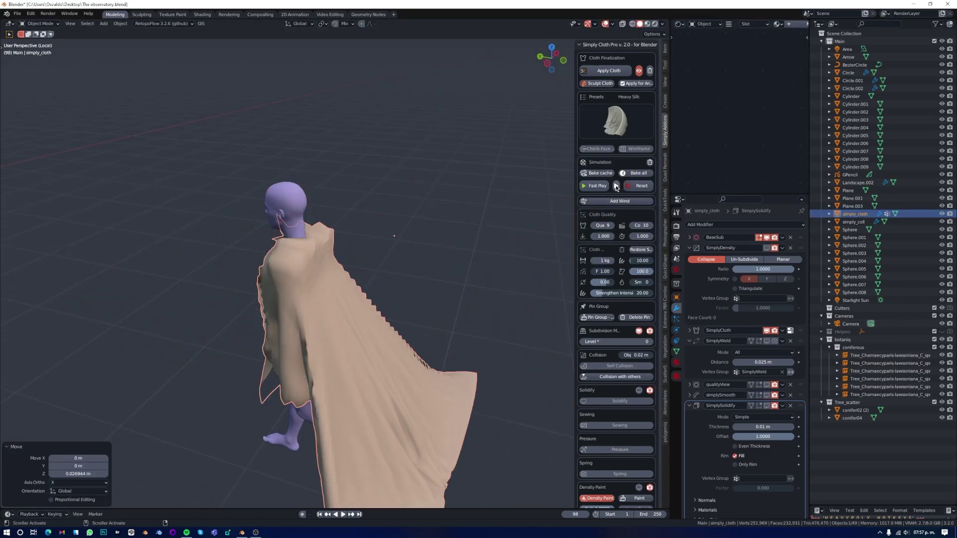
Step: Fast Play the Simply Cloth drape over the figure, then reset and replay it
left_click(604, 184)
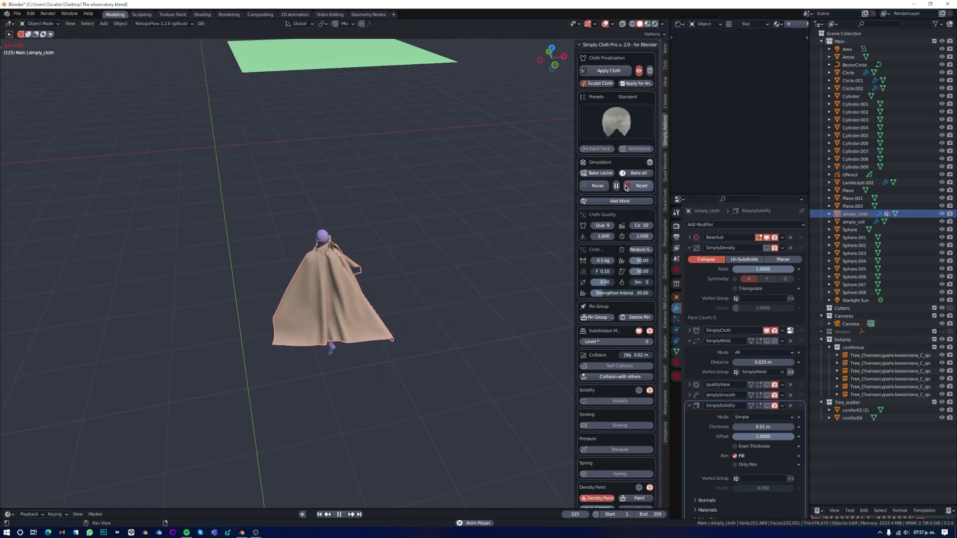
left_click(626, 187)
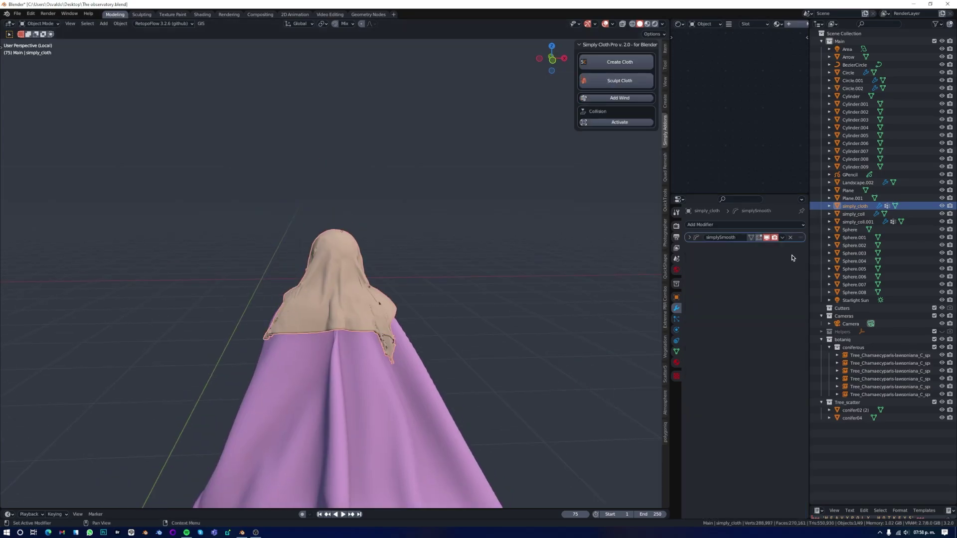
middle_click_drag(358, 371, 310, 344)
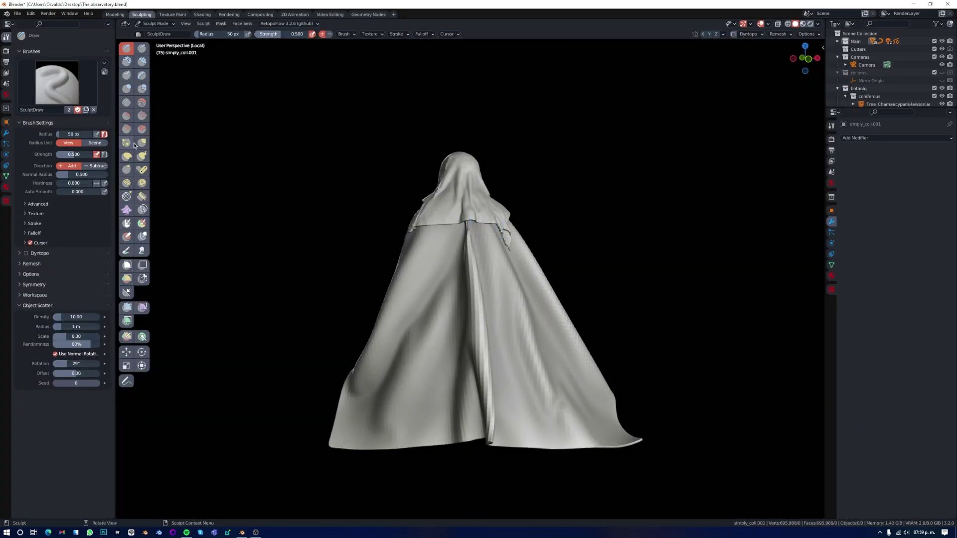
Step: Pull strands at the shoulder and flare the cloak's hem with Snake Hook
key("f")
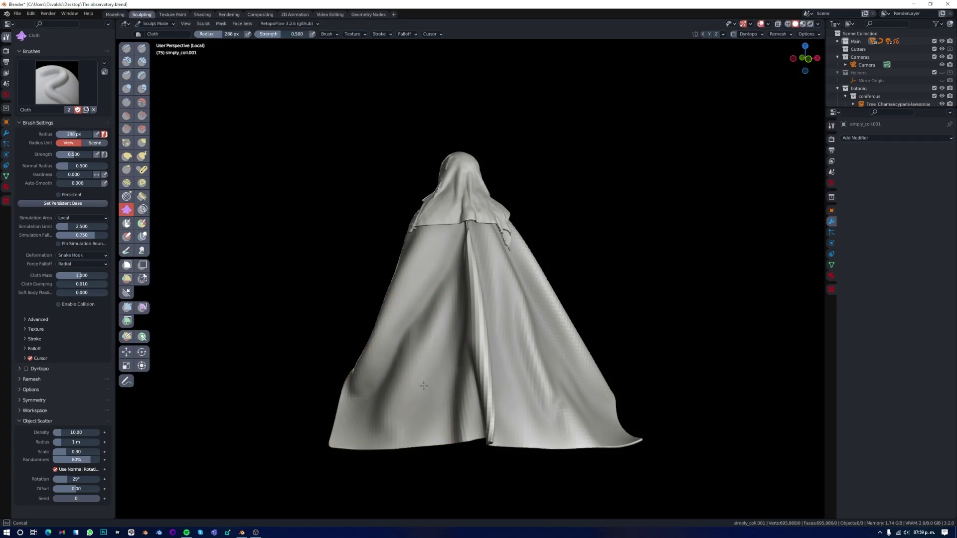
key("k")
scroll(351, 319, "up", 3)
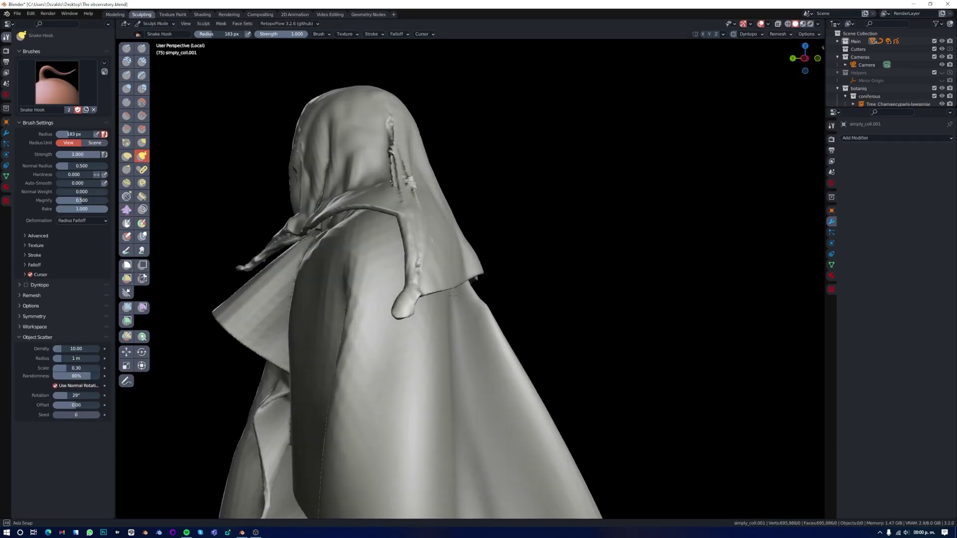
mouse_move(351, 319)
middle_mouse_down()
mouse_move(421, 291)
mouse_move(380, 310)
middle_mouse_up()
scroll(380, 309, "down", 5)
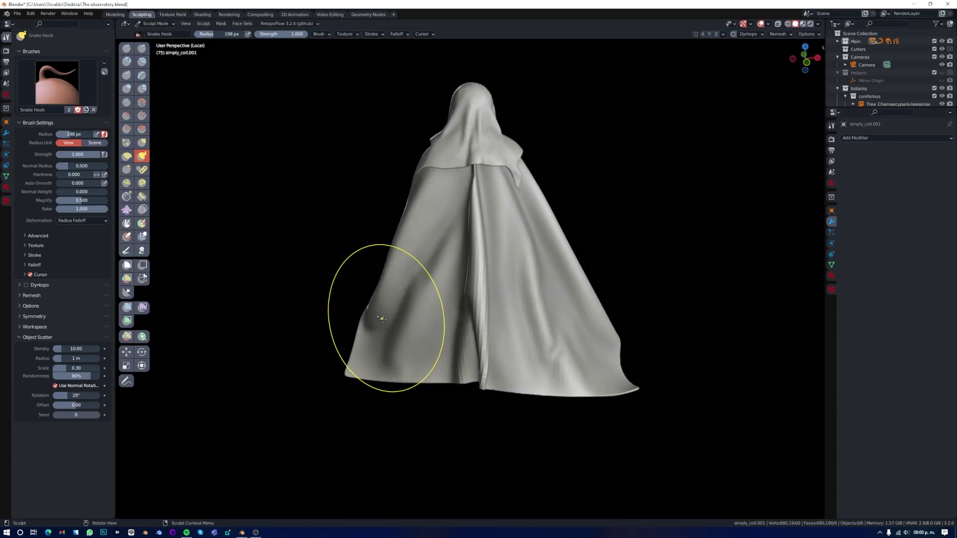
key("f")
left_click(545, 240)
mouse_move(545, 239)
middle_mouse_down()
mouse_move(539, 332)
mouse_move(618, 383)
middle_mouse_up()
Step: Refine the cloak's folds with a smaller brush and Clay Strips, orbiting to inspect
scroll(618, 384, "up", 2)
key("f")
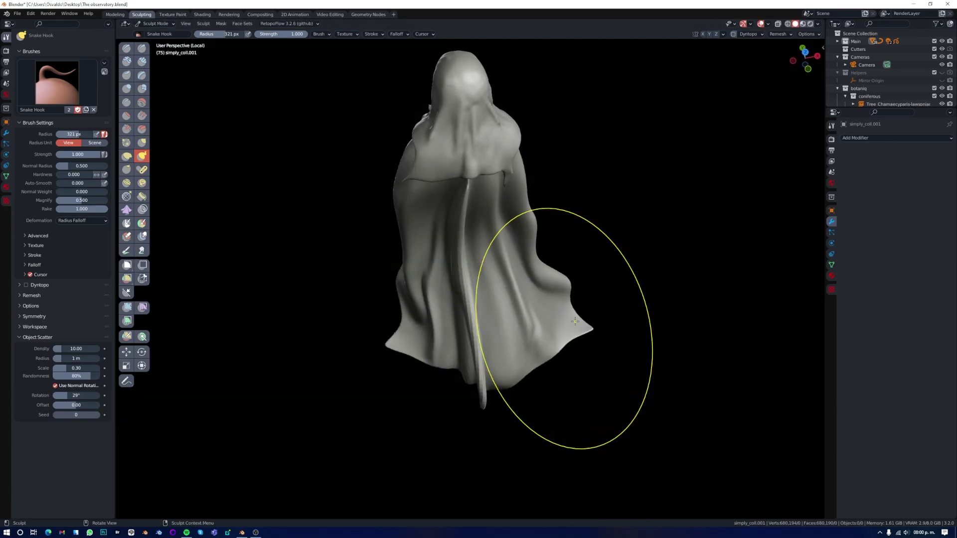
left_click(496, 395)
scroll(447, 343, "up", 3)
middle_click_drag(447, 343, 504, 235)
key("c")
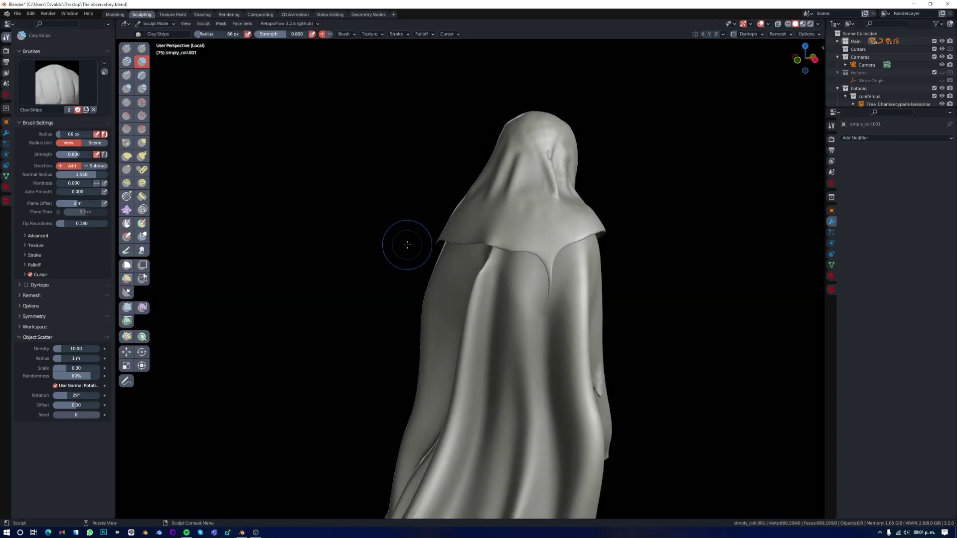
mouse_move(405, 245)
middle_mouse_down()
mouse_move(560, 332)
mouse_move(459, 311)
middle_mouse_up()
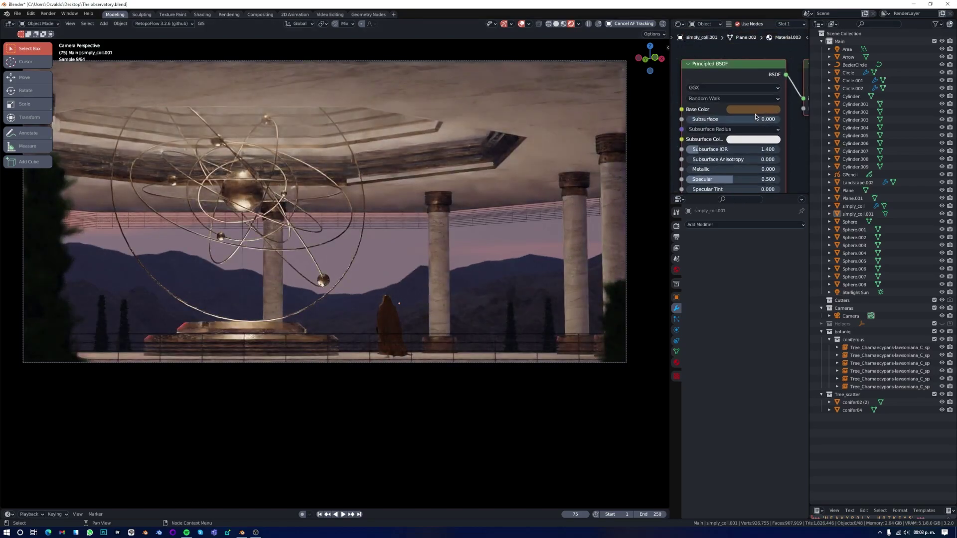
Step: Give the cloak a magenta-red base colour and save the file
left_click(752, 109)
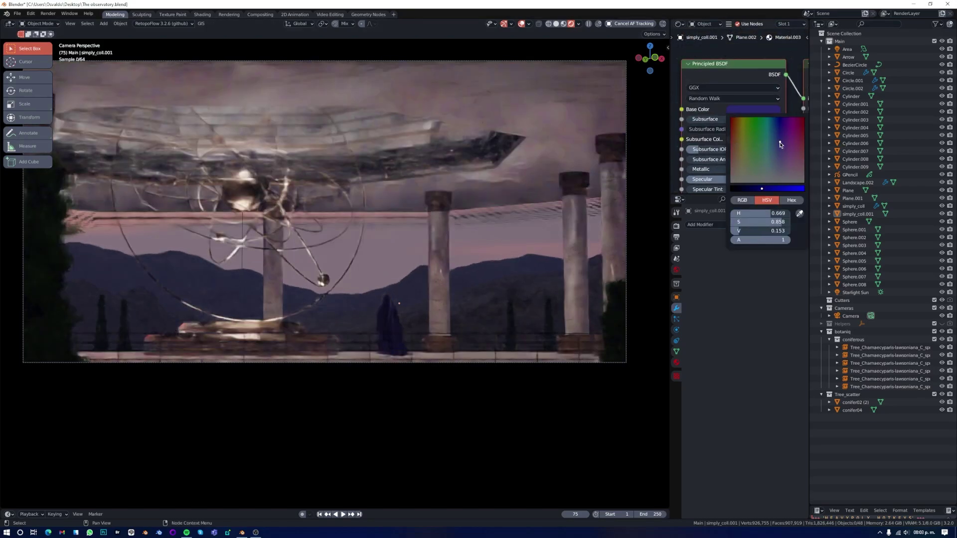
left_click(790, 145)
scroll(369, 280, "down", 3)
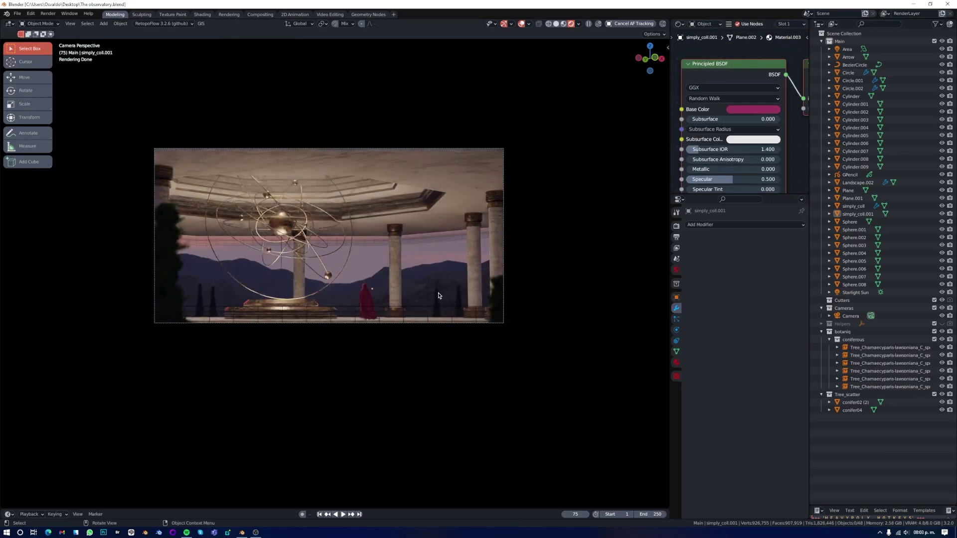
key("ctrl+s")
Step: Preview an F12 render and set the output resolution scale to 100%
left_click(676, 236)
key("F12")
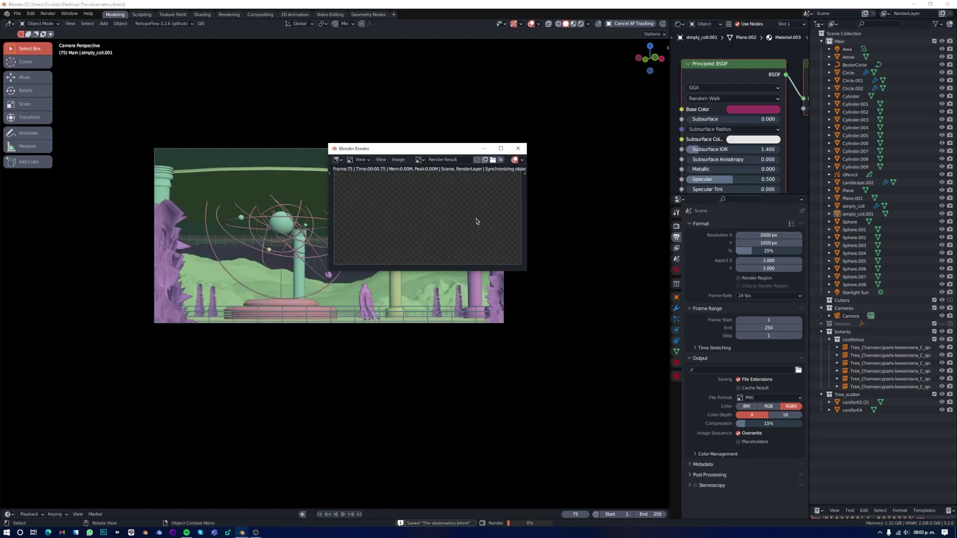
scroll(463, 234, "up", 4)
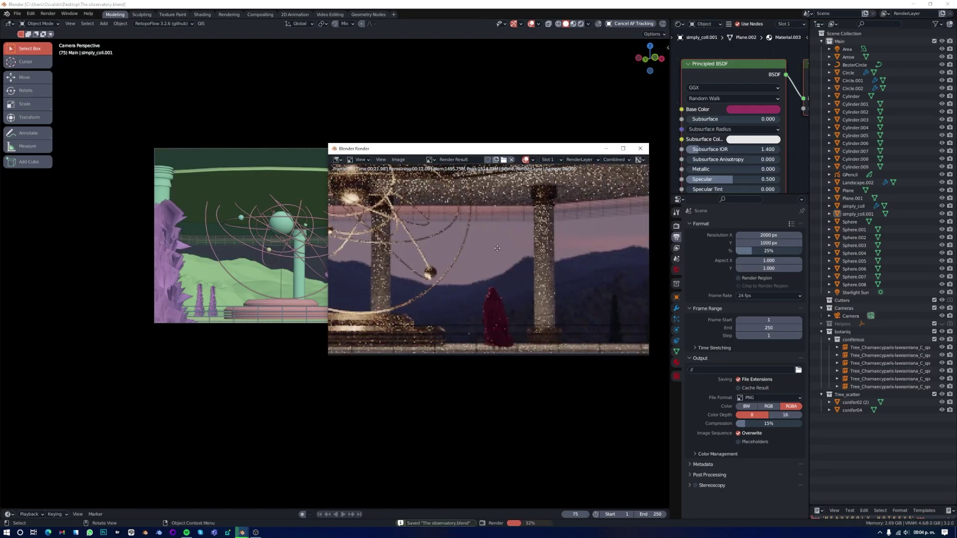
left_click(658, 224)
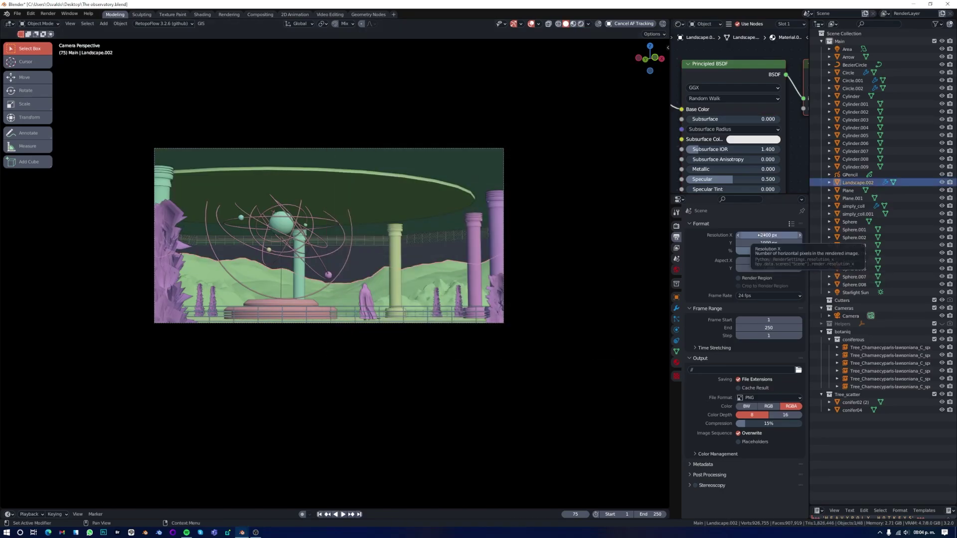
left_click(676, 308)
left_click(676, 237)
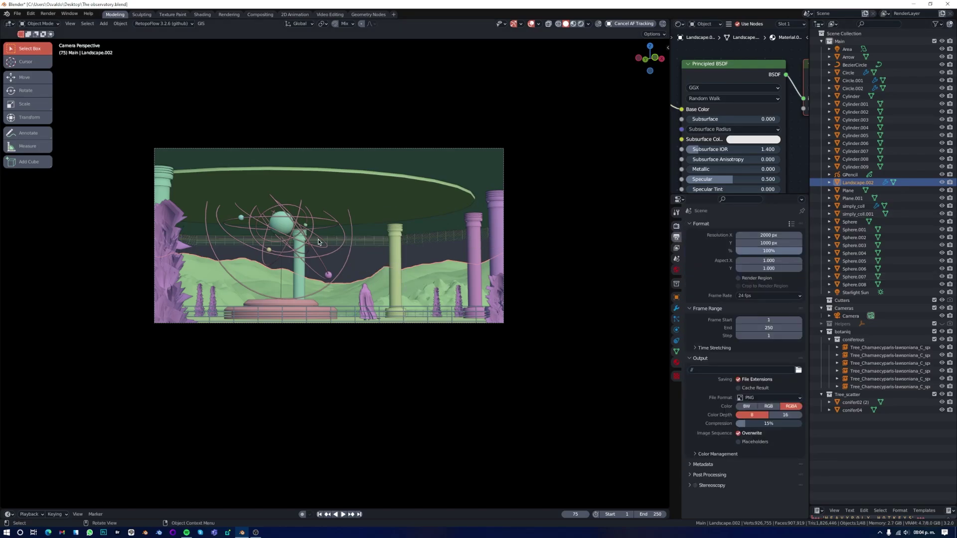
Step: Render the full-resolution frame, close it, save the file, and render again
key("F12")
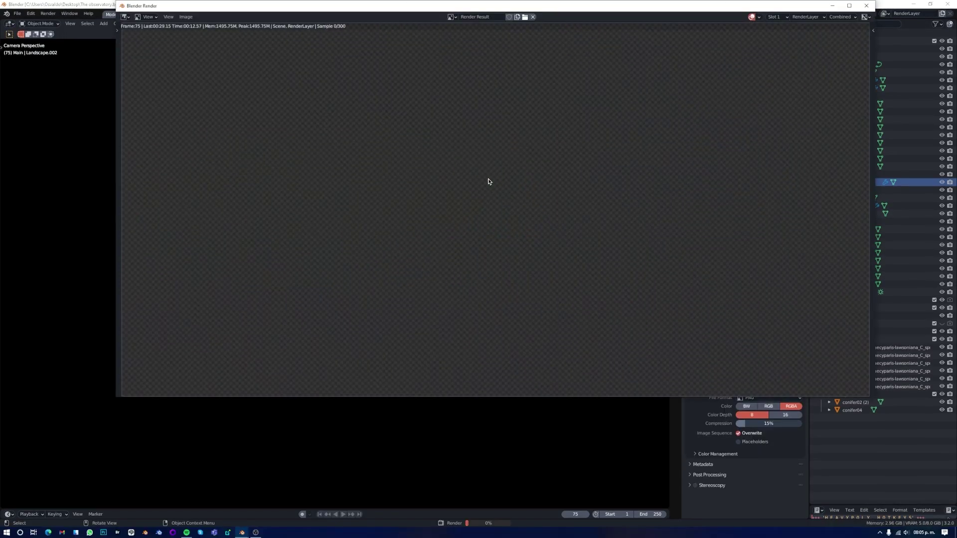
key("Escape")
key("ctrl+s")
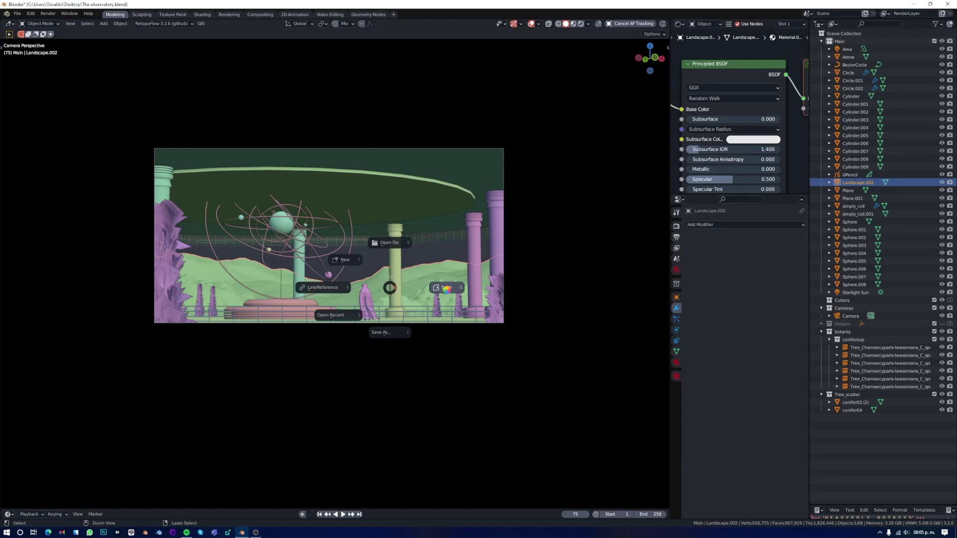
key("F12")
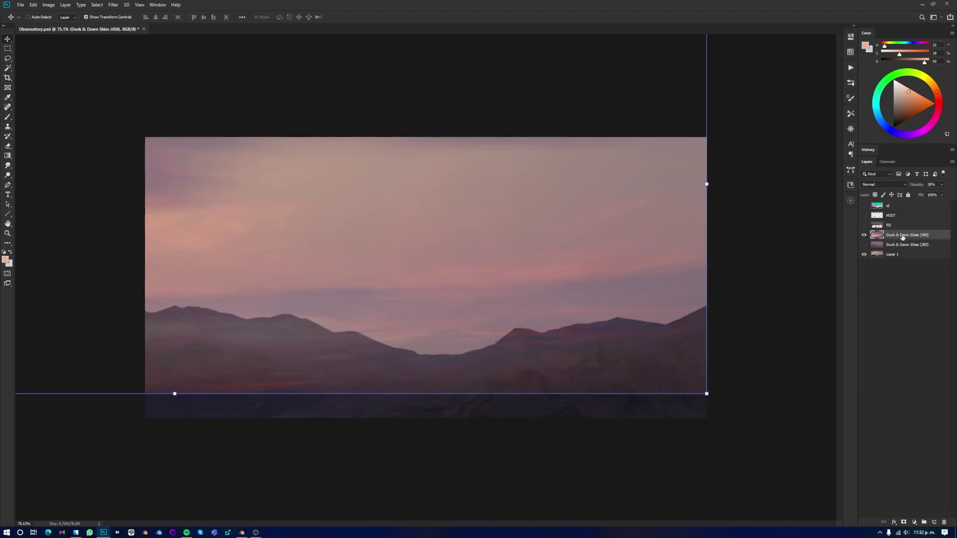
Step: Paint the sky layer mask, deselect the mountain outline, and shift the mountain photo
right_click(288, 392)
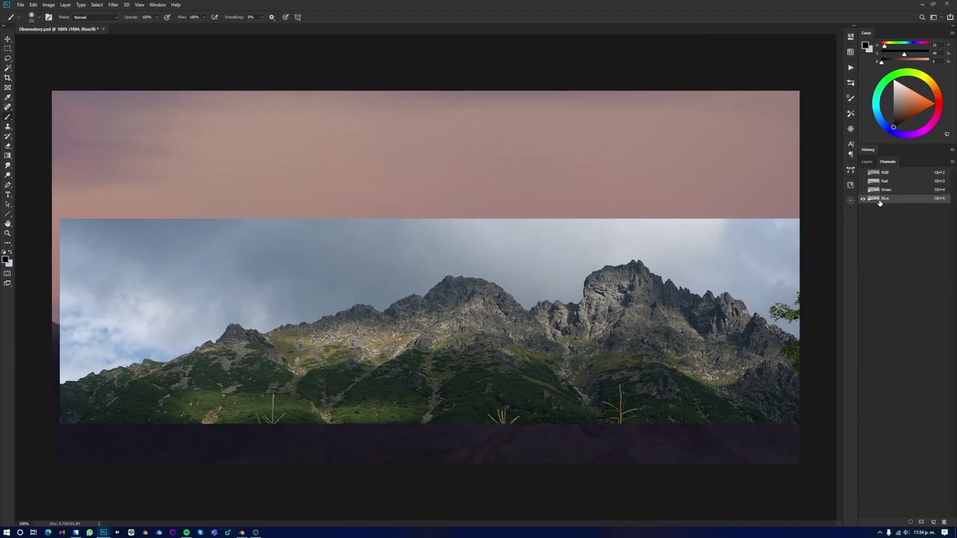
left_click(877, 173)
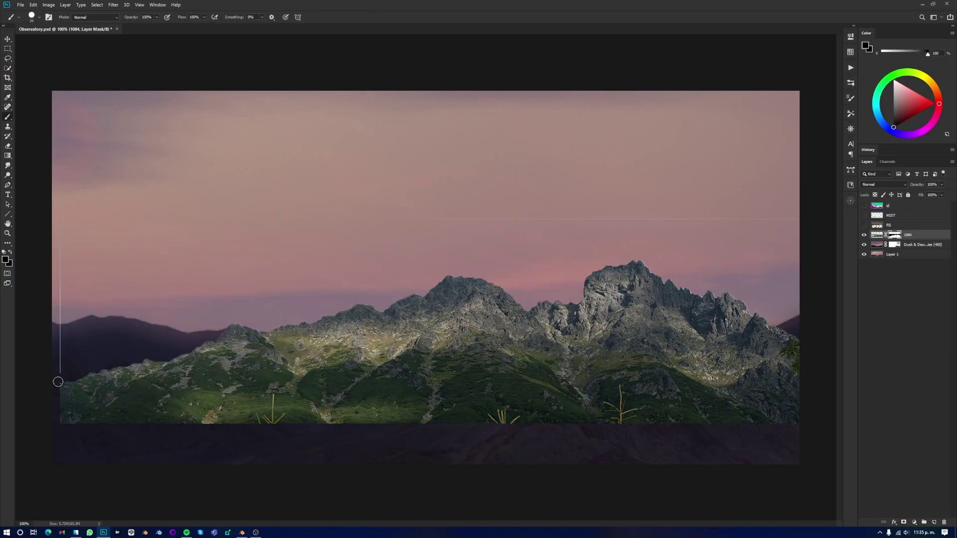
left_click(96, 4)
left_click(110, 111)
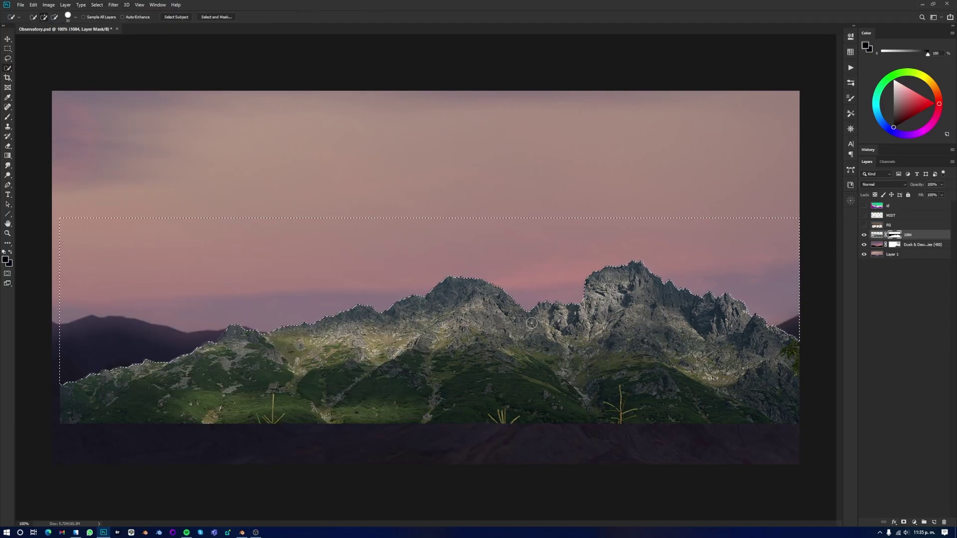
left_click(863, 234)
key("v")
mouse_move(448, 389)
left_mouse_down()
mouse_move(245, 384)
mouse_move(342, 389)
mouse_move(289, 411)
mouse_move(316, 399)
left_mouse_up()
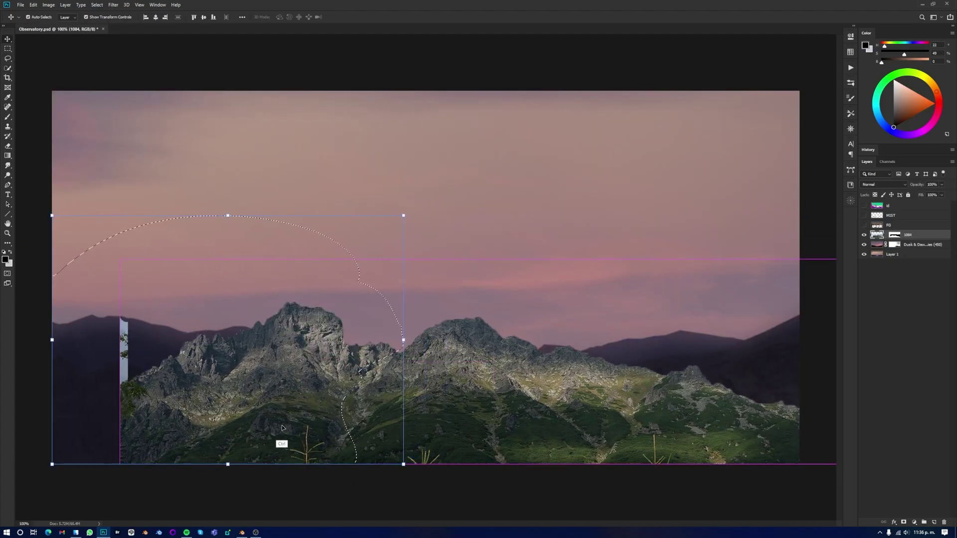
Step: Move the mountains further left, hide layer 1084, and select the Layer 1 ID pass
right_click(903, 309)
left_click(887, 312)
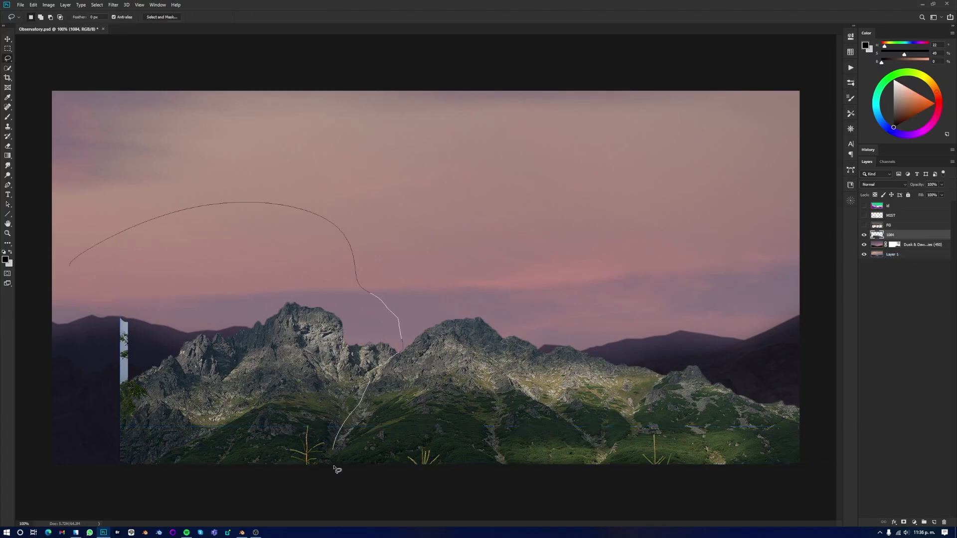
key("v")
left_click_drag(314, 389, 234, 391)
left_click(863, 234)
left_click(892, 254)
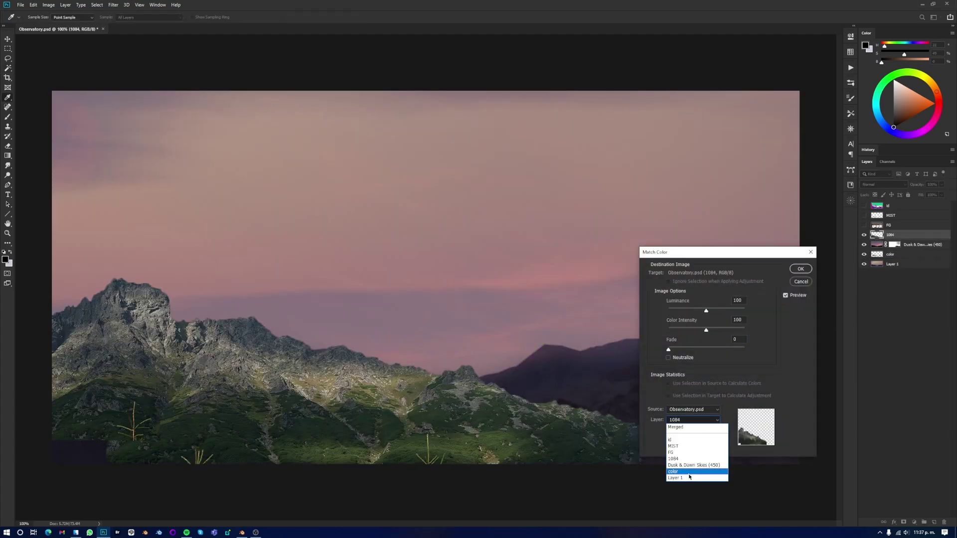
Step: Place the 1102 rocky mountain photo on the right and match its colour to the 'color' layer at fade 34. Paint its ridge darker
left_click_drag(678, 351, 684, 352)
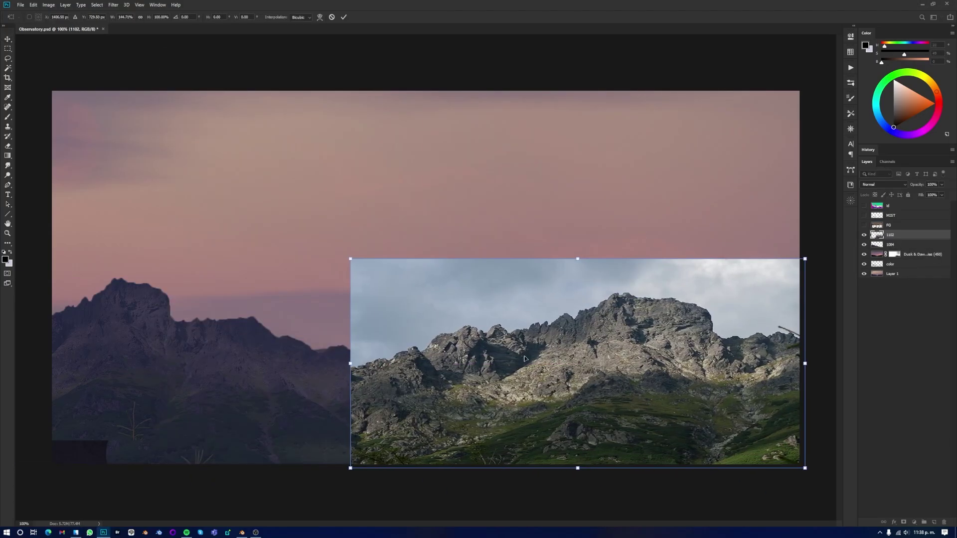
left_click_drag(720, 282, 789, 301)
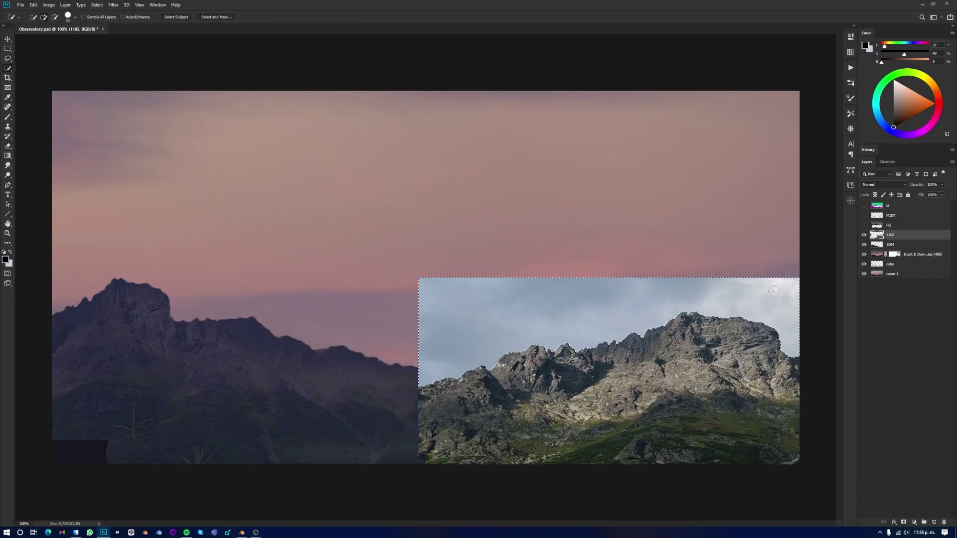
left_click(706, 409)
left_click(692, 418)
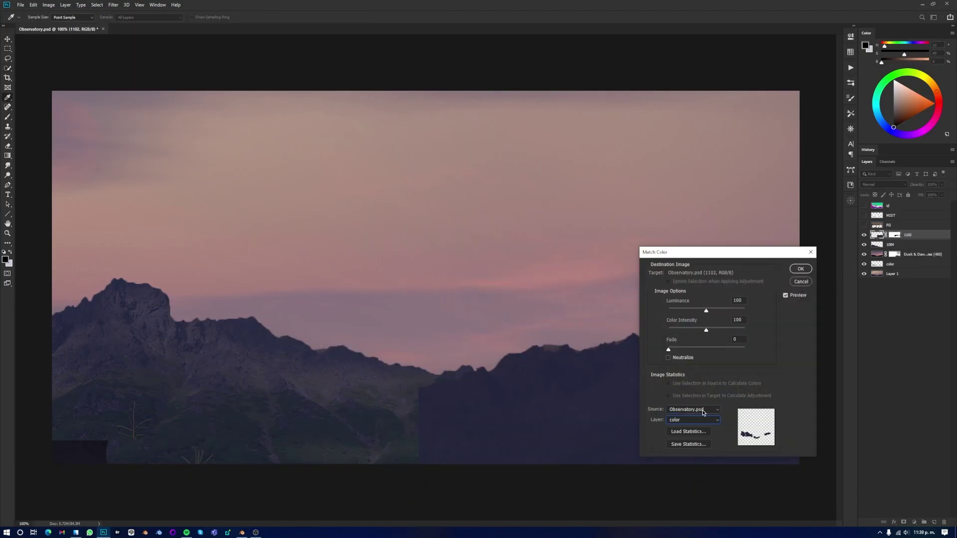
left_click_drag(668, 350, 694, 350)
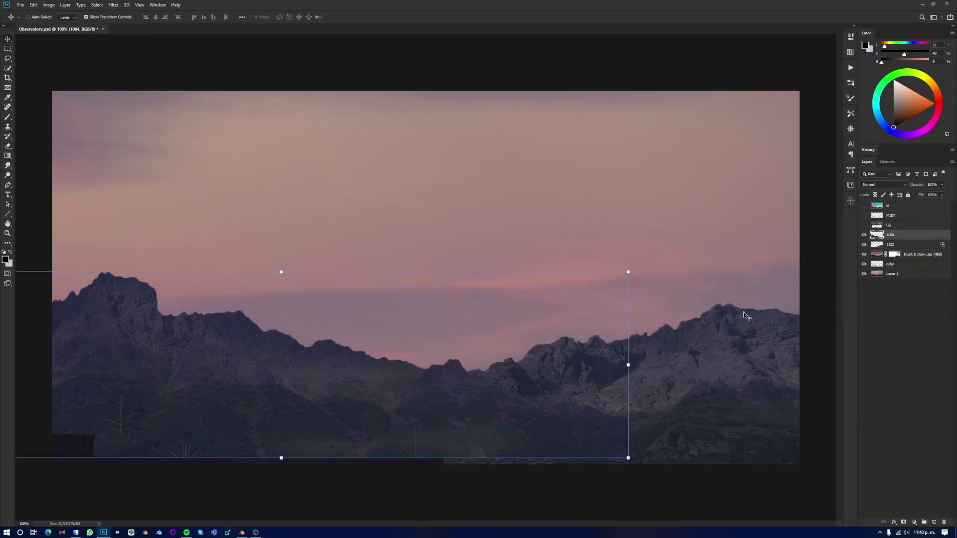
mouse_move(568, 342)
left_mouse_down()
mouse_move(794, 299)
mouse_move(455, 377)
left_mouse_up()
key("ctrl+bracketright")
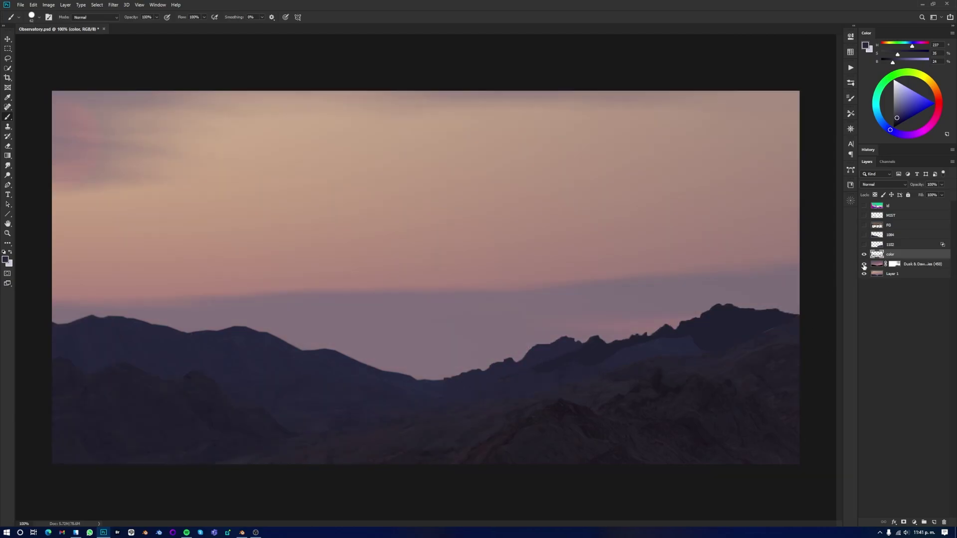
Step: Quick-select the sky above the ridge and paint the mountain ridge dark up to the sky edge
key("w")
left_click_drag(778, 234, 807, 218)
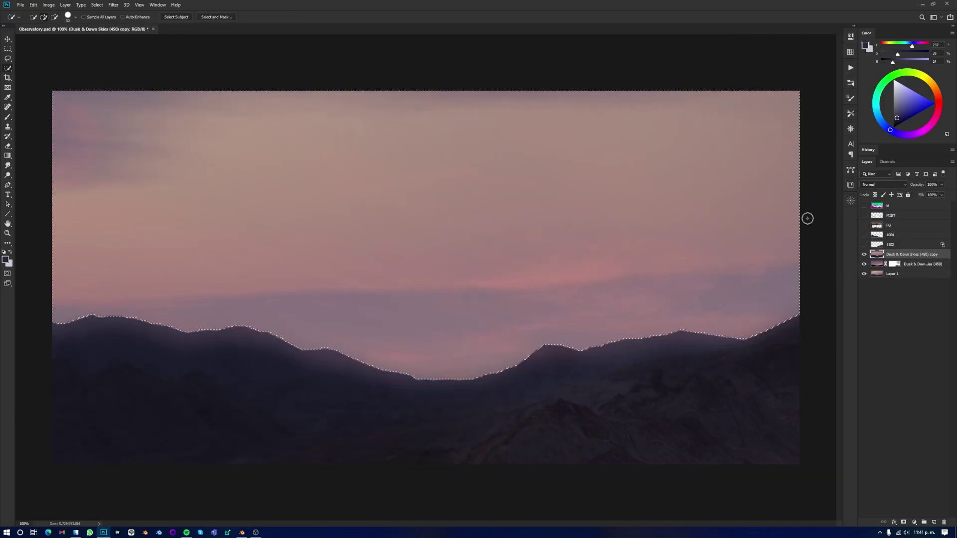
right_click(500, 363)
left_click_drag(478, 371, 776, 305)
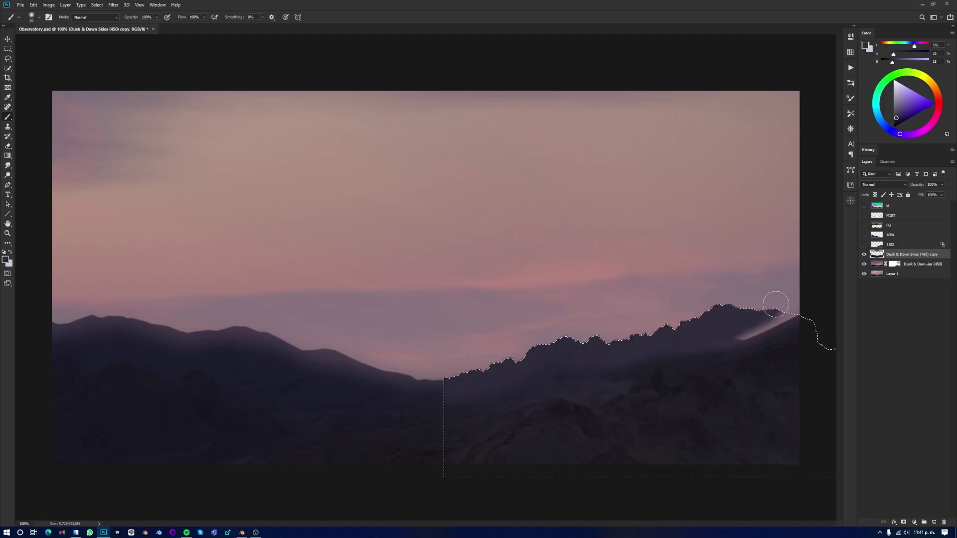
left_click(877, 241, "ctrl")
mouse_move(451, 371)
left_mouse_down()
mouse_move(205, 325)
mouse_move(160, 352)
left_mouse_up()
key("ctrl+d")
Step: Show the 1102 mountain layer and darken its tones with Levels
left_click(864, 244)
left_click(892, 244)
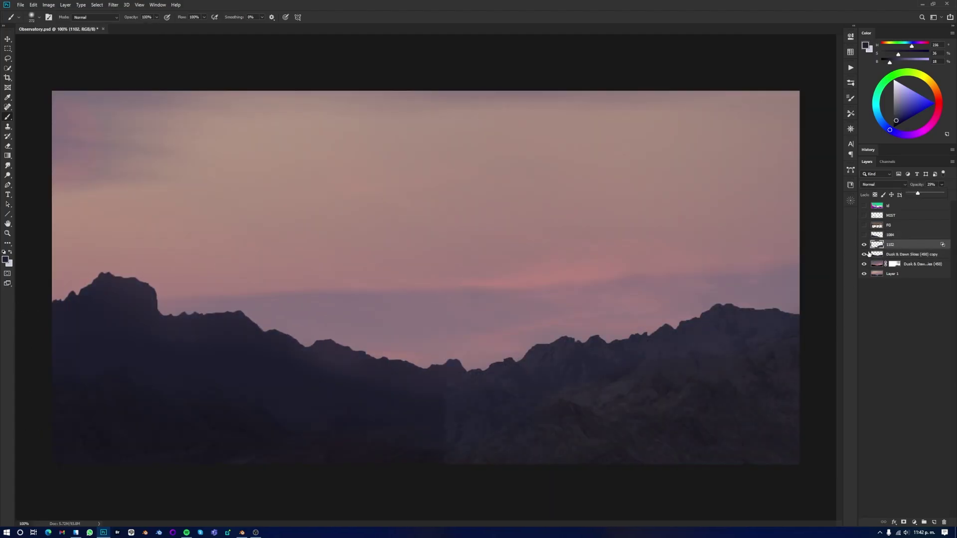
key("ctrl+l")
left_click_drag(643, 228, 286, 291)
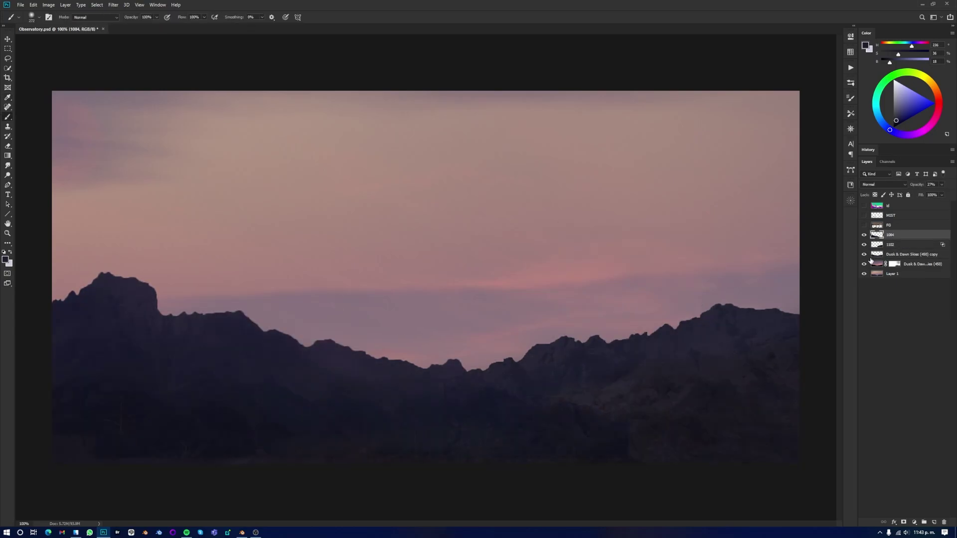
Step: Copy the 1102 mask onto layer 1084, lasso along the lower ridge line and erase
left_click_drag(881, 236, 881, 235, "alt")
left_click(877, 244)
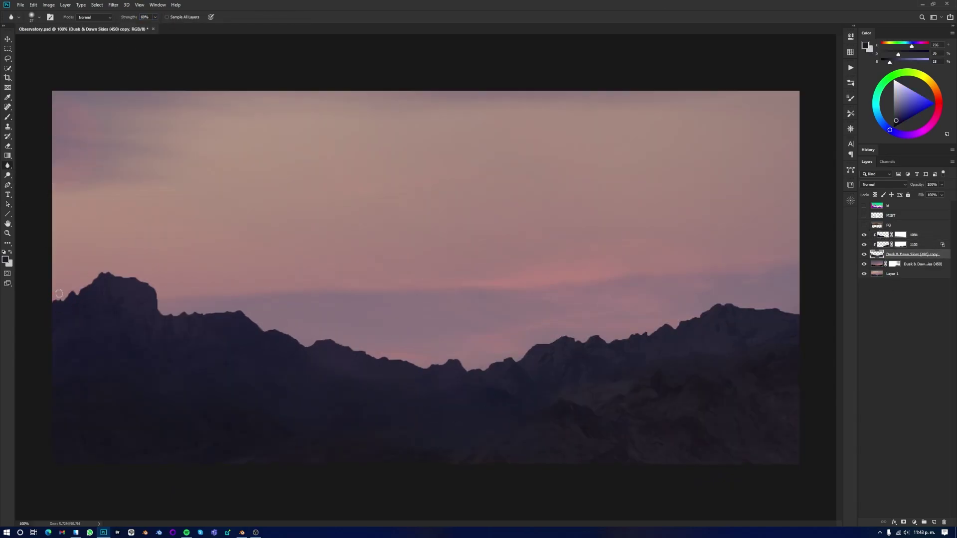
key("ctrl+minus")
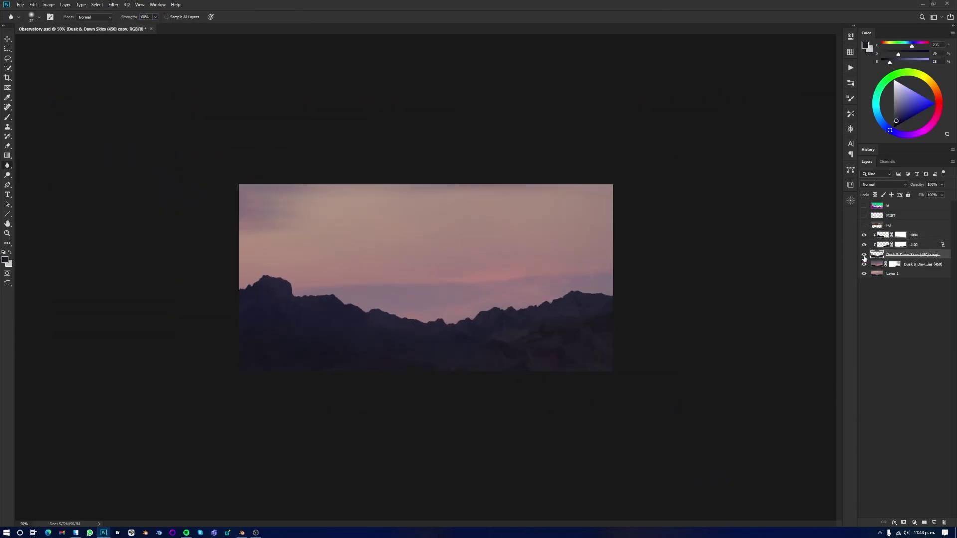
key("ctrl+comma")
scroll(229, 389, "up", 4, "alt")
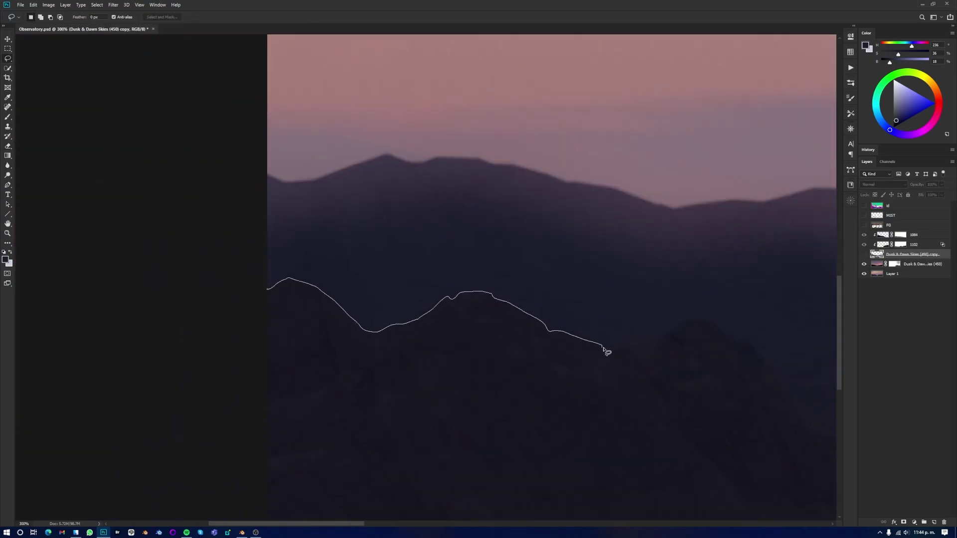
mouse_move(607, 352)
left_mouse_down()
mouse_move(833, 397)
mouse_move(492, 466)
mouse_move(697, 320)
mouse_move(955, 255)
mouse_move(544, 245)
mouse_move(741, 470)
mouse_move(4, 436)
left_mouse_up()
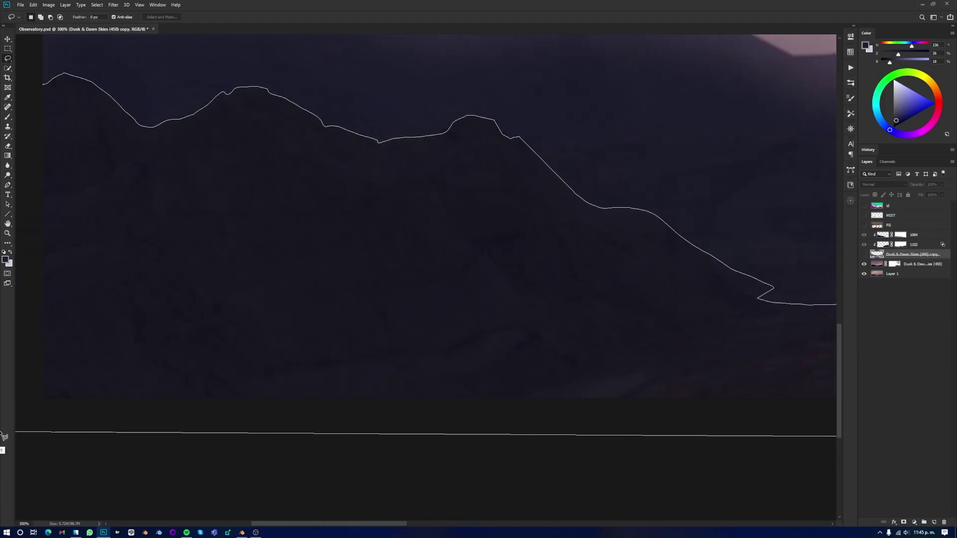
key("ctrl+0")
key("ctrl+comma")
key("ctrl+d")
key("e")
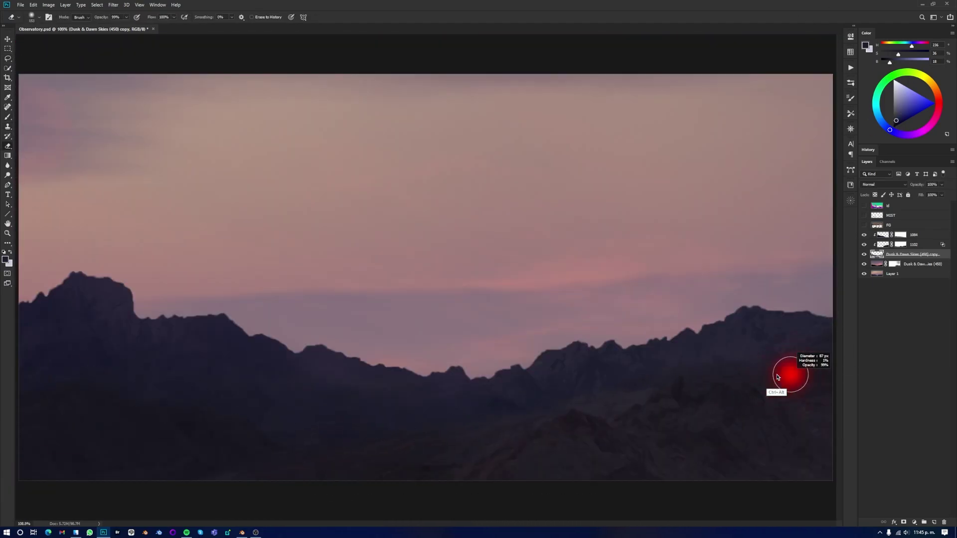
key("ctrl+minus")
key("ctrl+minus")
Step: On a new layer, paint pale sky-coloured mist across the mountains with a size-127 scatter brush
key("ctrl+1")
key("ctrl+shift+alt+n")
key("b")
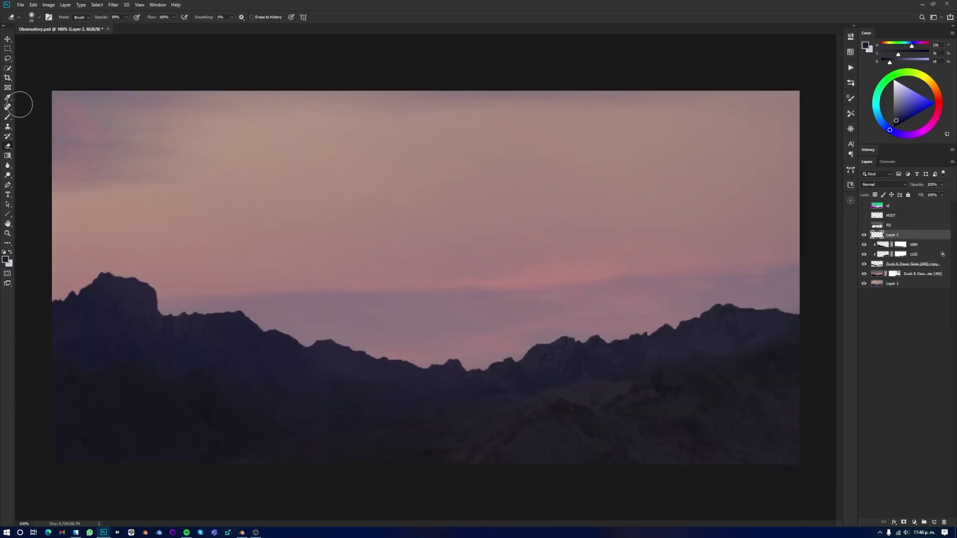
right_click(439, 466)
double_click(431, 453)
right_click(349, 465)
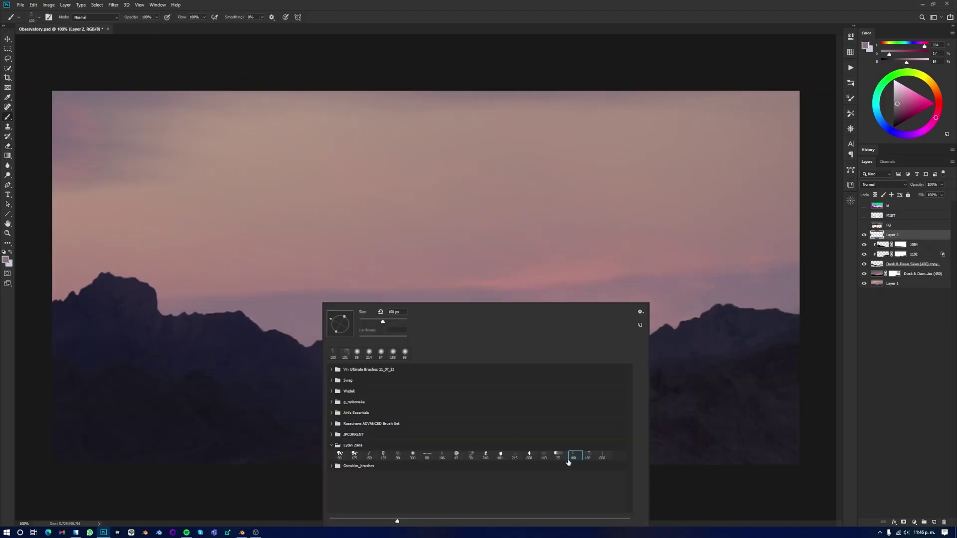
double_click(593, 454)
left_click(102, 119, "alt")
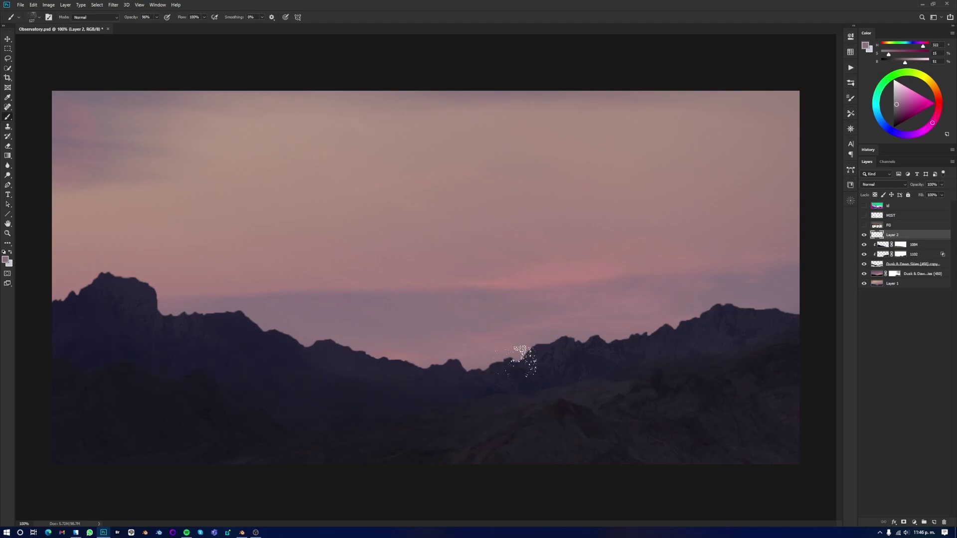
left_click(863, 225)
left_click_drag(110, 324, 319, 399)
mouse_move(114, 358)
left_mouse_down()
mouse_move(349, 394)
mouse_move(646, 299)
mouse_move(459, 395)
mouse_move(100, 311)
left_mouse_up()
Step: Zoom in on the mist edges and choose a smudge brush at 62% strength
key("ctrl+minus")
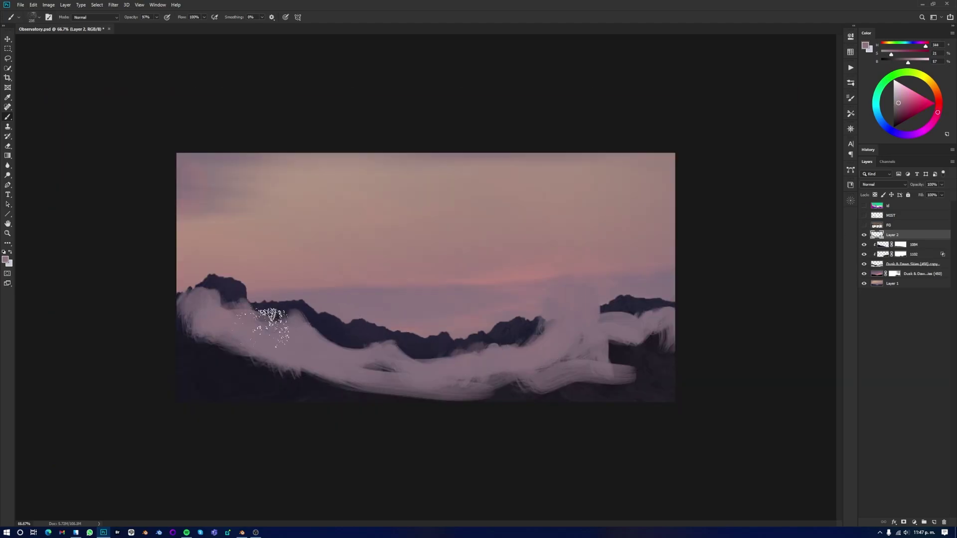
key("e")
right_click(348, 277)
key("Escape")
key("ctrl+plus")
key("ctrl+plus")
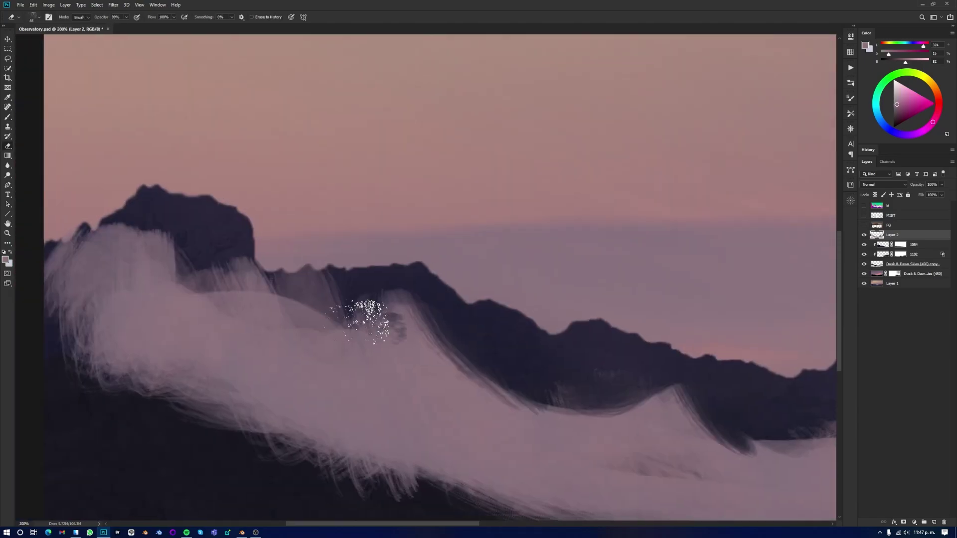
scroll(372, 445, "right", 10, "ctrl")
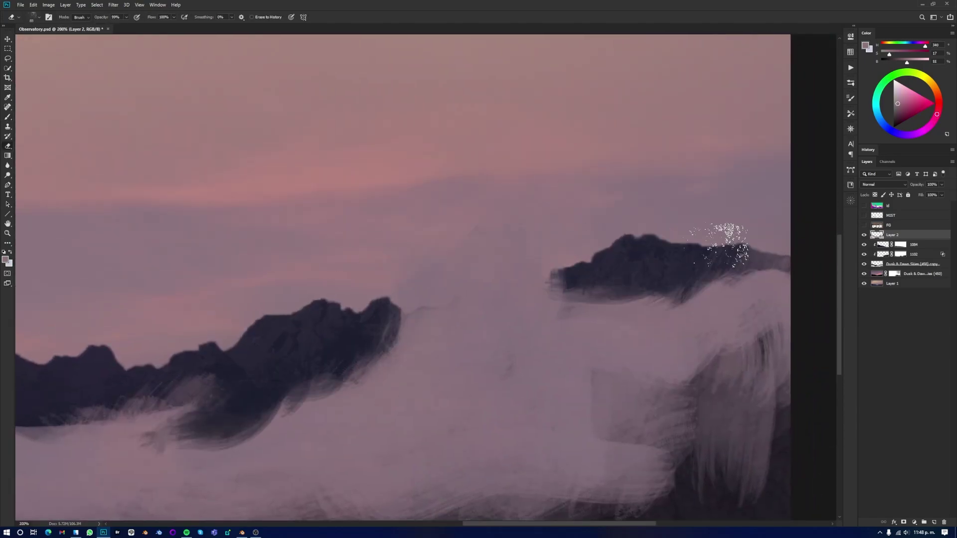
key("ctrl+minus")
key("ctrl+minus")
right_click(349, 302)
key("Escape")
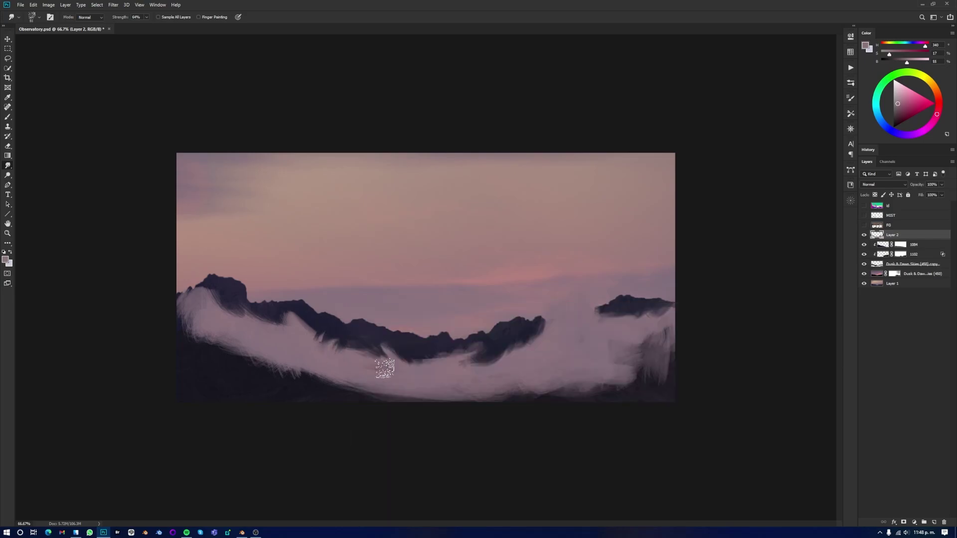
right_click(385, 369)
double_click(519, 455)
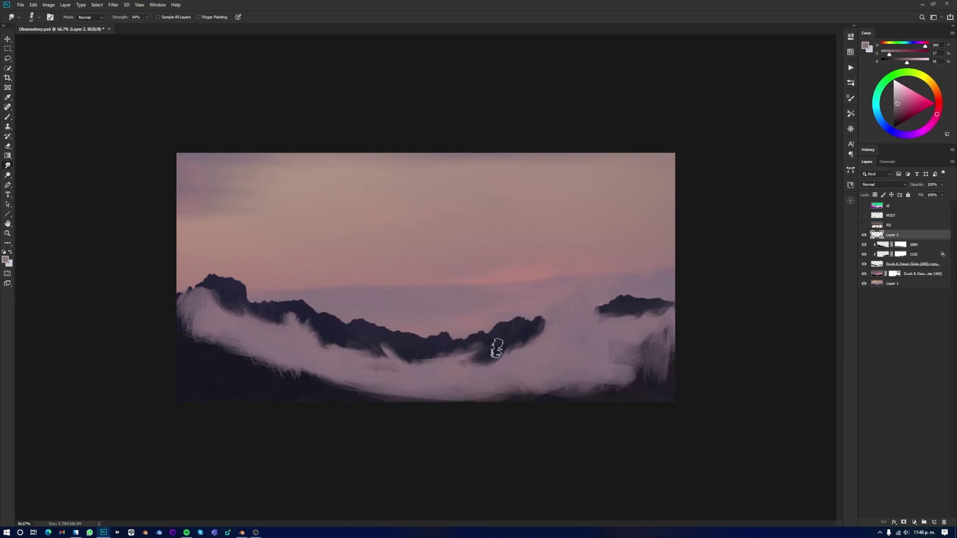
key("ctrl+plus")
key("ctrl+plus")
right_click(351, 303)
right_click(384, 304)
double_click(560, 459)
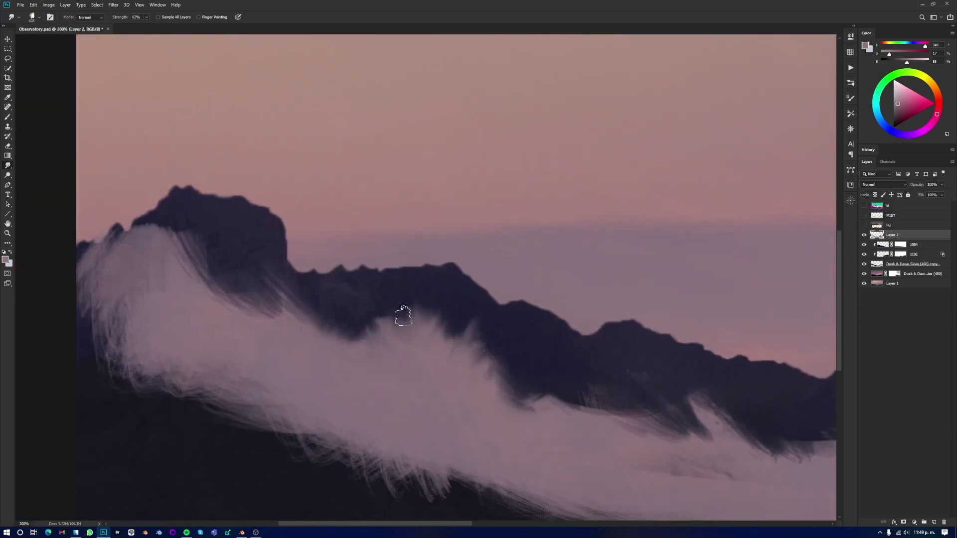
Step: Smudge the mist edge along the base of the ridge
scroll(194, 366, "right", 5)
left_click_drag(194, 365, 355, 319)
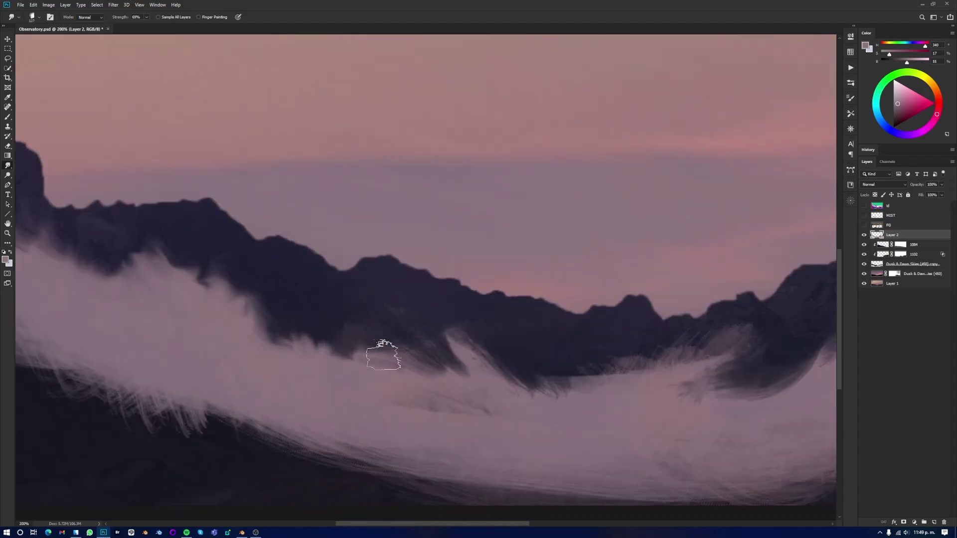
scroll(219, 313, "right", 5)
left_click_drag(219, 313, 549, 299)
scroll(548, 299, "right", 5)
scroll(482, 324, "right", 5)
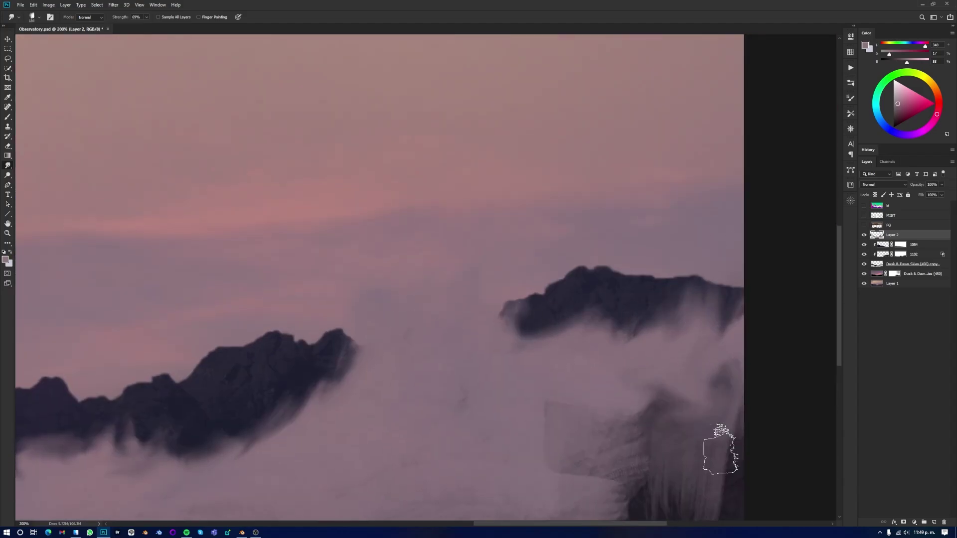
key("ctrl+minus")
key("ctrl+minus")
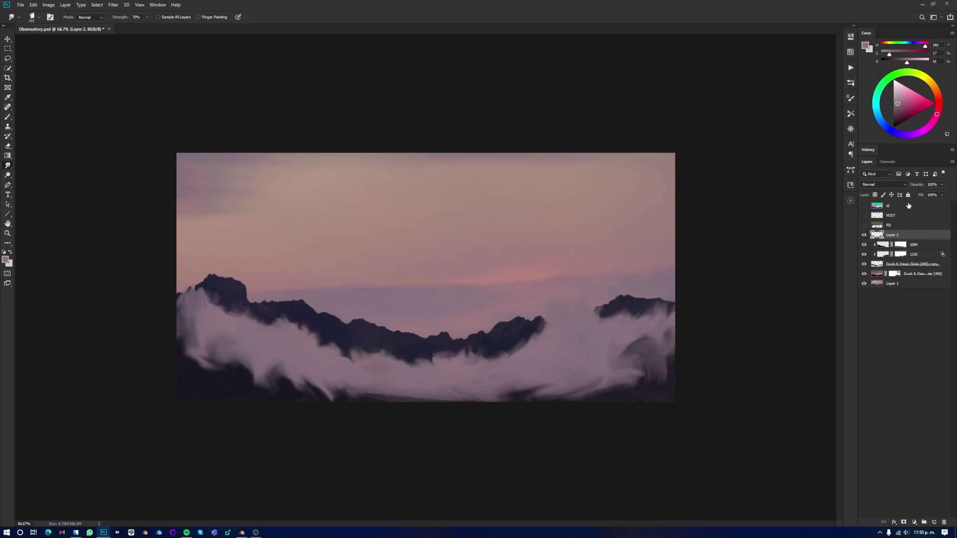
Step: Add a mask to the mist layer with a soft brush and lower its opacity to 39%
left_click(864, 225)
left_click(903, 521)
key("b")
right_click(414, 304)
double_click(439, 359)
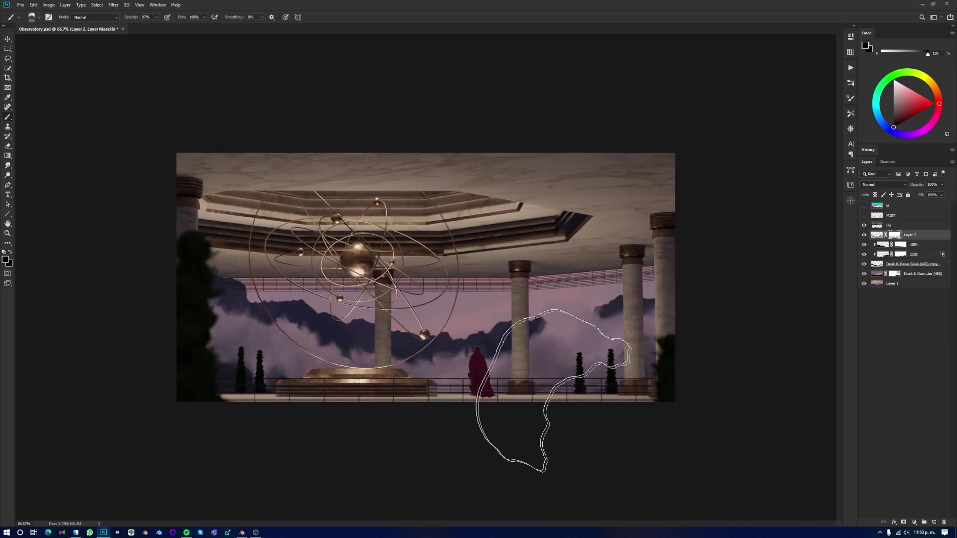
left_click_drag(941, 192, 920, 193)
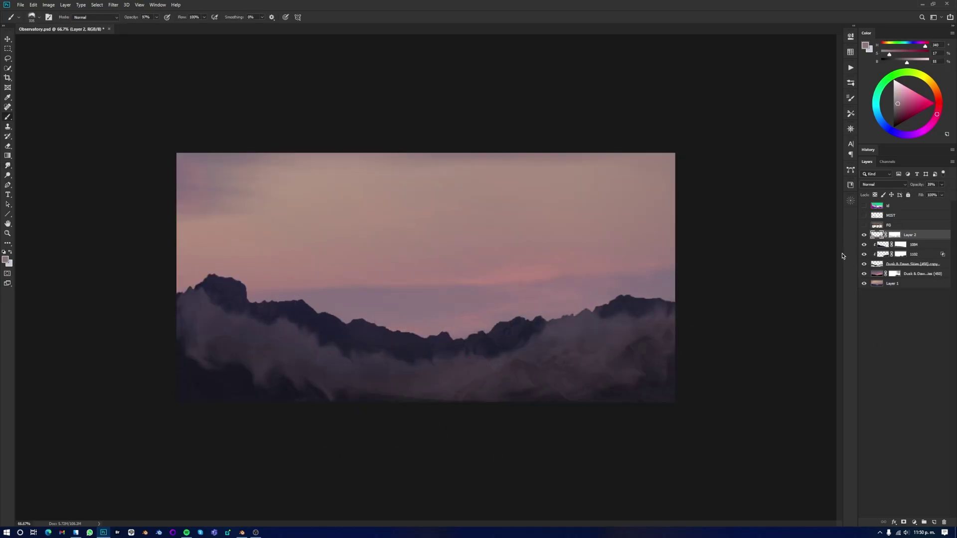
Step: Brighten the mist with Levels and apply a Hue/Saturation adjustment
key("ctrl+l")
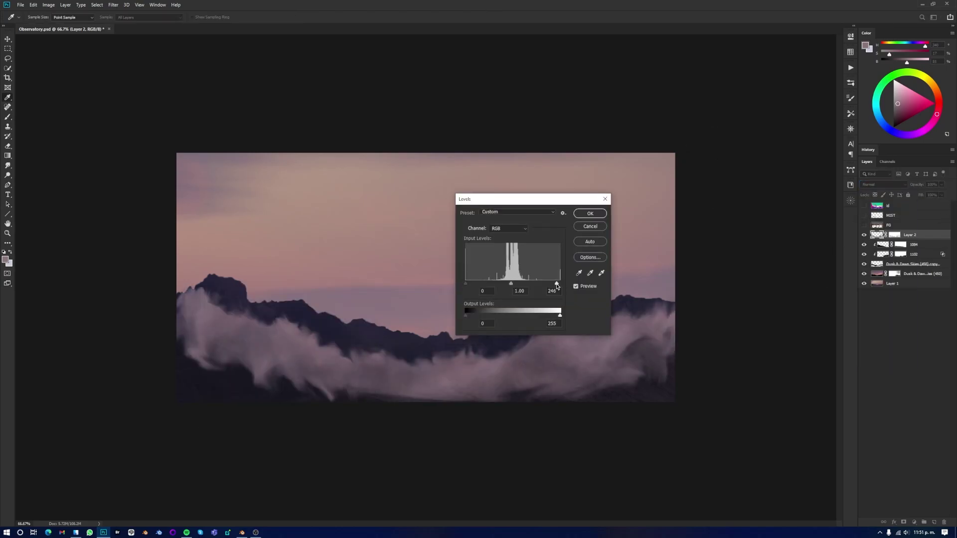
key("Return")
key("ctrl+u")
key("Return")
key("b")
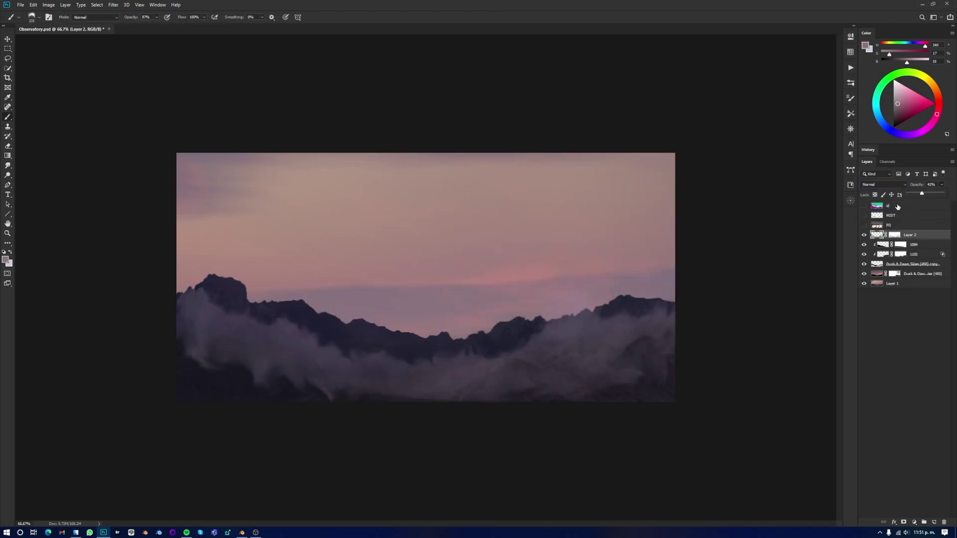
left_click(864, 224)
Step: Lower the fog layer's opacity to 12% and set a ~373 px eraser for its mask
key("ctrl+l")
key("Escape")
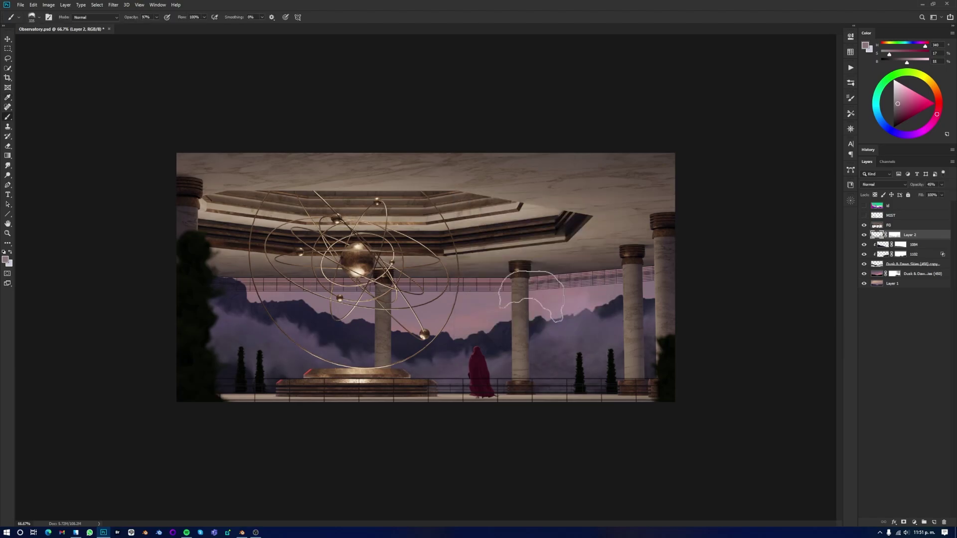
mouse_move(942, 184)
left_mouse_down()
mouse_move(921, 195)
mouse_move(930, 196)
left_mouse_up()
left_click(863, 225)
key("e")
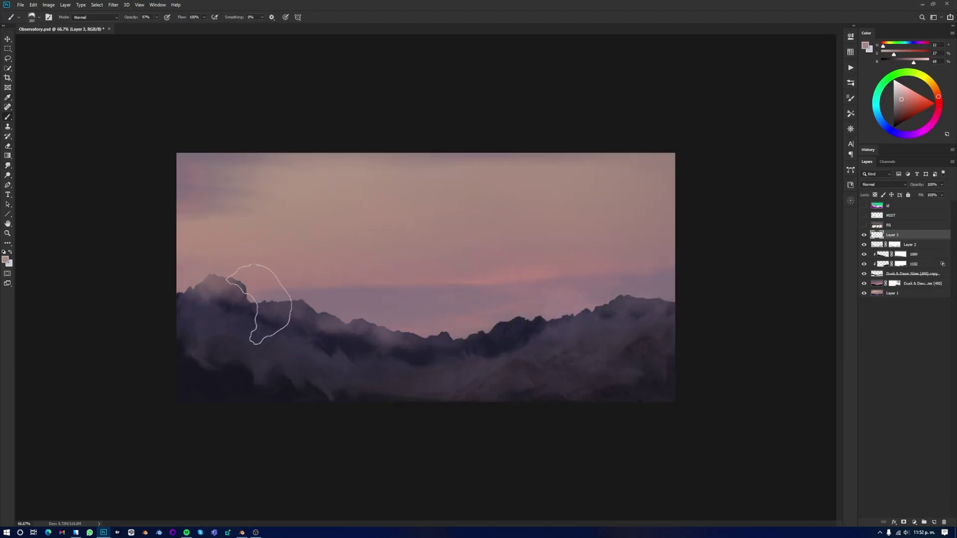
key("e")
right_click(572, 397)
key("Return")
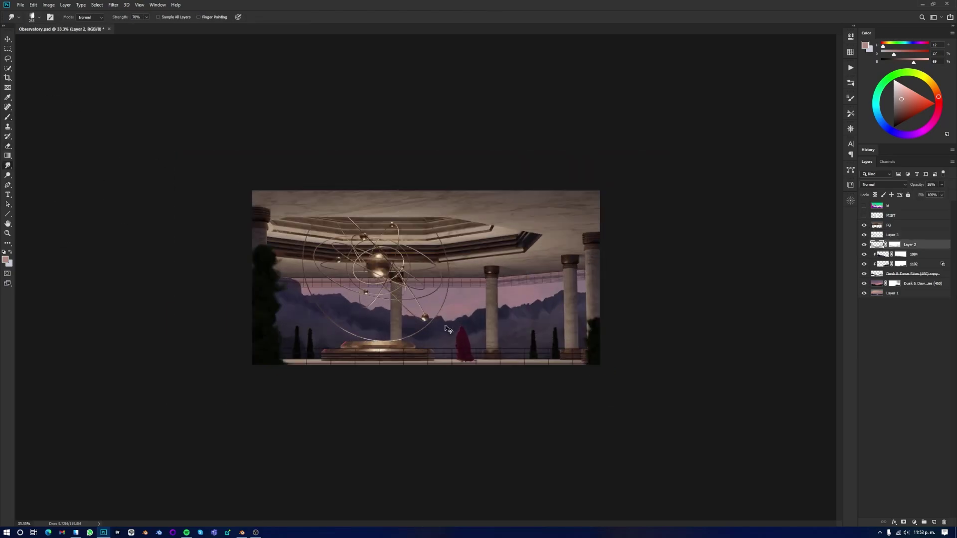
left_click(894, 237)
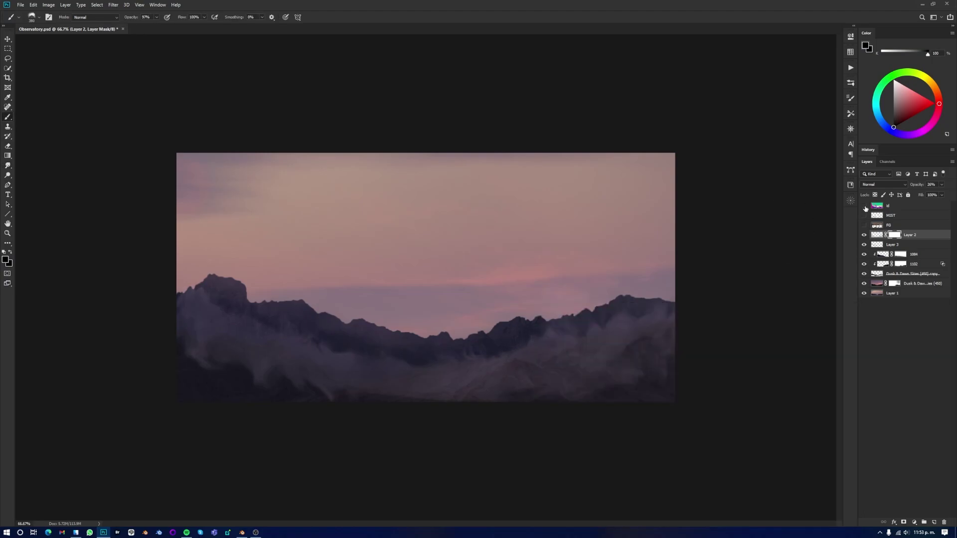
Step: Select regions from the colour ID map and lasso the lower mountain band to thin the fog on Layer 3
left_click(8, 70)
left_click(650, 331, "shift")
left_click(864, 205)
left_click(8, 118)
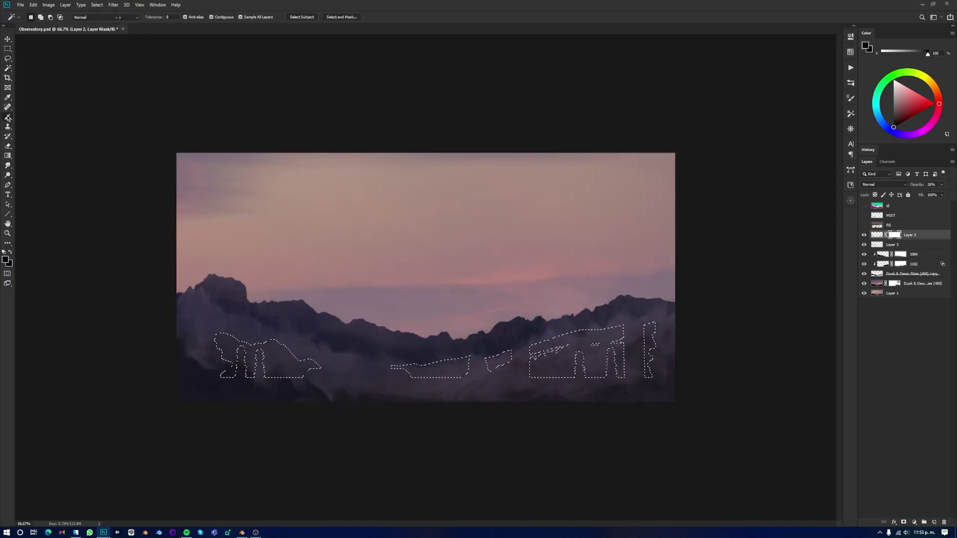
left_click_drag(324, 370, 704, 371, "shift")
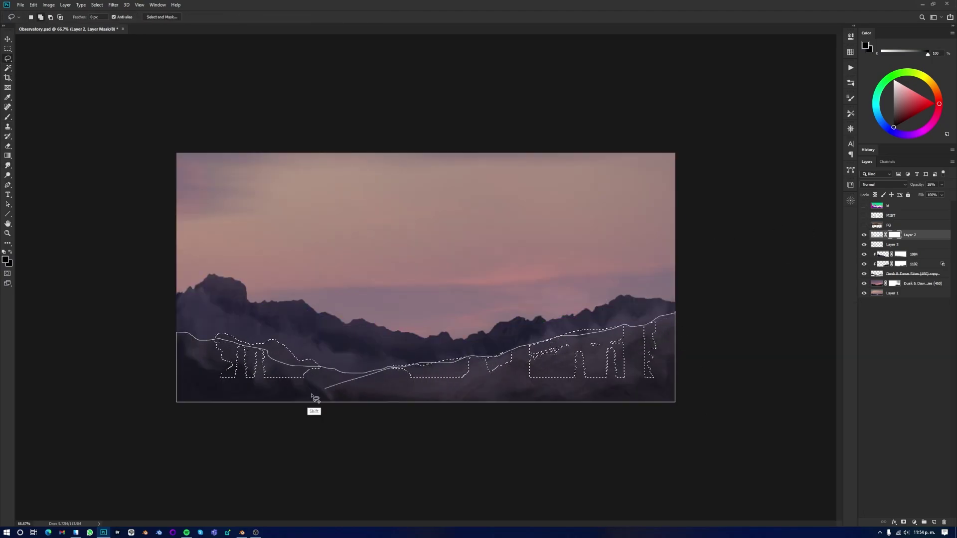
left_click_drag(314, 399, 319, 399, "shift")
key("ctrl+d")
left_click(892, 244)
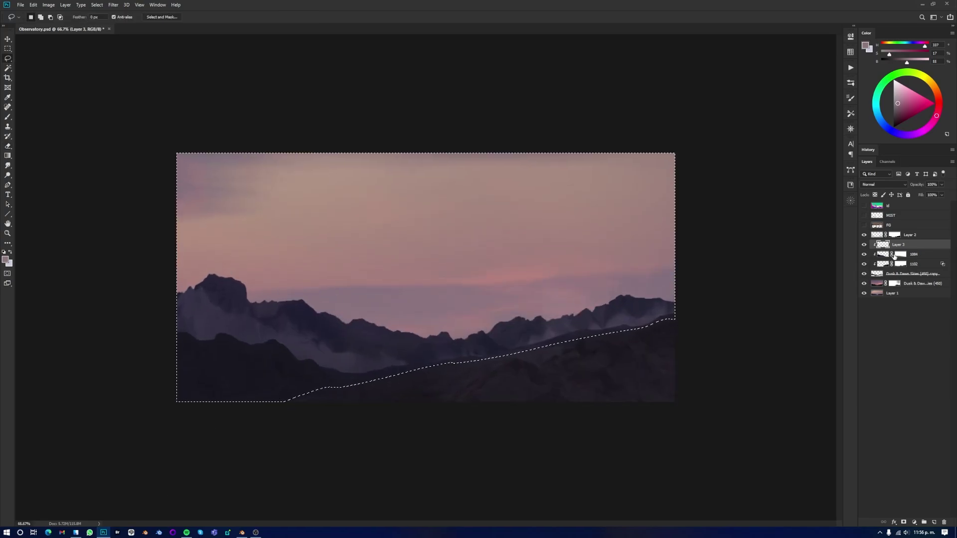
Step: On new Layer 4, paint mist and dark mountain shapes at the lower left with cloud brushes
key("ctrl+shift+alt+n")
key("b")
right_click(363, 278)
mouse_move(204, 394)
left_mouse_down()
mouse_move(299, 349)
mouse_move(308, 359)
left_mouse_up()
right_click(286, 303)
left_click(319, 379)
left_click_drag(234, 339, 341, 399)
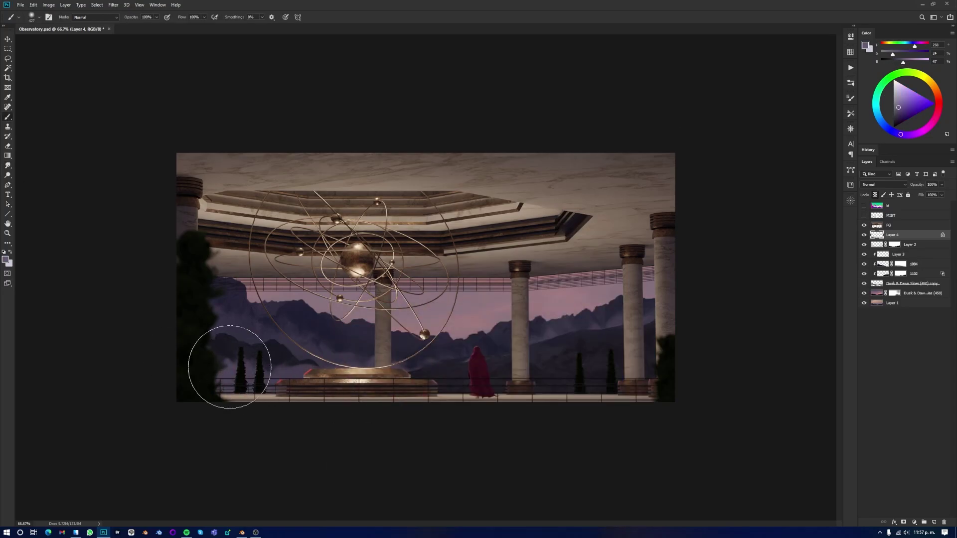
Step: On new Layer 5, paint white mist over the right-side mountains with a larger cloud brush
key("slash")
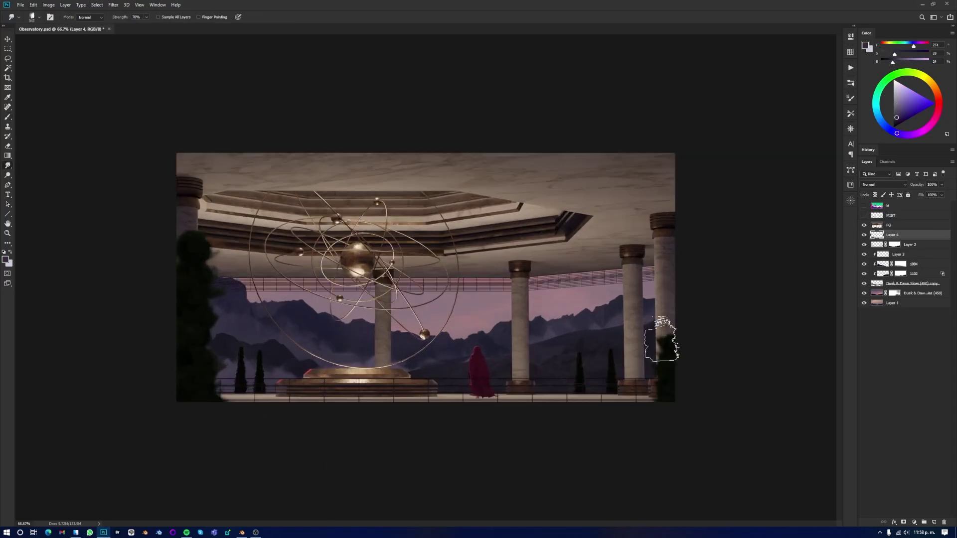
key("ctrl+shift+alt+n")
key("b")
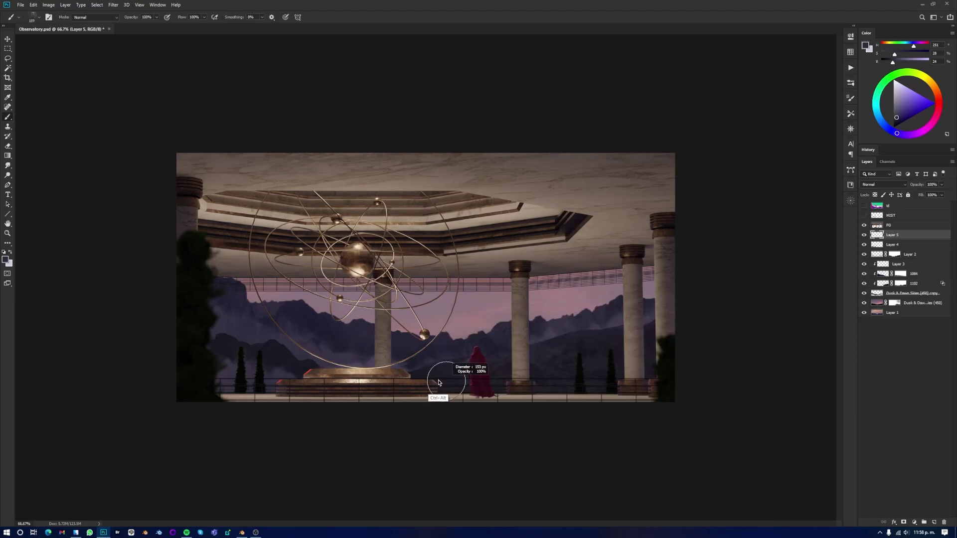
left_click_drag(439, 372, 650, 344)
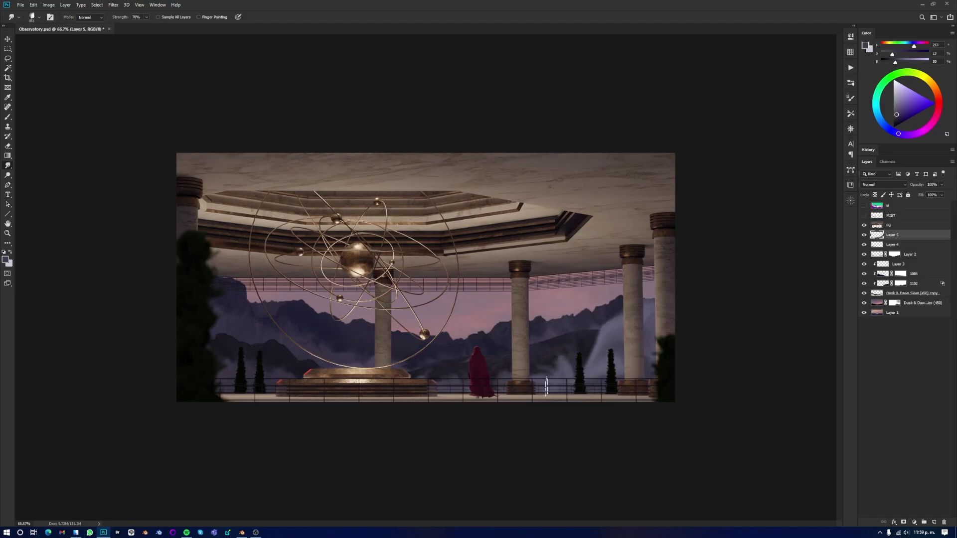
key("b")
right_click(438, 308)
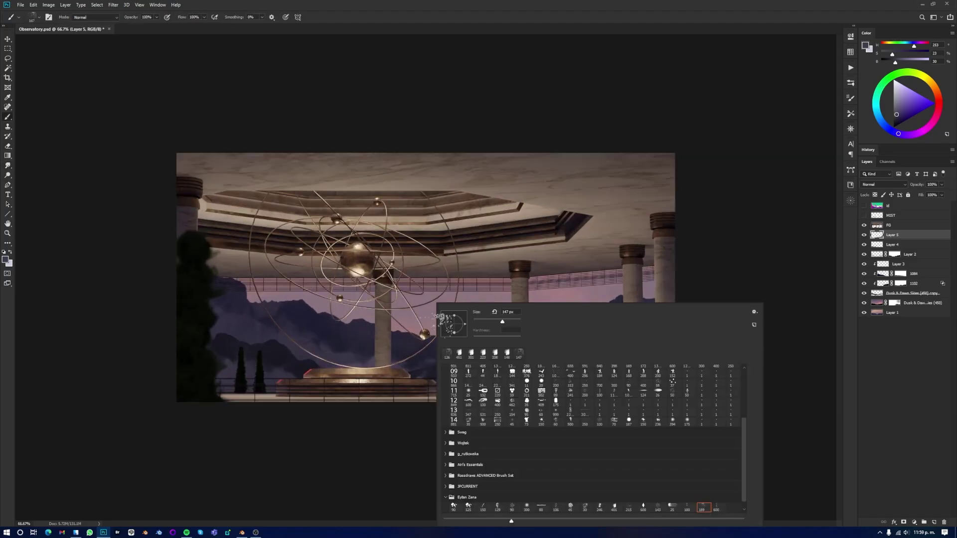
double_click(617, 373)
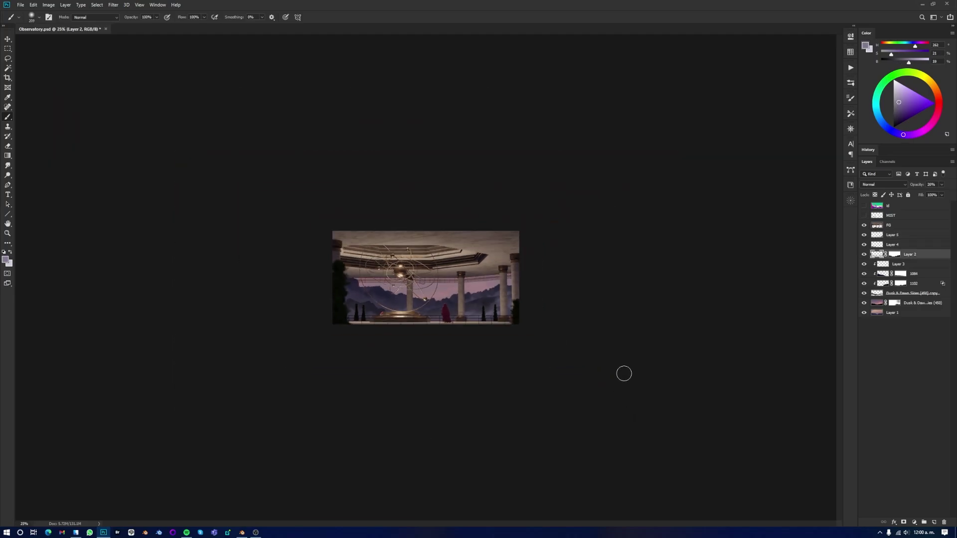
key("ctrl+1")
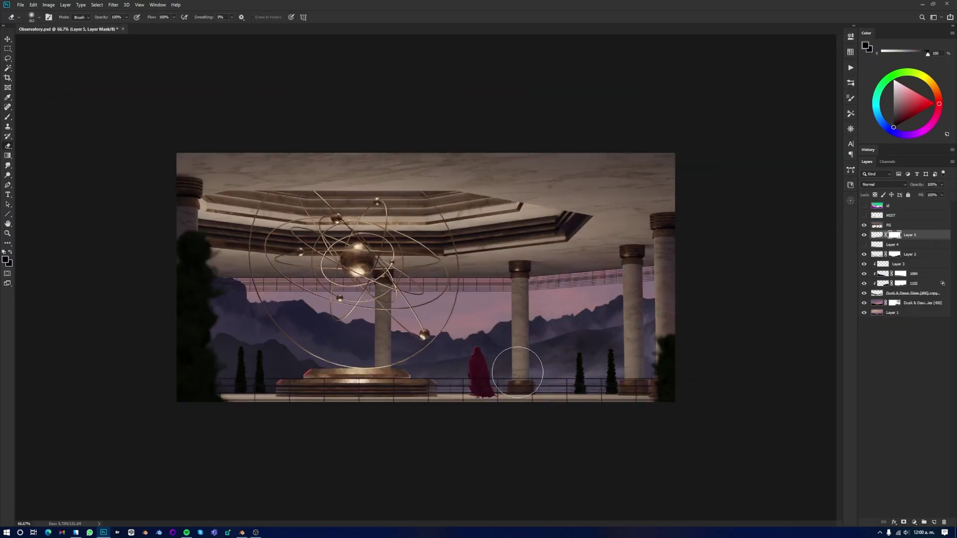
mouse_move(151, 13)
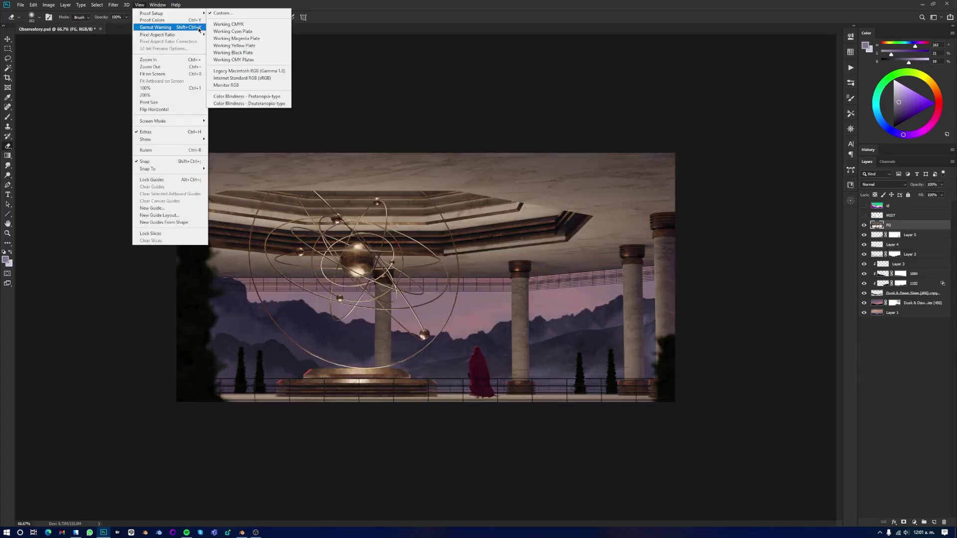
Step: Preview the scene with a custom greyscale proof and add a clipped Overlay Layer 6 with darker tones
left_click(229, 14)
left_click(562, 146)
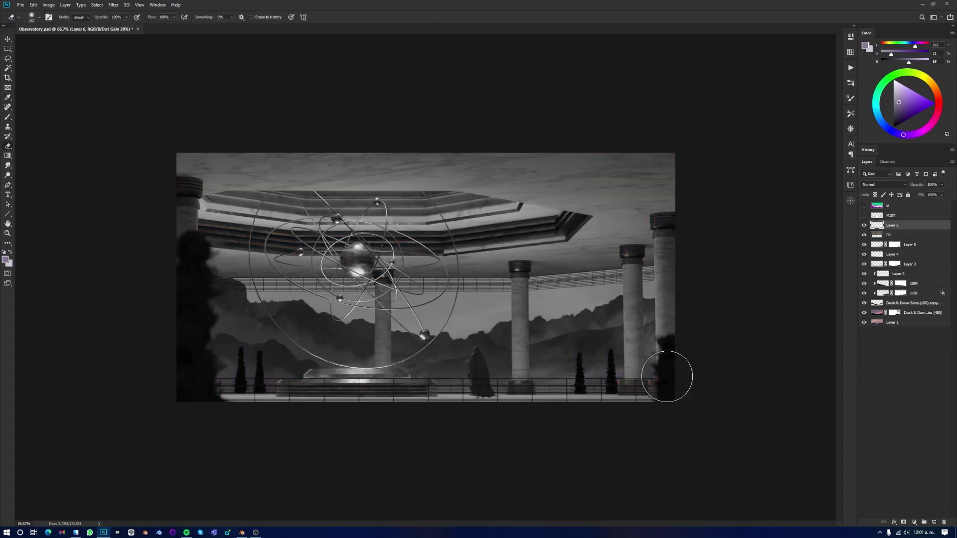
key("shift+alt+o")
key("ctrl+alt+g")
left_click_drag(181, 395, 585, 405)
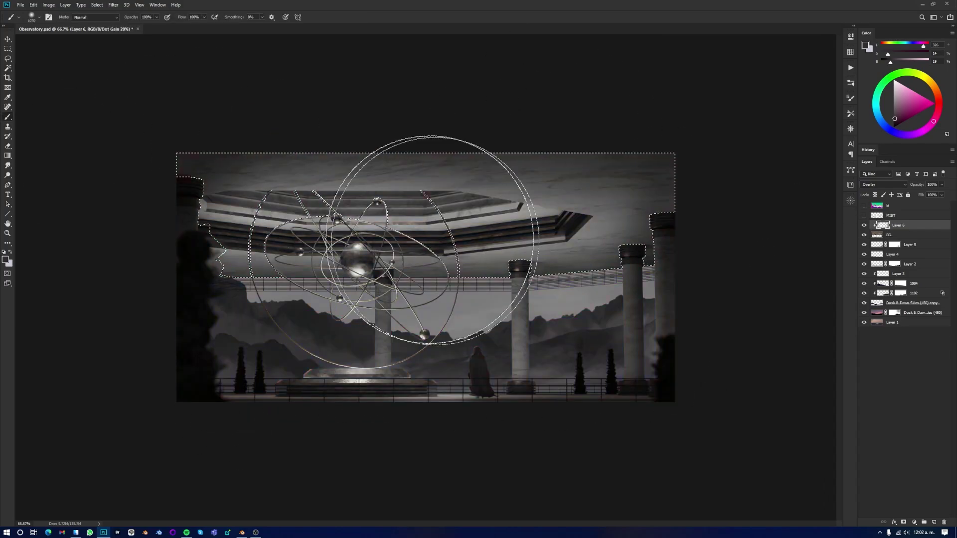
scroll(603, 251, "up", 1, "alt")
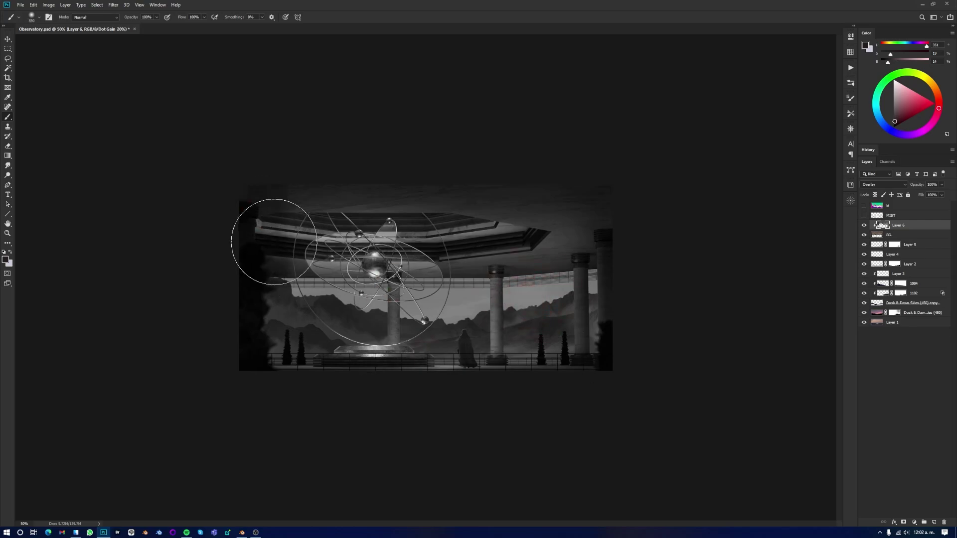
Step: Paint light grey on the overlay layer to brighten the central sphere and ceiling
key("ctrl+plus")
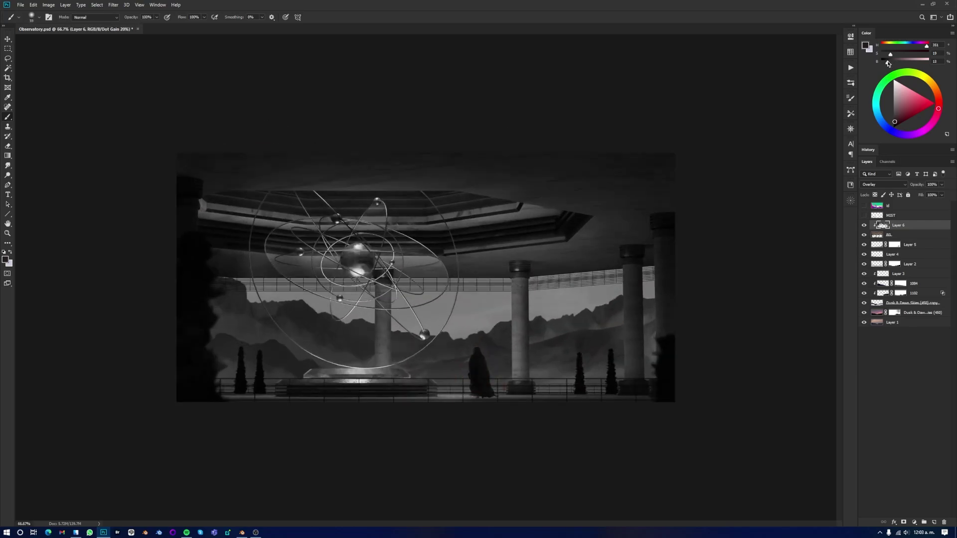
key("ctrl+minus")
key("x")
left_click_drag(379, 259, 349, 298)
mouse_move(348, 235)
left_mouse_down()
mouse_move(302, 253)
mouse_move(449, 239)
left_mouse_up()
key("b")
key("ctrl+d")
right_click_drag(391, 320, 401, 323, "alt")
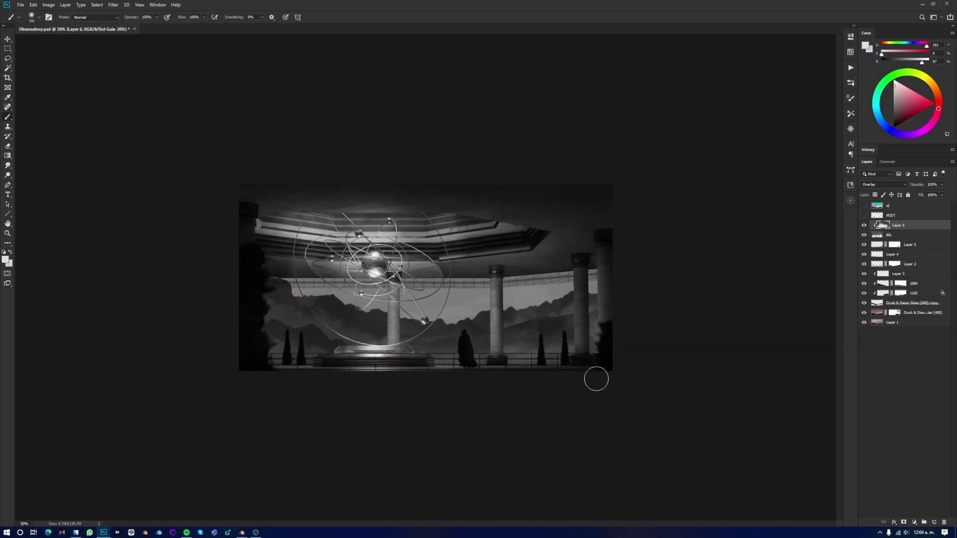
right_click_drag(452, 346, 454, 346, "alt")
key("ctrl+minus")
Step: Add a Screen-blended Layer 7 filled with pink at 58% opacity
key("b")
left_click(545, 218, "alt")
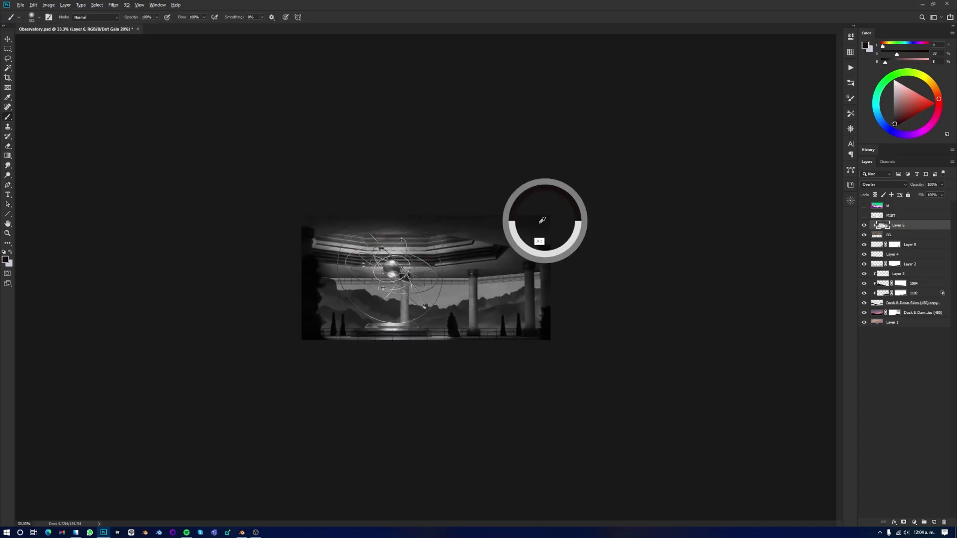
left_click(897, 244)
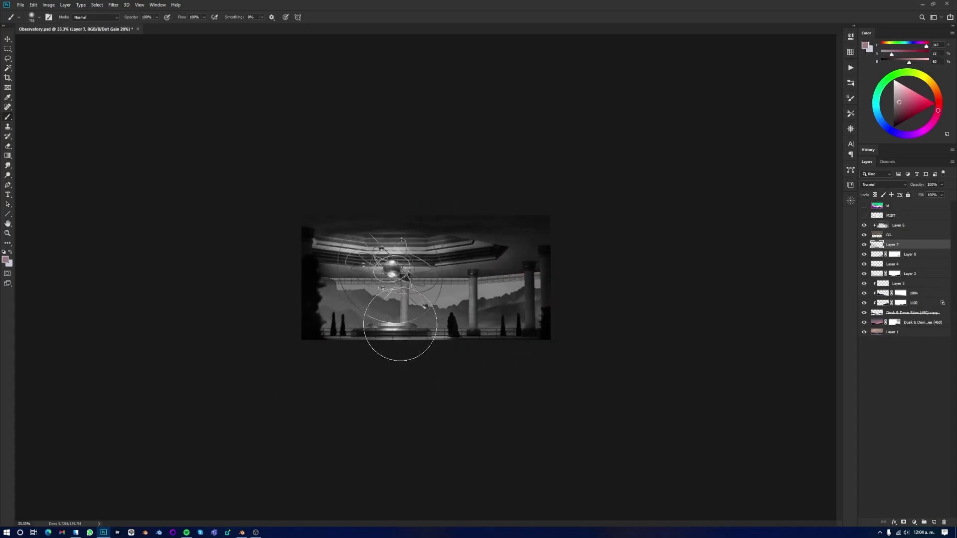
key("ctrl+shift+alt+n")
key("e")
right_click(371, 304)
key("Escape")
key("b")
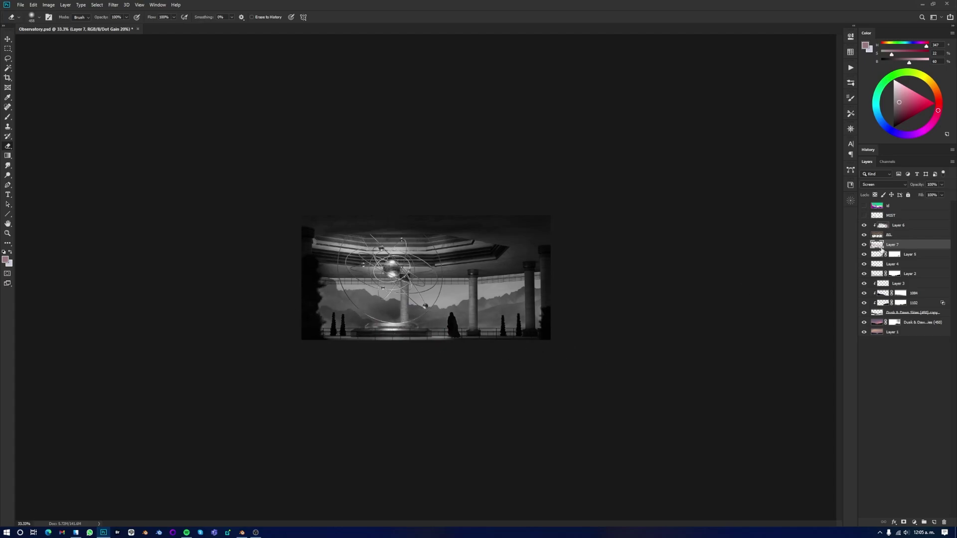
key("alt+BackSpace")
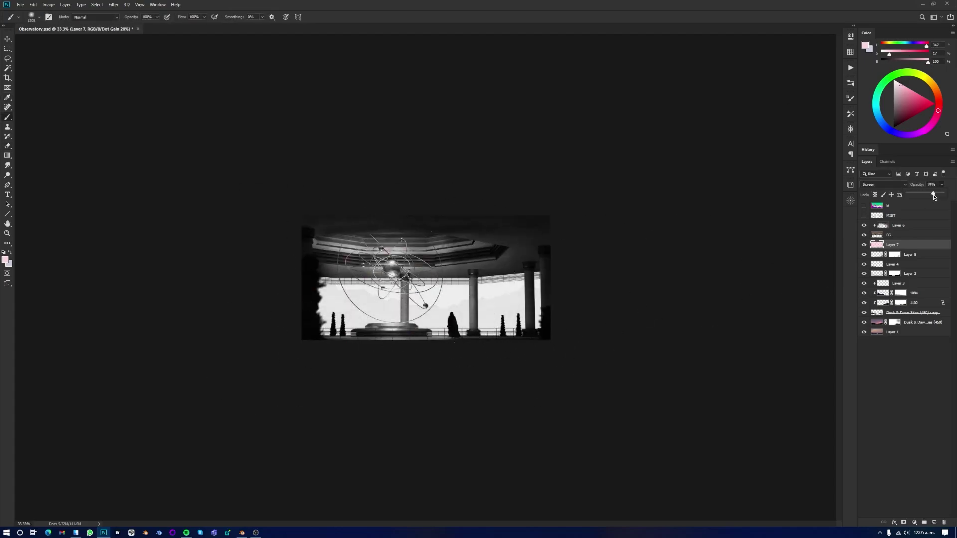
key("e")
left_click_drag(580, 316, 459, 354)
Step: Paint a white glow over the sphere on Layer 9, set to Screen at 11%
key("ctrl+equal")
key("ctrl+shift+alt+n")
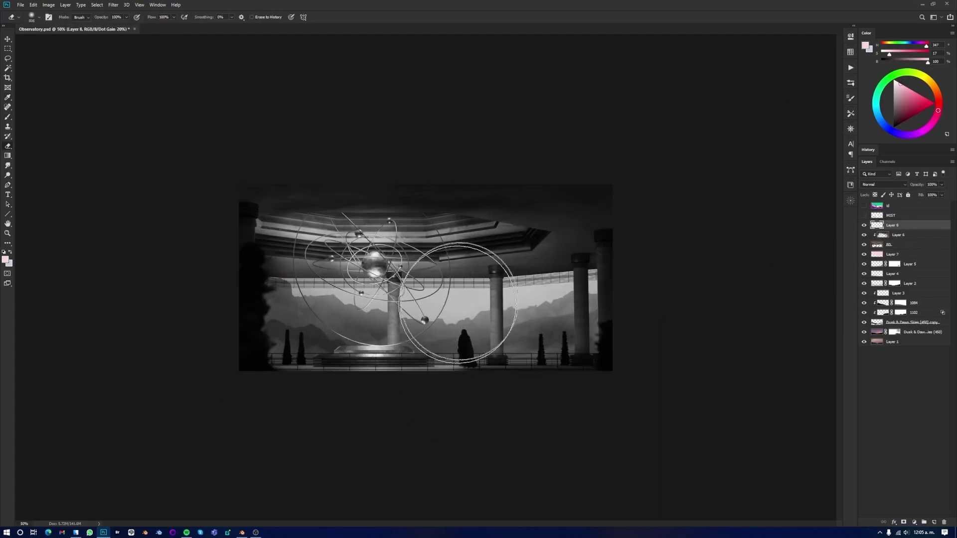
key("b")
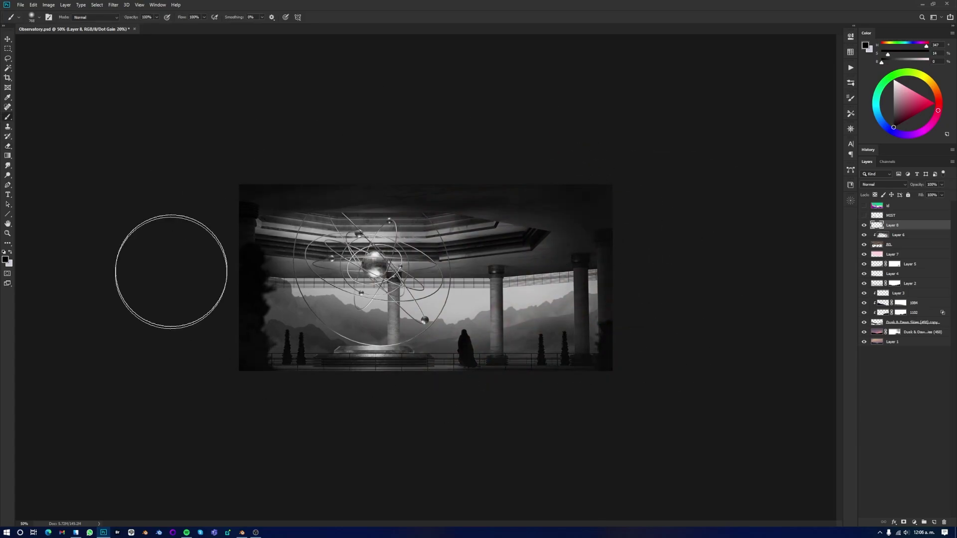
key("ctrl+shift+alt+n")
key("ctrl+equal")
key("x")
left_click_drag(397, 247, 353, 161)
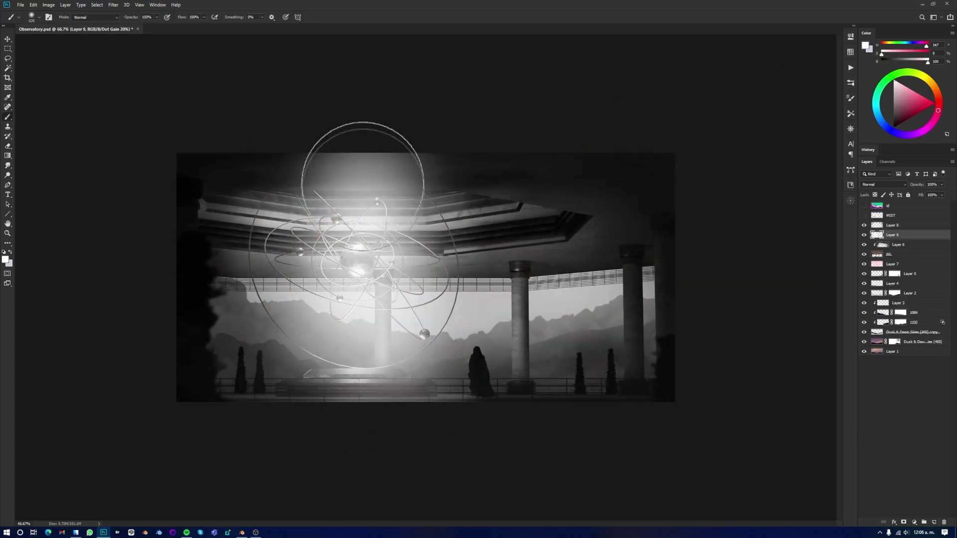
left_click(941, 185)
left_click_drag(942, 193, 912, 199)
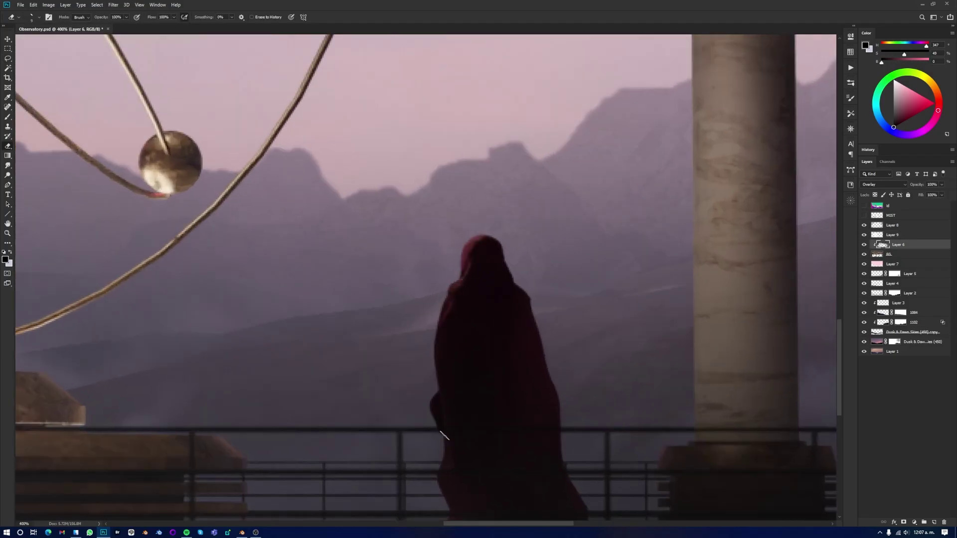
Step: Lower the figure's overlay Layer 6 to 76%, toggle Layers 2, 4, 5, and select MIST
left_click_drag(443, 435, 418, 357)
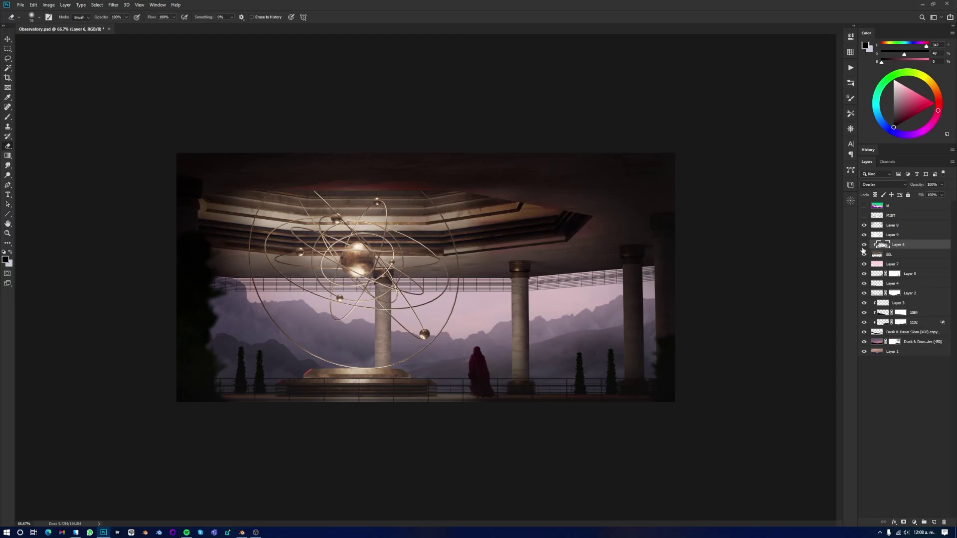
left_click_drag(941, 184, 935, 196)
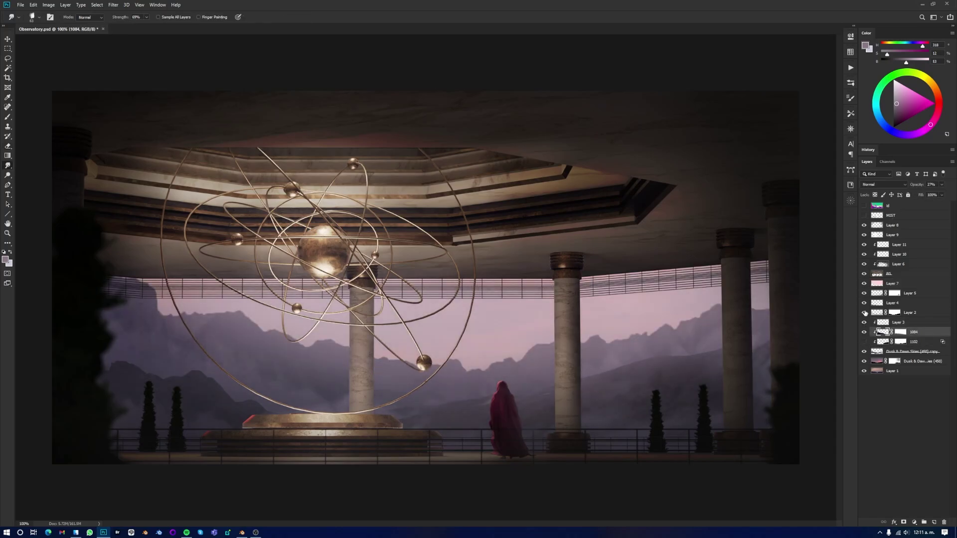
left_click(864, 312)
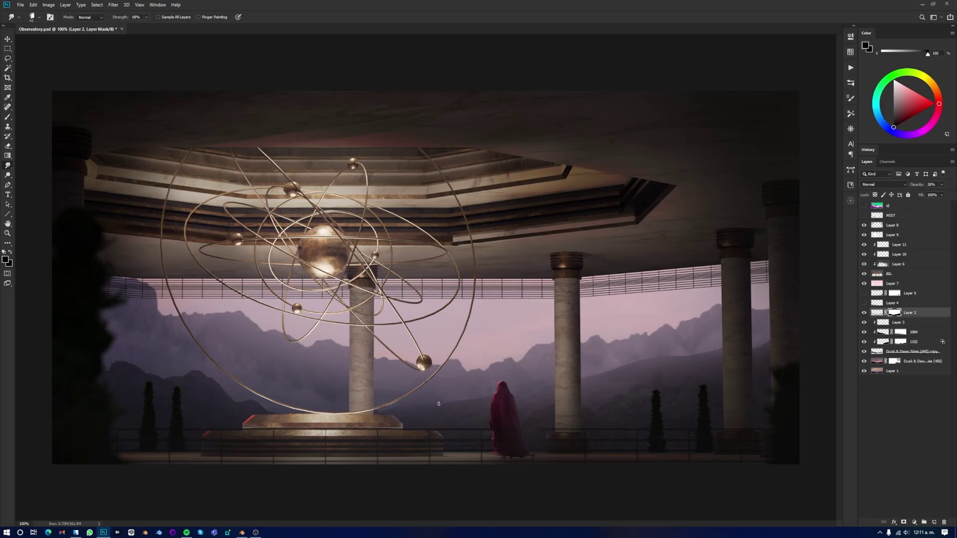
left_click_drag(863, 293, 863, 342)
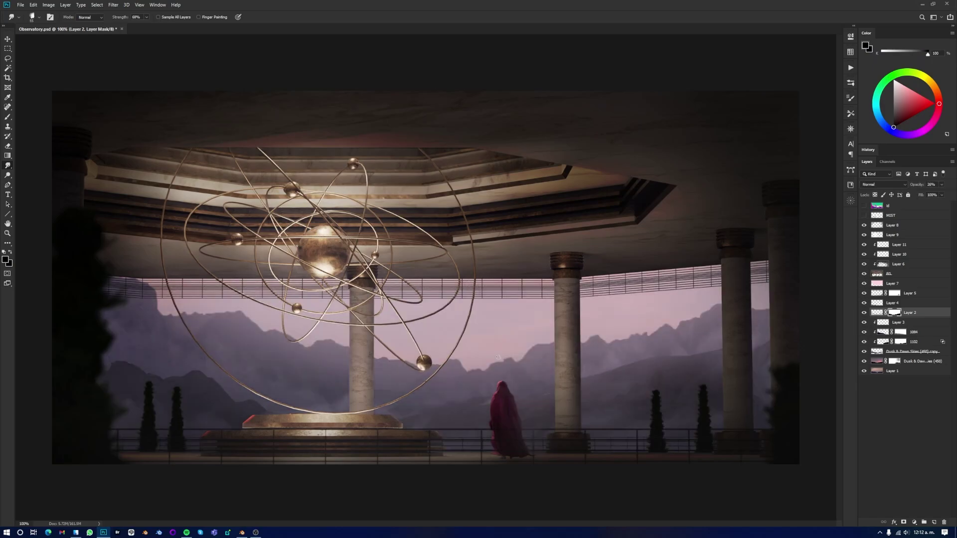
key("ctrl+minus")
left_click(892, 215)
Step: Brush soft light rays on Layer 12 and blend it in Screen mode
key("shift+alt+s")
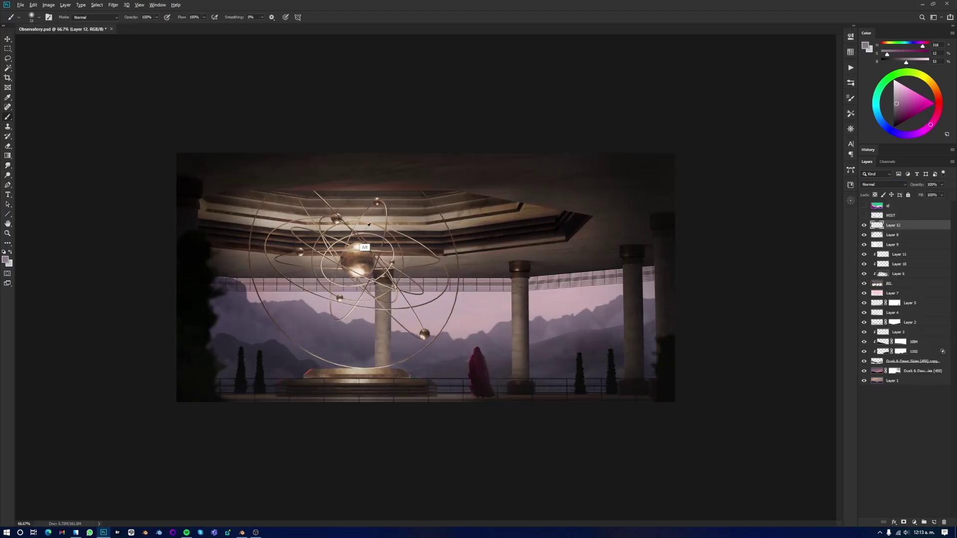
right_click(354, 244)
left_click(883, 185)
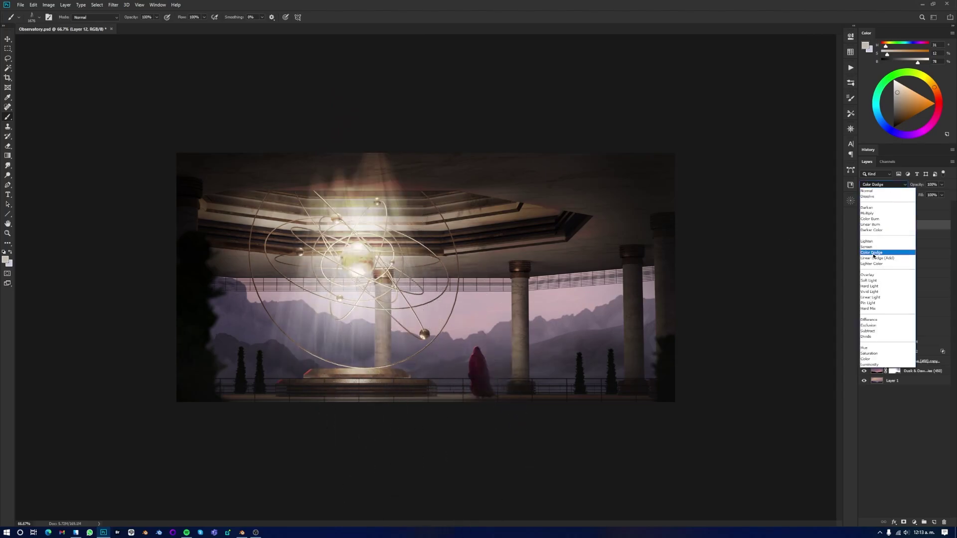
left_click(867, 246)
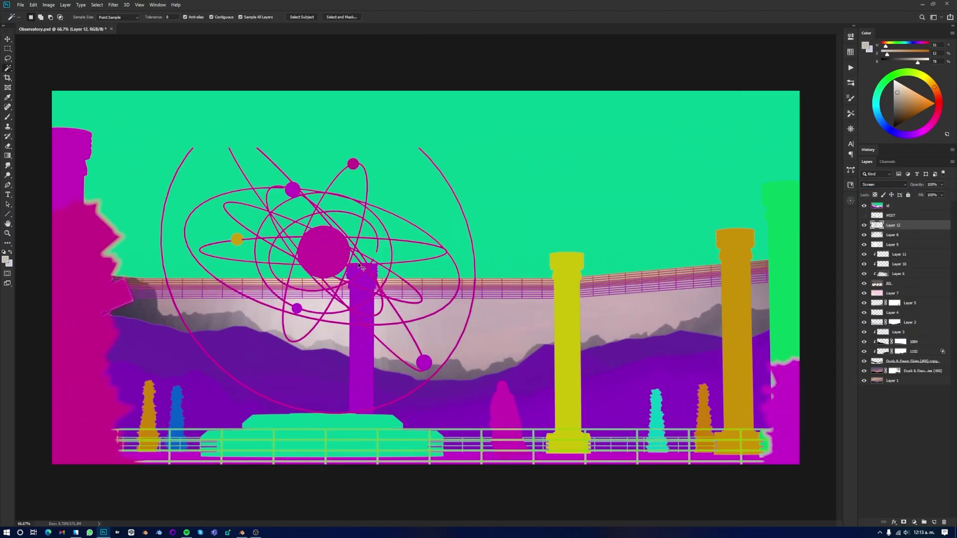
scroll(362, 268, "up", 5, "alt")
scroll(363, 267, "down", 3)
scroll(461, 281, "up", 2, "alt")
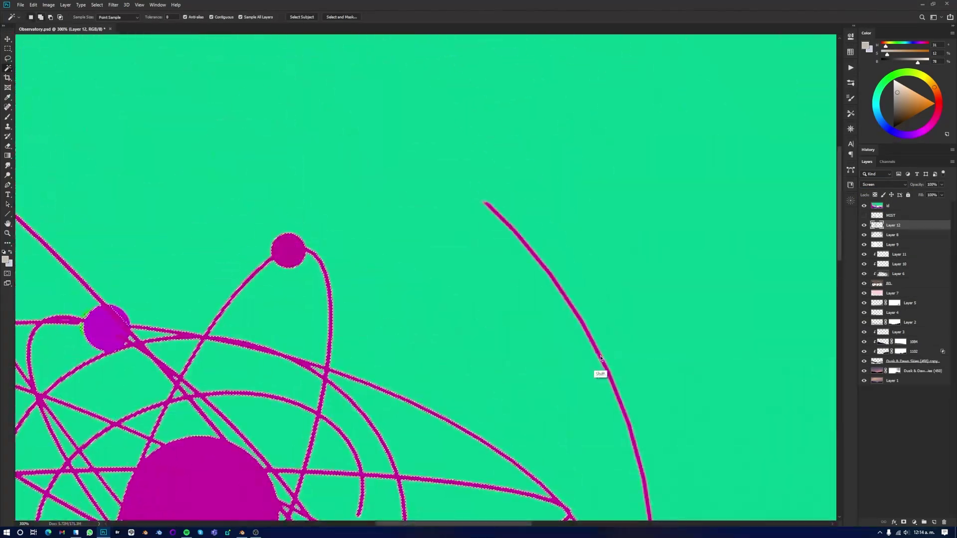
key("ctrl+0")
Step: Hide the colour-ID pass and mask the rays with the armillary selection
left_click(863, 206)
left_click(903, 521)
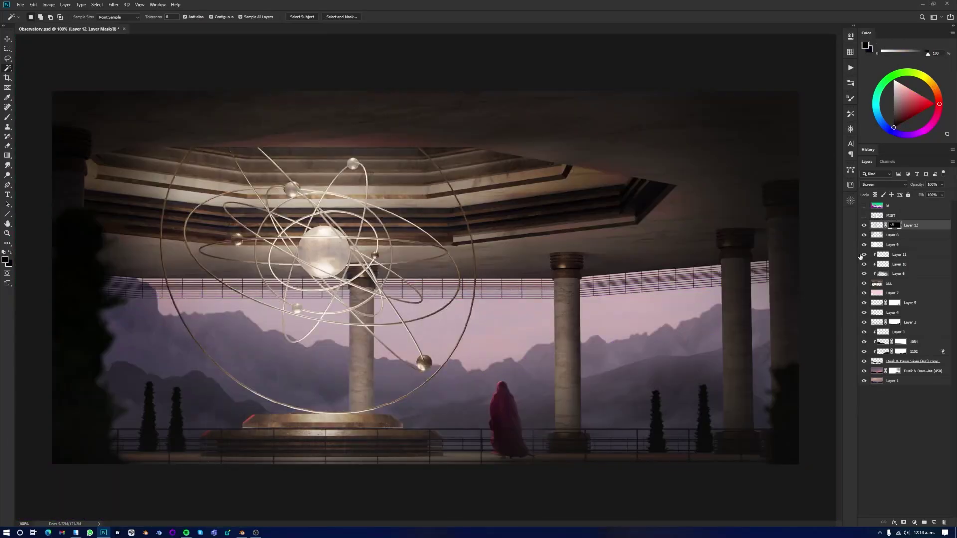
key("b")
right_click(415, 386)
key("Escape")
scroll(415, 299, "down", 3, "alt")
scroll(299, 224, "up", 5, "alt")
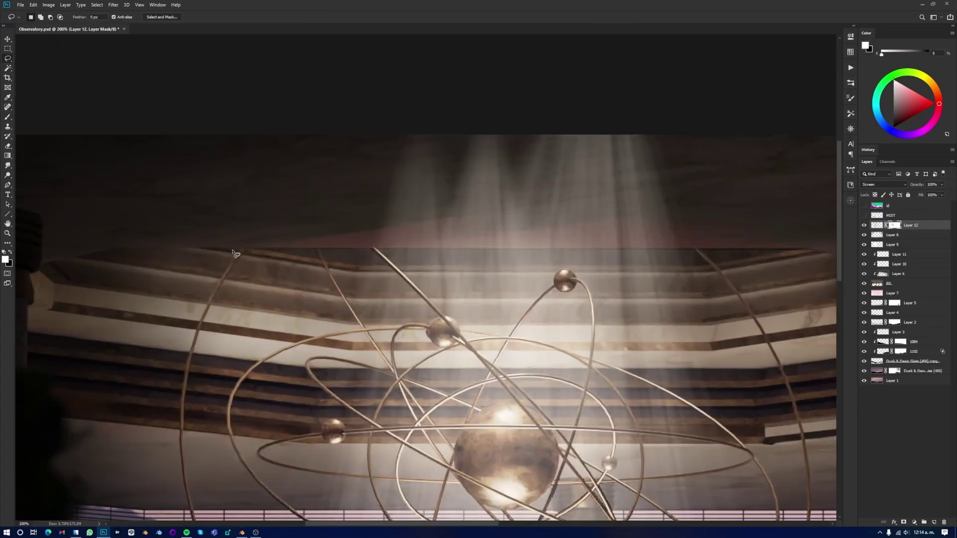
Step: Refine the ray mask around the ceiling with the Lasso and brush
key("l")
left_click_drag(101, 249, 74, 219, "alt")
key("b")
scroll(415, 277, "down", 3, "alt")
scroll(415, 277, "up", 1, "alt")
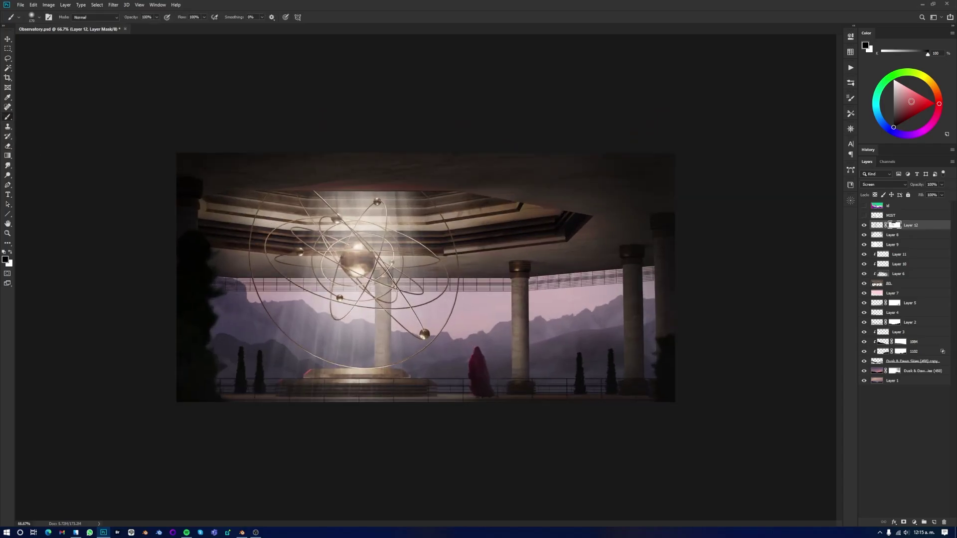
left_click(892, 235)
left_click(352, 384, "alt")
Step: Create Color Dodge Layer 13 and brighten the central sphere's glow with orange
key("ctrl+shift+alt+n")
left_click(883, 185)
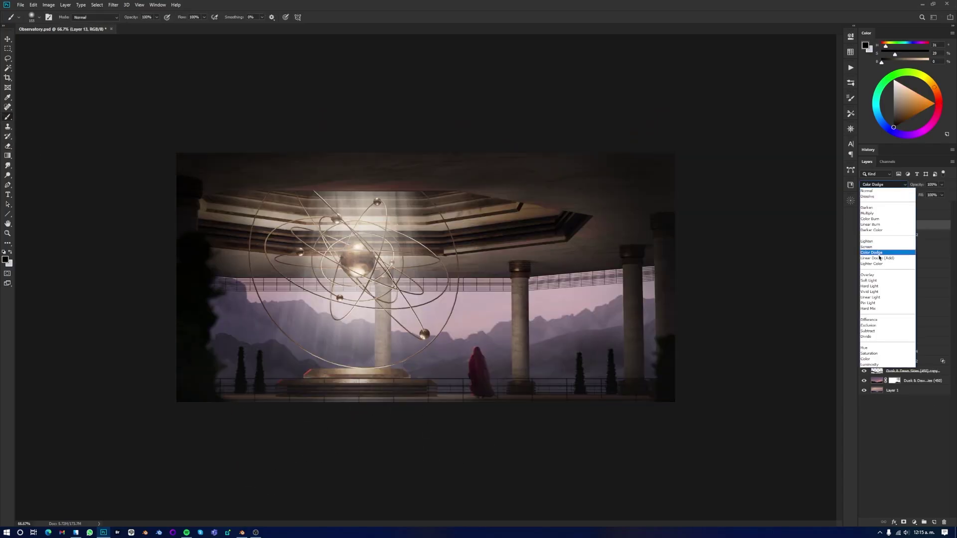
left_click(877, 264)
key("ctrl+plus")
right_click_drag(248, 423, 234, 423, "alt")
left_click(324, 232)
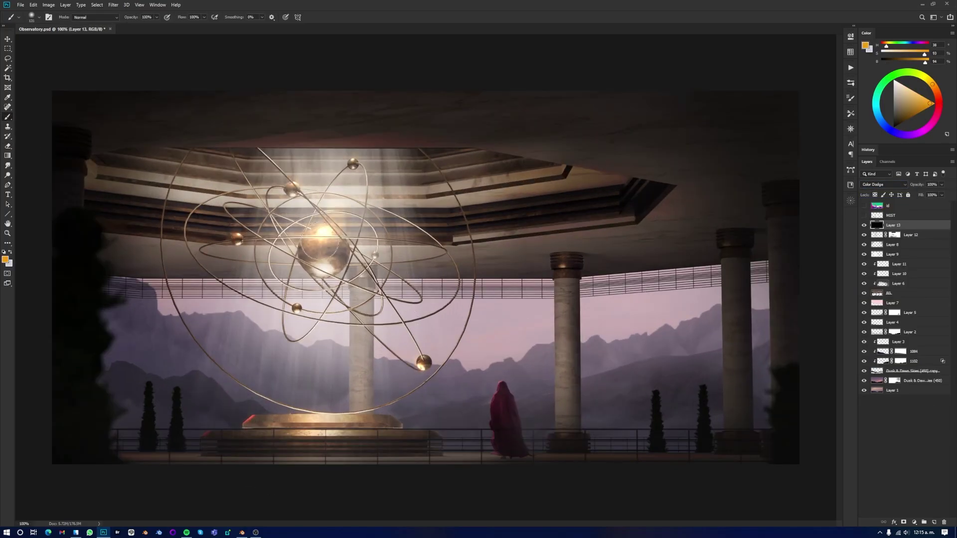
Step: Scatter pale yellow sparkles around the armillary on Layer 13
left_click(490, 388, "alt")
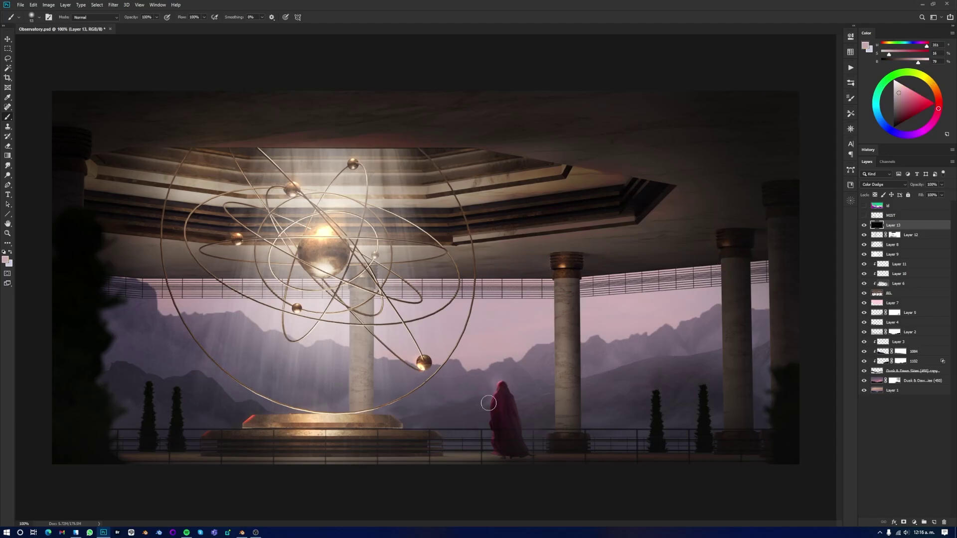
key("ctrl+minus")
key("ctrl+plus")
right_click(399, 304)
left_click(356, 235, "alt")
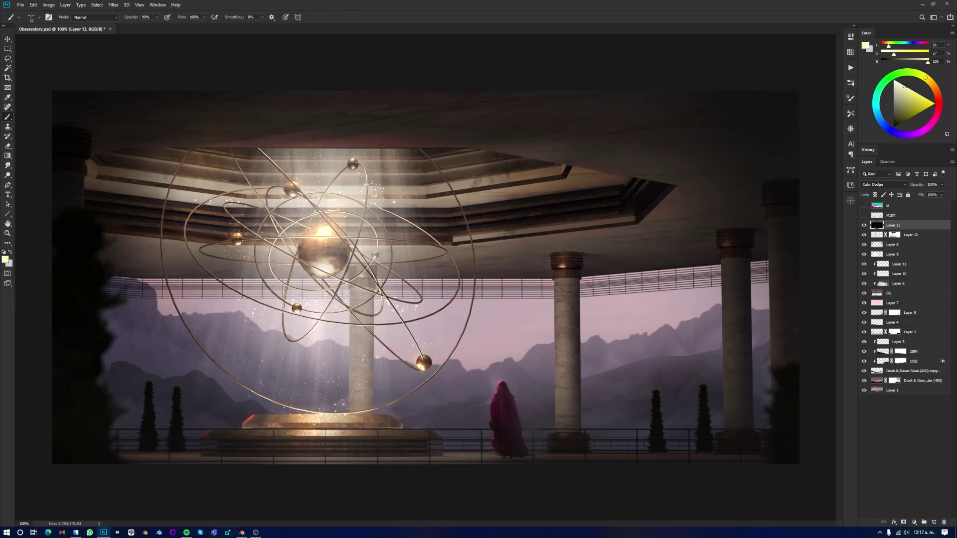
key("ctrl+minus")
key("ctrl+minus")
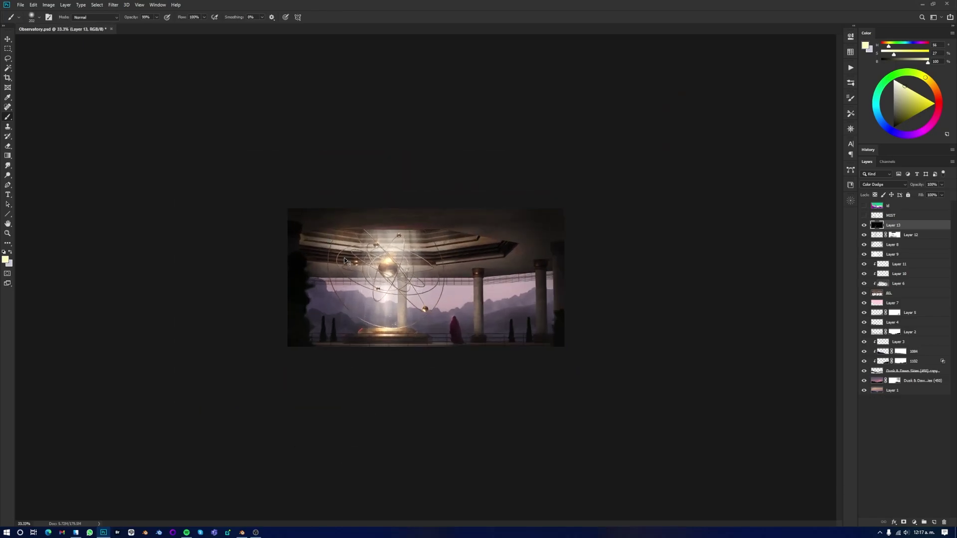
key("ctrl+plus")
key("ctrl+plus")
key("ctrl+minus")
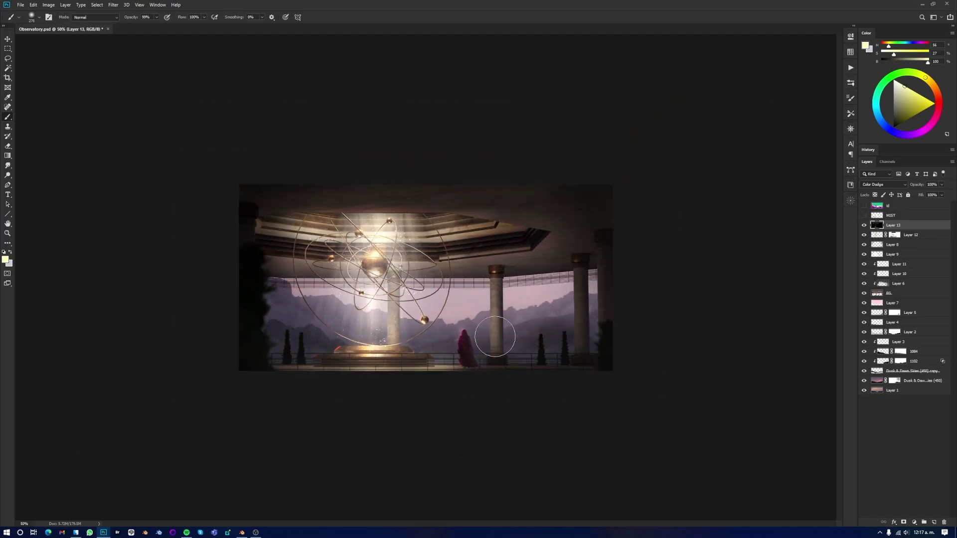
key("ctrl+minus")
Step: Add a Color Balance adjustment layer above Layer 7
left_click(892, 302)
left_click(914, 522)
left_click(917, 457)
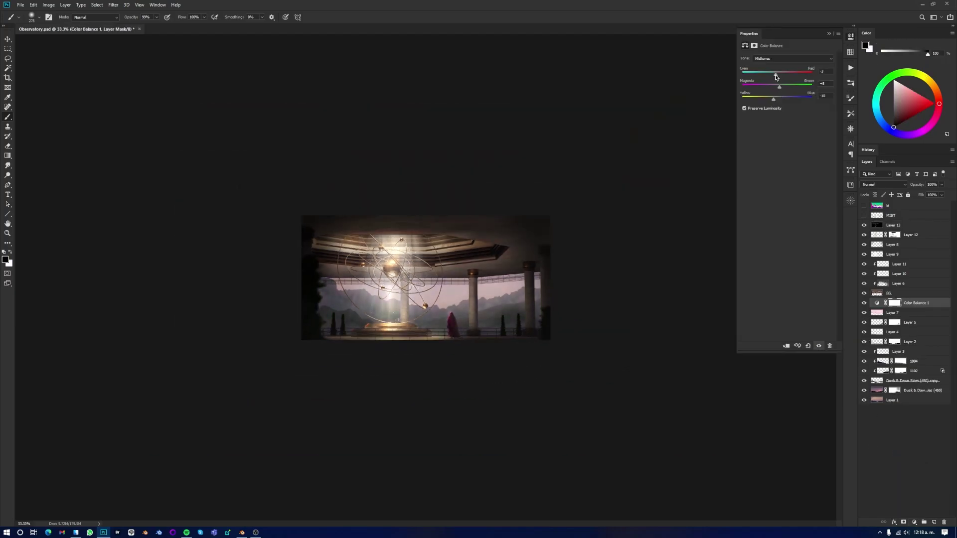
Step: Add a Color Lookup adjustment layer loaded with the Azure LUT
left_click(829, 33)
key("ctrl+plus")
left_click(913, 521)
left_click(917, 491)
left_click(799, 58)
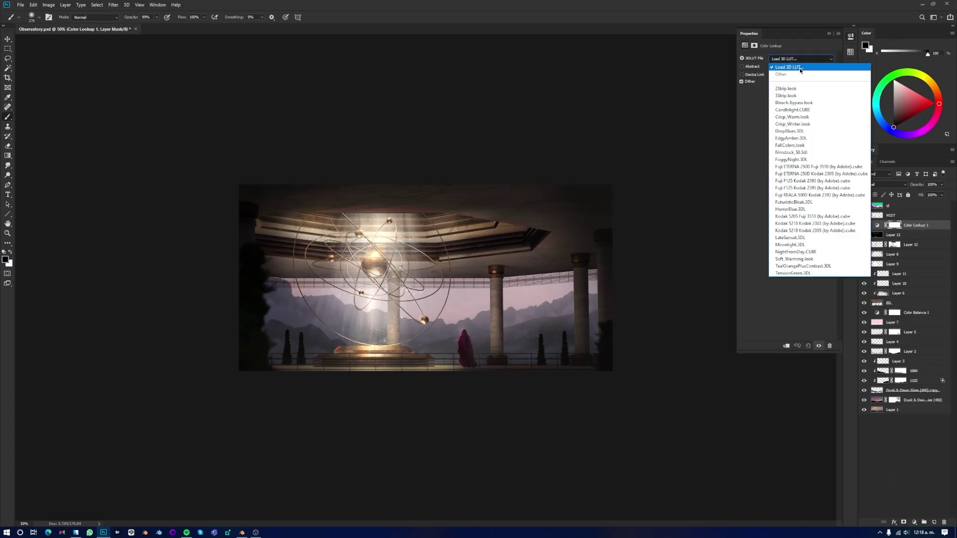
left_click(635, 102)
double_click(698, 144)
double_click(698, 120)
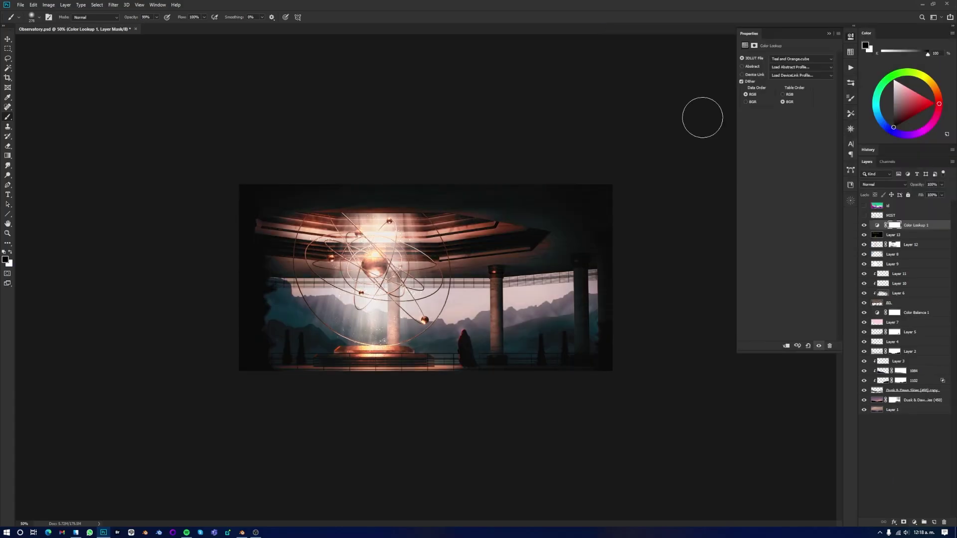
Step: Swap in other LUT files on the first lookup and compare it on and off
left_click(834, 60)
left_click(797, 66)
left_click(698, 120)
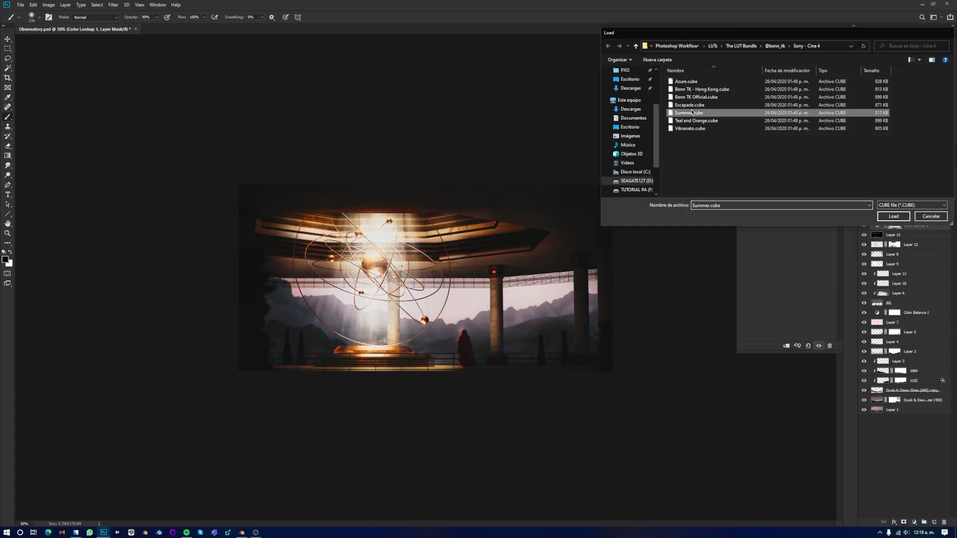
double_click(697, 122)
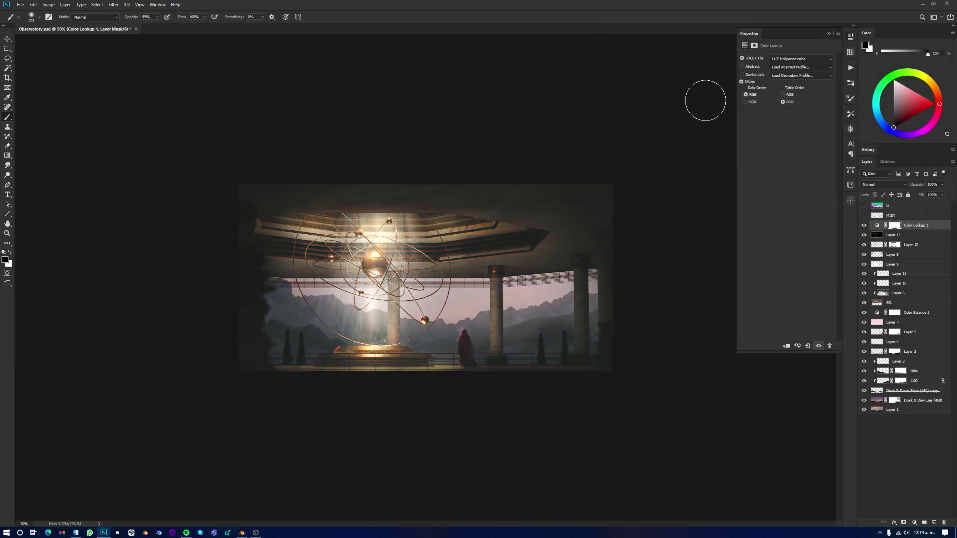
left_click(810, 63)
left_click(797, 70)
double_click(726, 122)
double_click(726, 149)
left_click(864, 225)
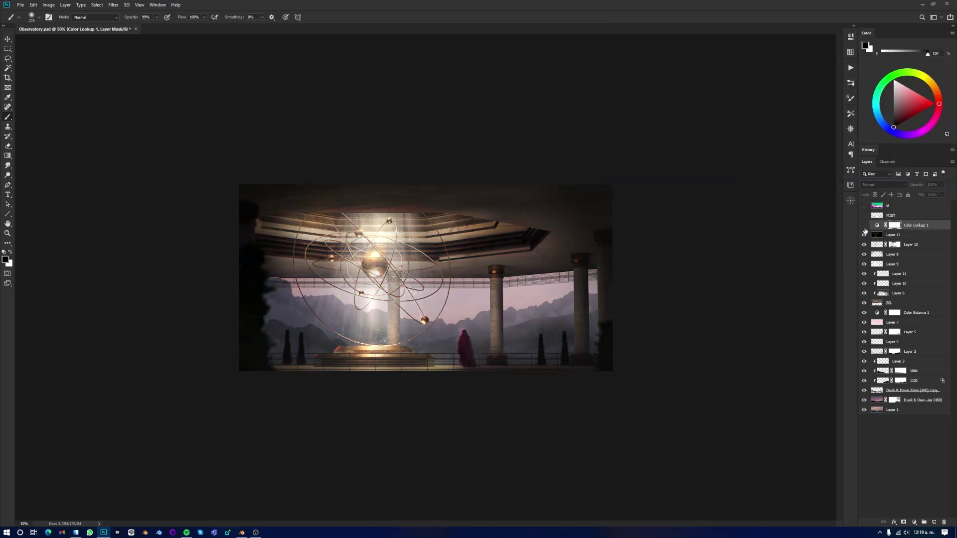
left_click(914, 522)
Step: Add a second Color Lookup with Teal and Orange.cube, Color blend at 40% Fill
left_click(920, 476)
left_click(830, 59)
left_click(798, 65)
double_click(698, 87)
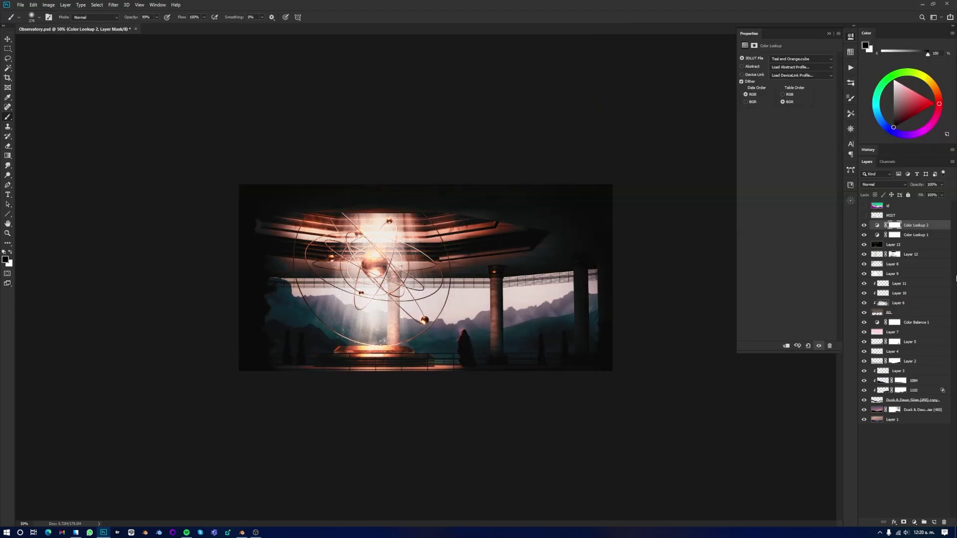
left_click_drag(942, 195, 937, 204)
left_click(882, 185)
left_click(882, 355)
left_click(863, 225)
Step: Add a third Color Lookup, previewing the Fuji ETERNA film LUT and others
left_click(913, 522)
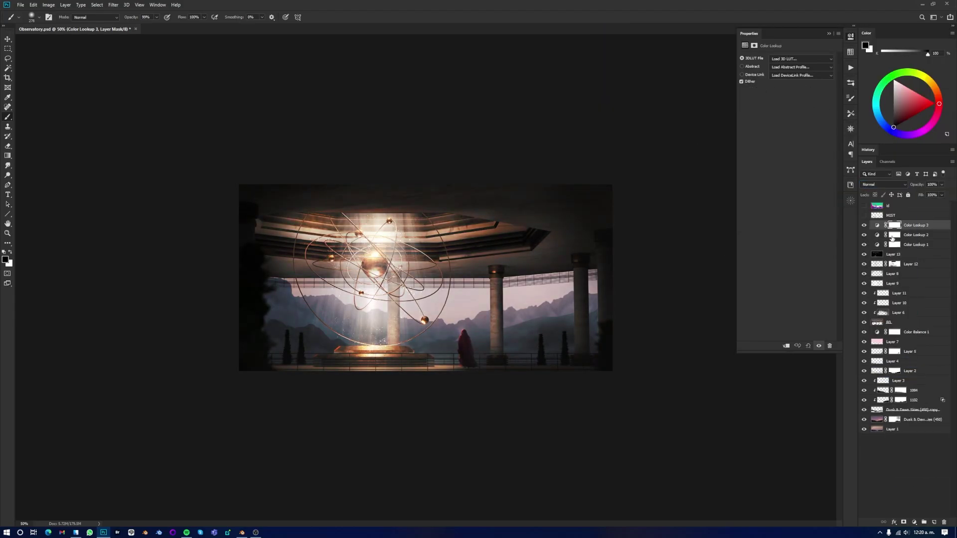
left_click(920, 476)
left_click(830, 59)
left_click(796, 91)
key("Up")
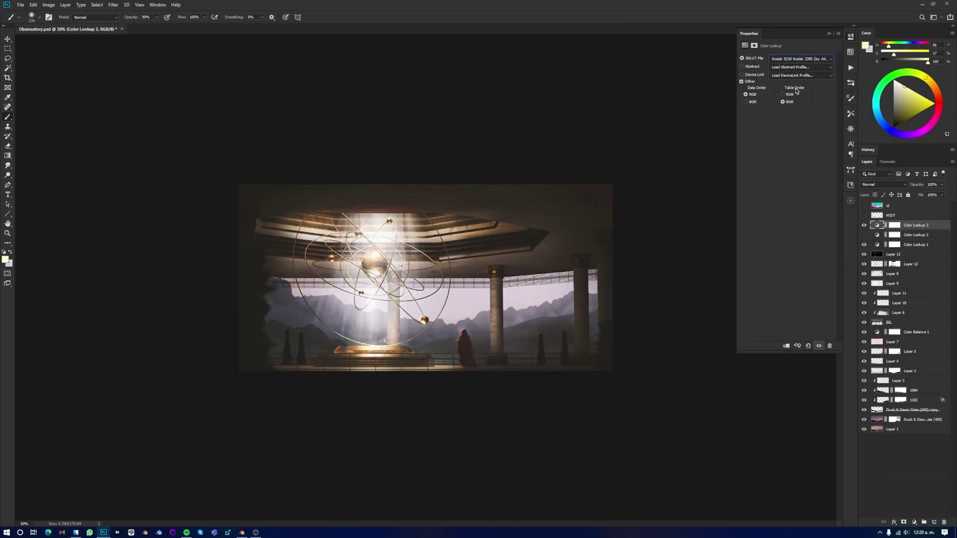
key("Up")
key("Up")
key("Up")
key("Up")
key("Up")
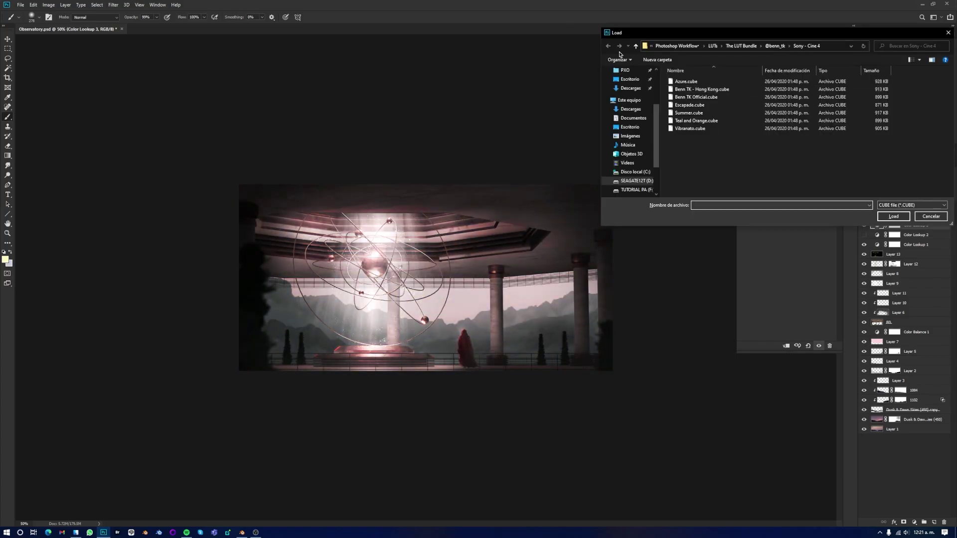
key("Return")
Step: Select the third Color Lookup and lower its opacity to 38%
left_click(894, 244)
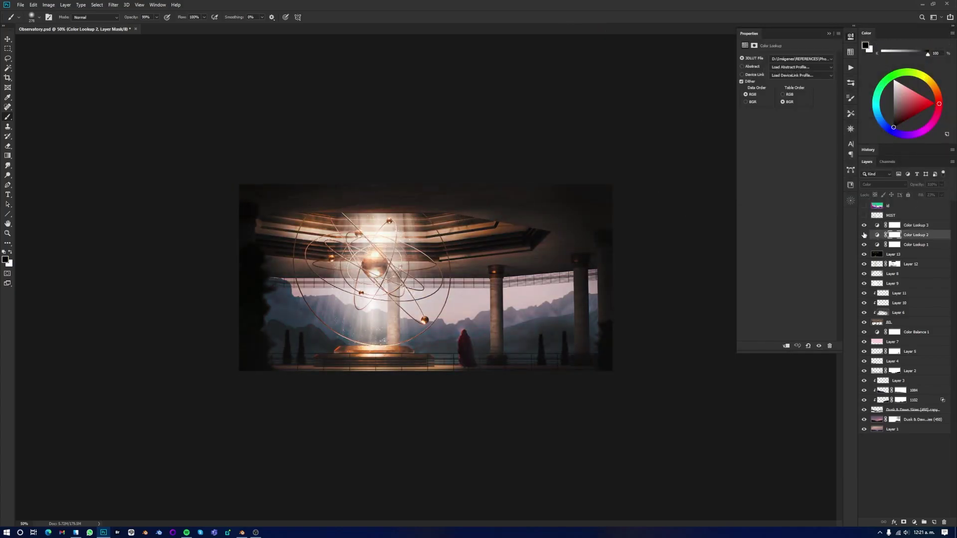
left_click(863, 245)
left_click(868, 226)
left_click_drag(941, 184, 930, 197)
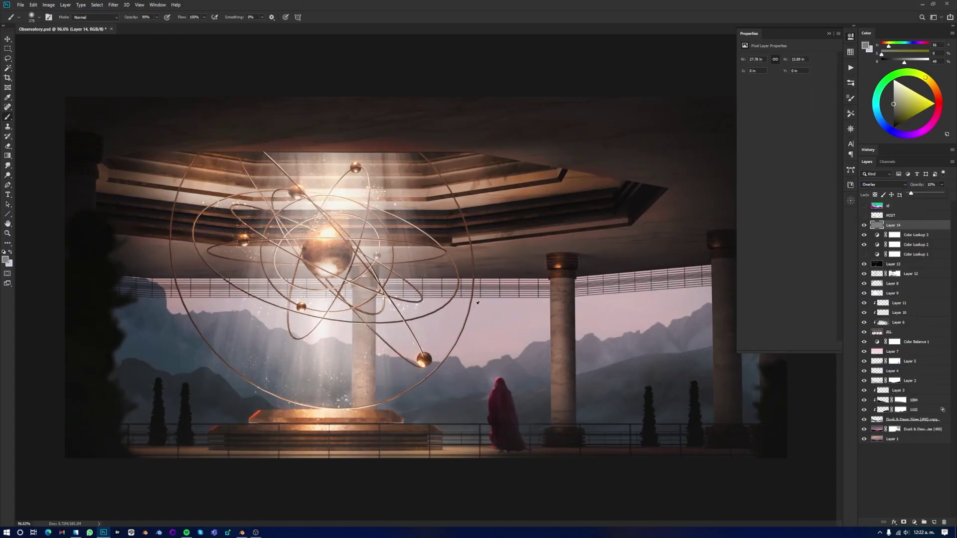
Step: Add a new layer with default black and white colours and a roughly 271 px brush
key("ctrl+minus")
key("ctrl+shift+alt+n")
key("d")
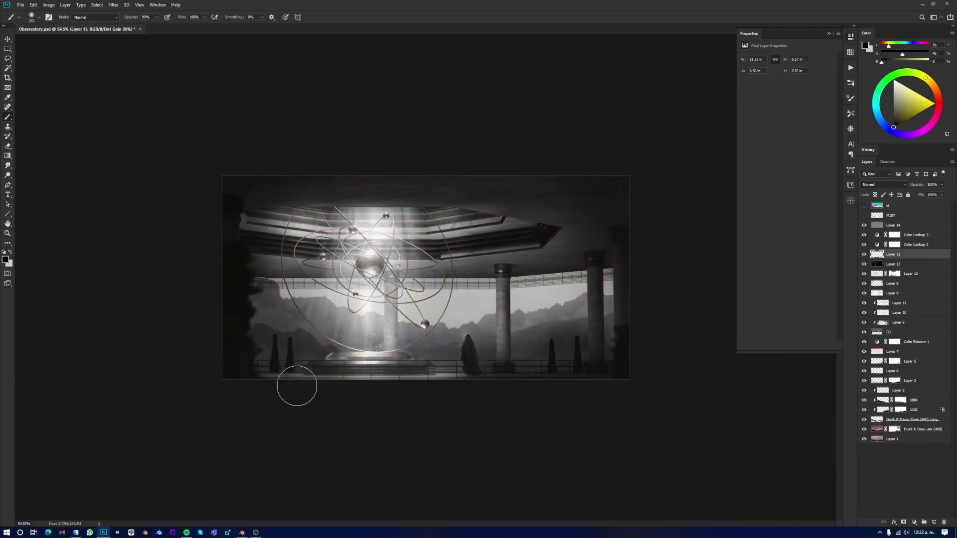
key("x")
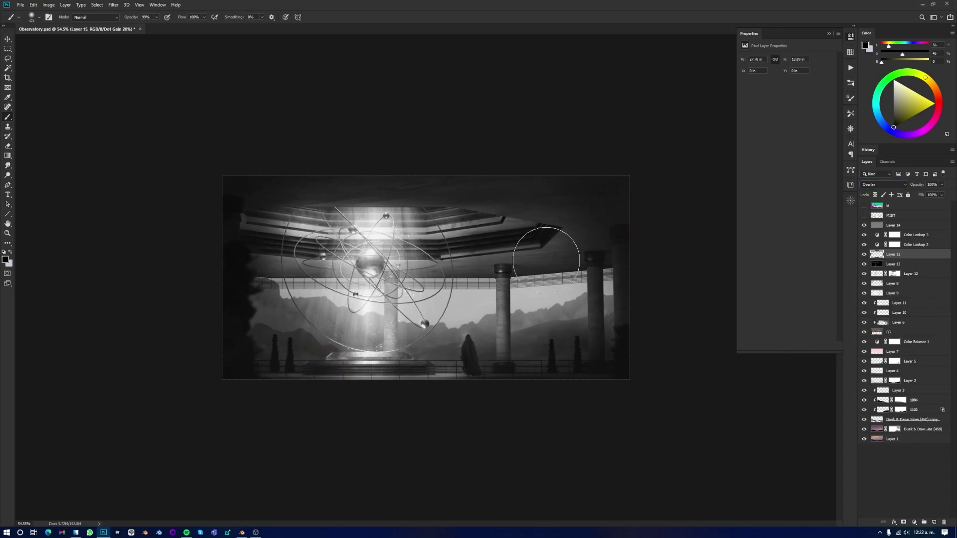
mouse_move(522, 309)
right_mouse_down("ctrl+alt")
mouse_move(501, 317)
mouse_move(487, 361)
right_mouse_up("ctrl+alt")
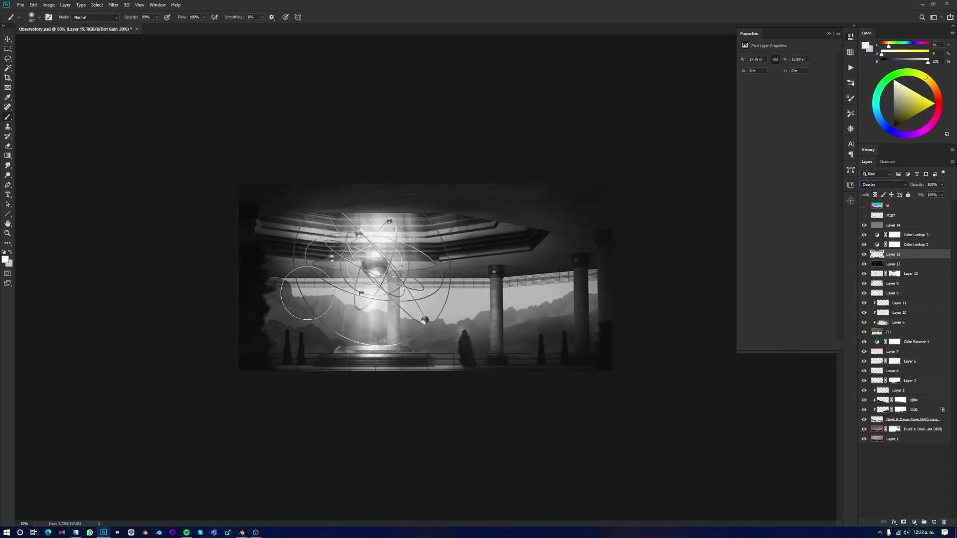
key("x")
key("ctrl+minus")
key("ctrl+plus")
key("ctrl+minus")
key("ctrl+minus")
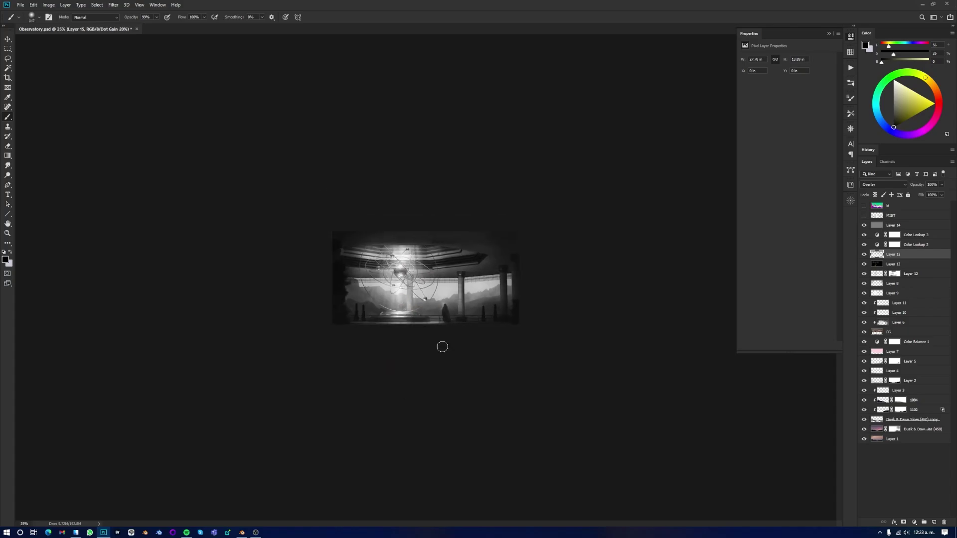
Step: Add another layer and sample a pink from the figure, darkened to red
left_click(878, 226)
key("ctrl+shift+alt+n")
left_click(470, 363, "alt")
scroll(470, 363, "up", 5, "alt")
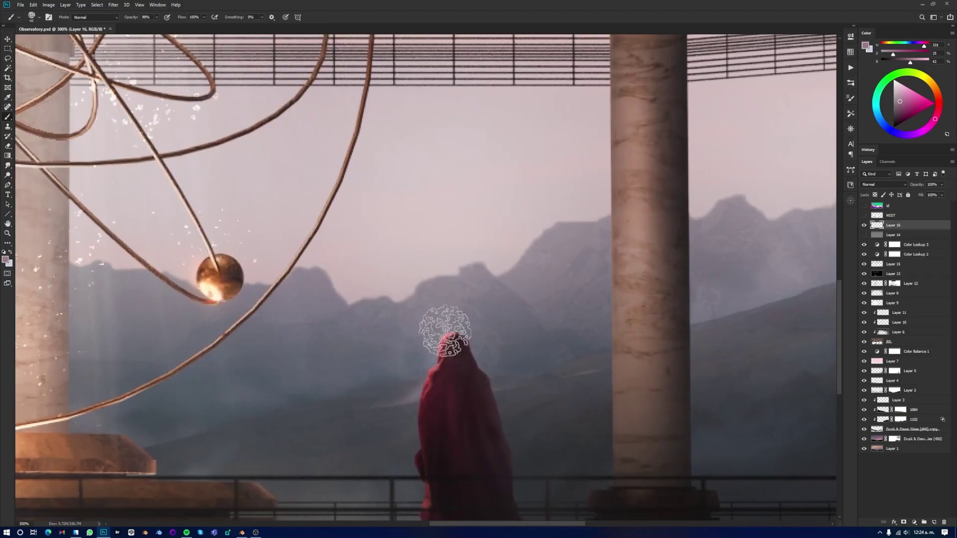
key("ctrl+1")
Step: Paint red strokes across the ceiling, sphere, pillars and floor
left_click_drag(356, 234, 304, 279)
left_click_drag(642, 189, 438, 244)
left_click_drag(428, 130, 638, 160)
left_click_drag(393, 205, 234, 200)
left_click_drag(239, 150, 100, 189)
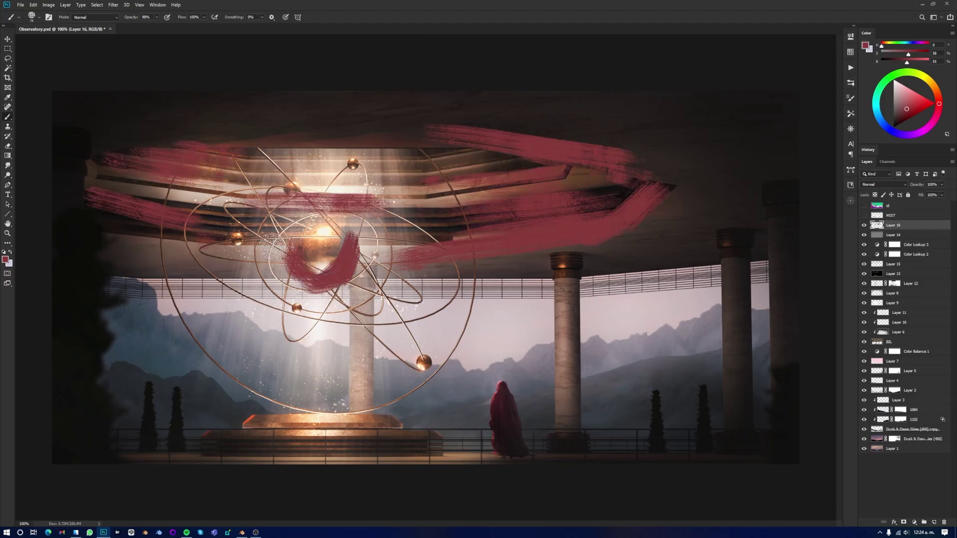
left_click_drag(561, 259, 553, 404)
left_click_drag(725, 312, 725, 374)
left_click_drag(413, 433, 174, 439)
left_click_drag(356, 294, 356, 391)
Step: Blend the red strokes as Overlay at 10% opacity and select Layer 5
key("ctrl+minus")
left_click(882, 185)
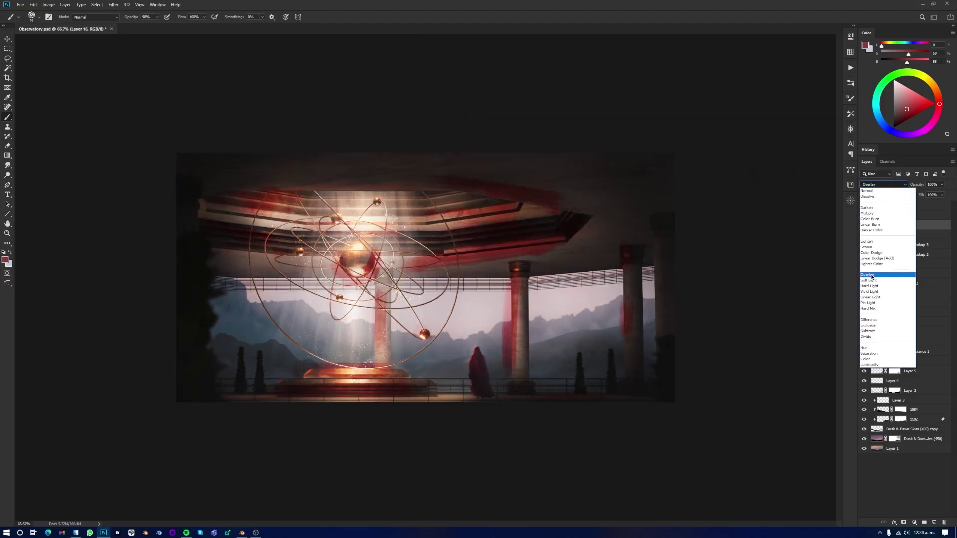
left_click(871, 276)
key("e")
key("ctrl+minus")
left_click(915, 373)
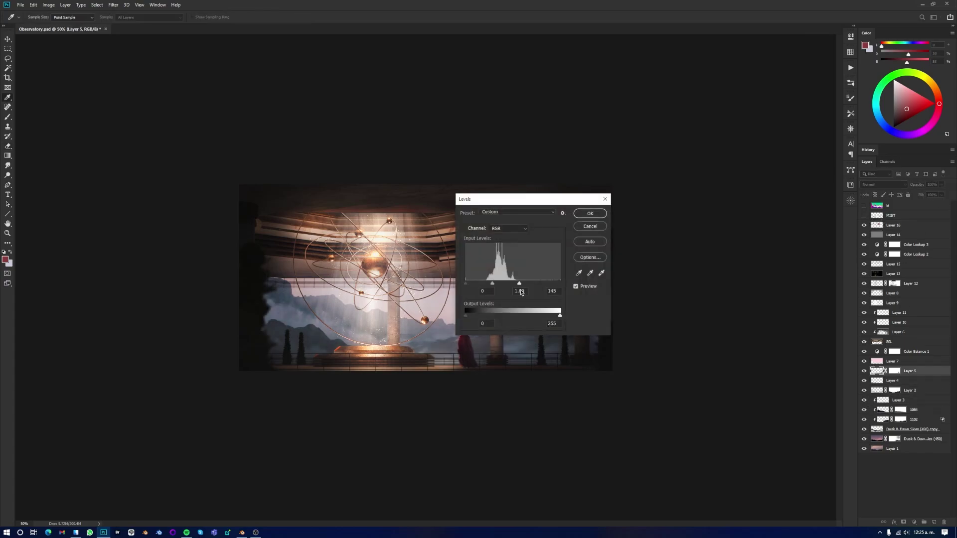
Step: Confirm the Levels mist brightening and set Layer 2 opacity to 65%
left_click(910, 390)
left_click_drag(941, 185, 939, 196)
key("ctrl+backslash")
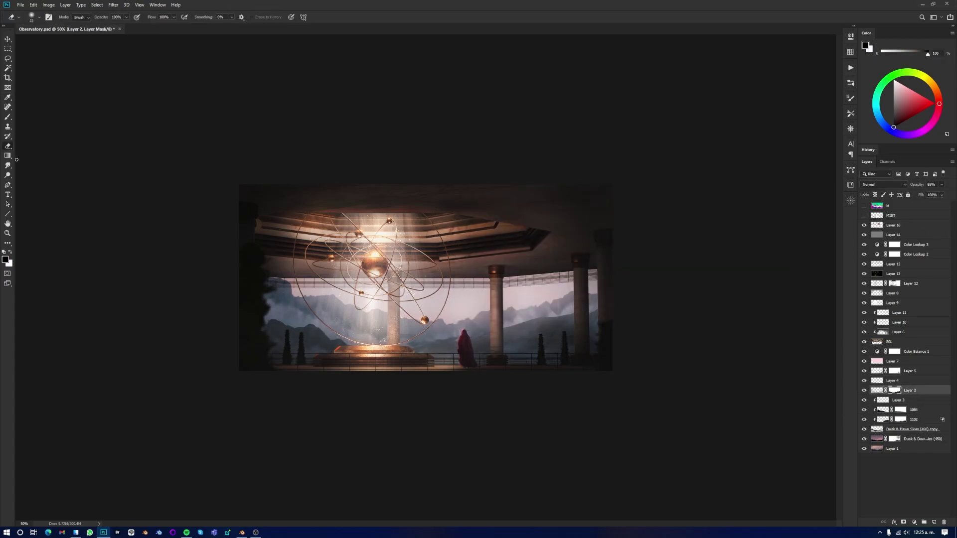
Step: Set up and resize the brush for painting grey mist strokes, checking the whole canvas
key("r")
right_click_drag(294, 334, 294, 334, "alt")
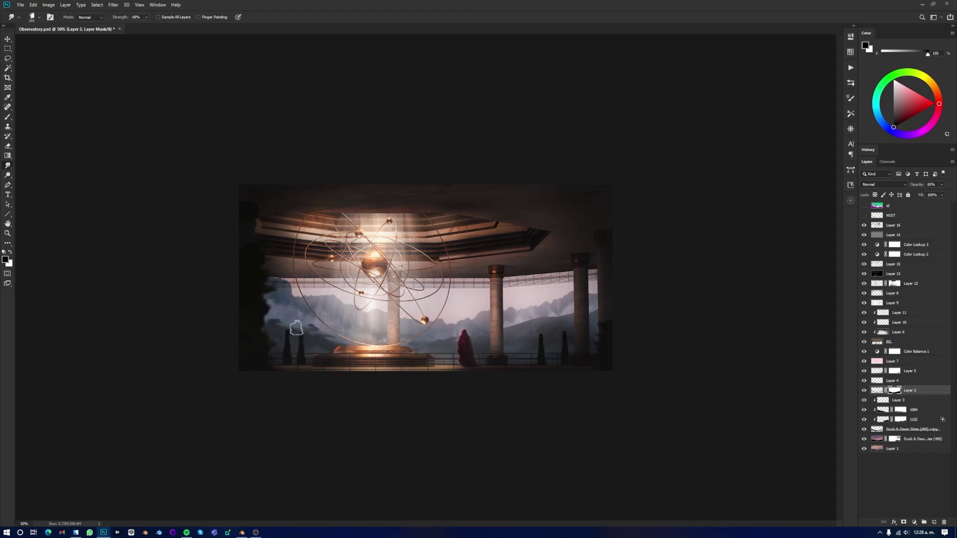
key("b")
right_click(296, 328)
key("Escape")
key("ctrl+plus")
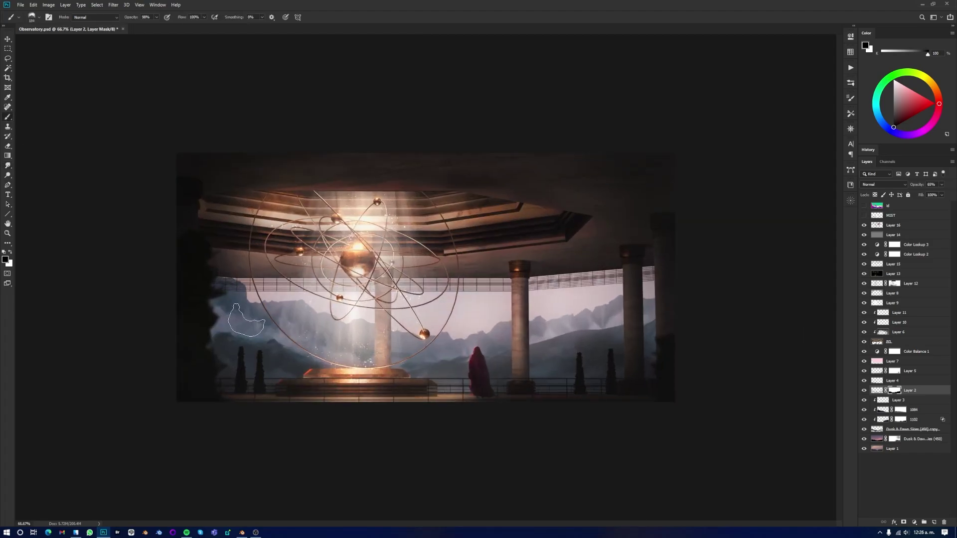
key("ctrl+minus")
key("ctrl+minus")
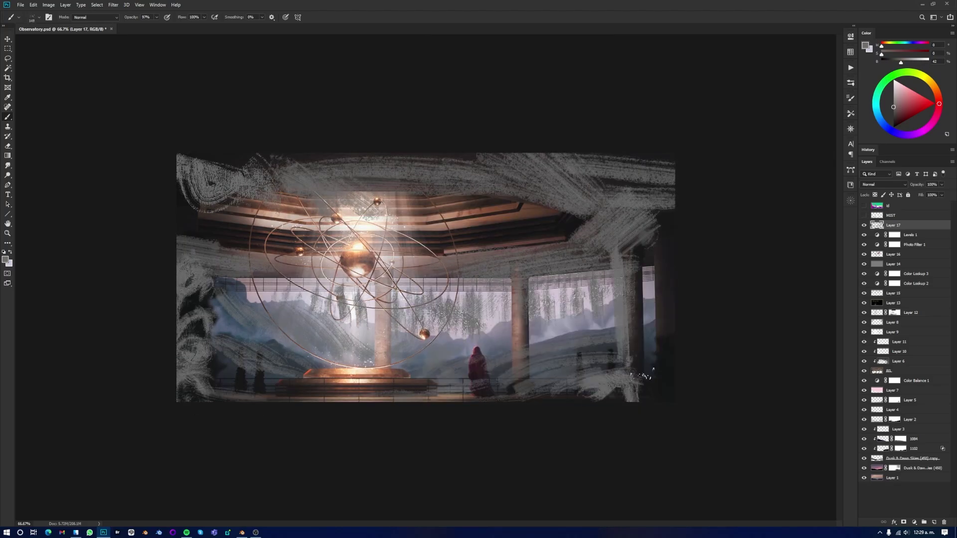
Step: Blend the grey mist strokes layer as Overlay at about 35% opacity
left_click(882, 185)
left_click(877, 273)
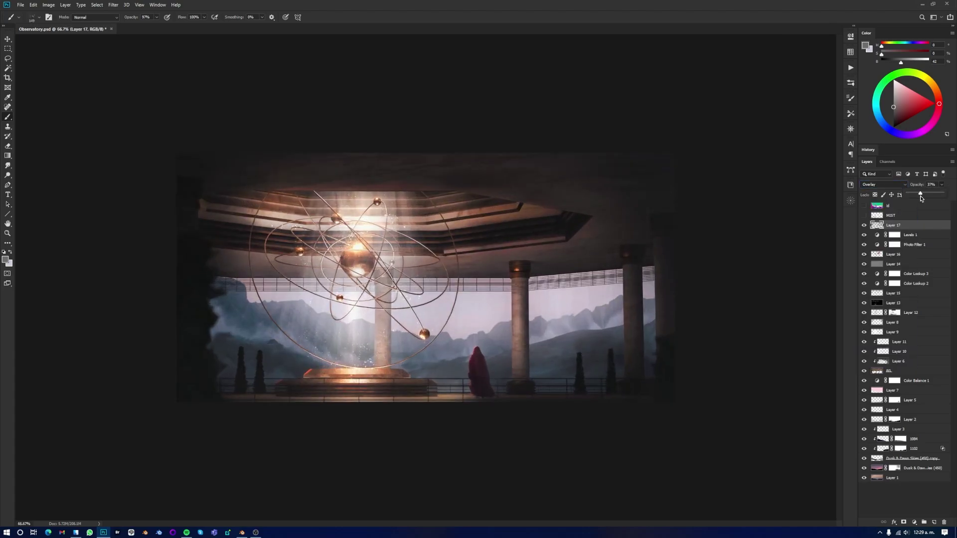
left_click_drag(921, 198, 919, 198)
key("ctrl+minus")
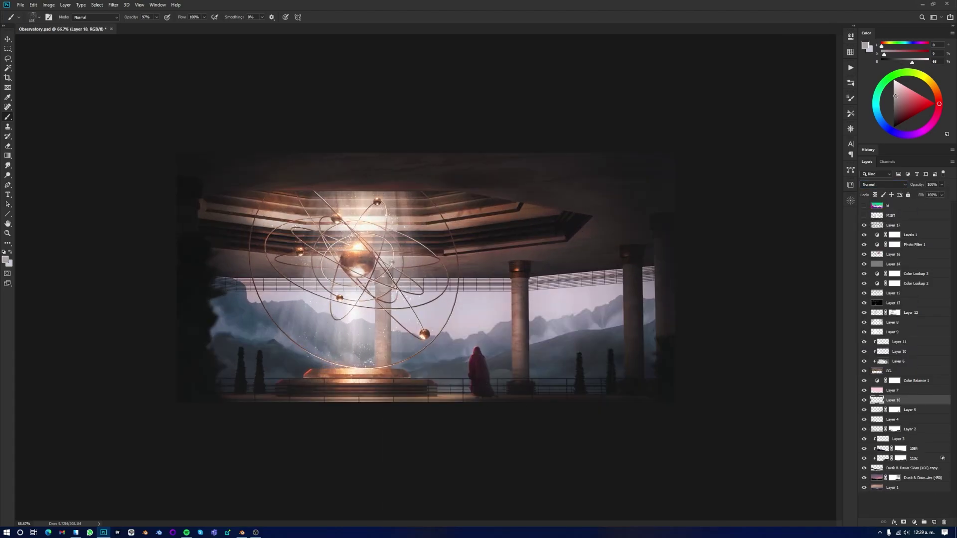
Step: Pick a light blue-grey mist colour and smudge mist between the pillar and robed figure
left_click(572, 352, "alt")
right_click(572, 352)
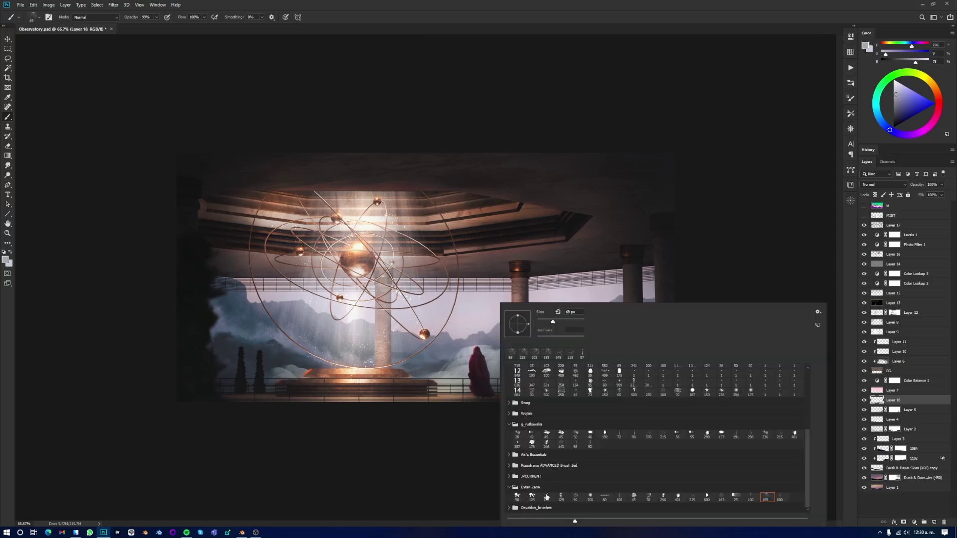
key("Escape")
key("r")
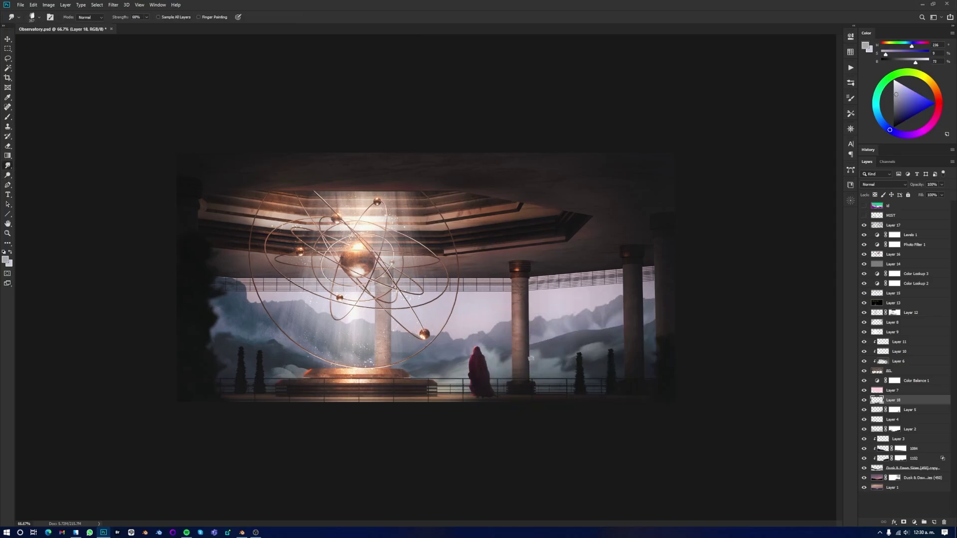
left_click_drag(530, 358, 469, 369)
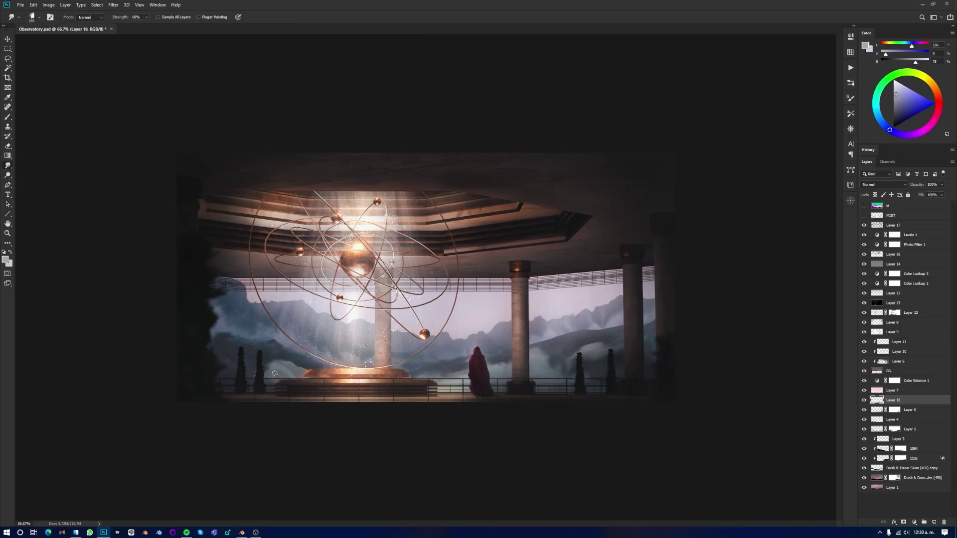
key("bracketright")
key("bracketright")
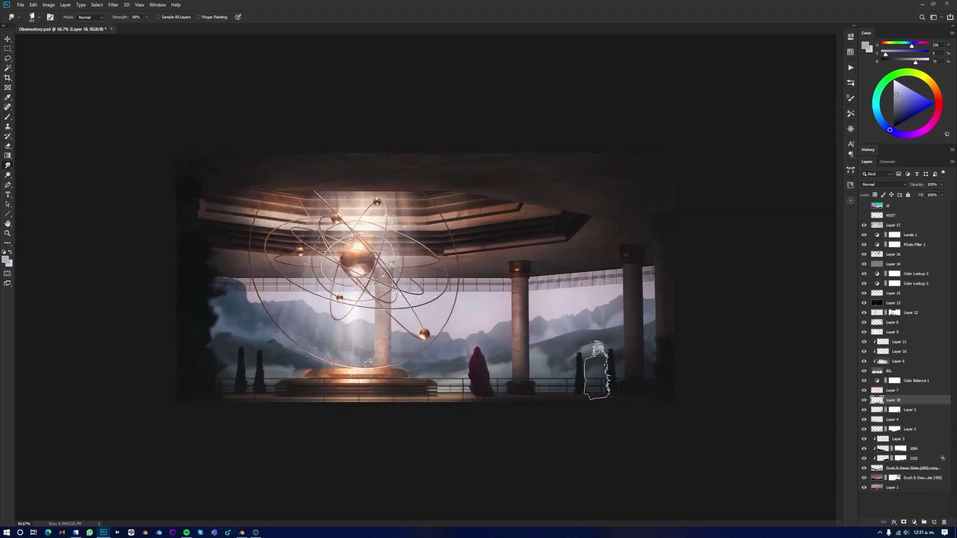
Step: Select the Color Balance 1 mask with default black/white colours and view its settings
left_click(894, 380)
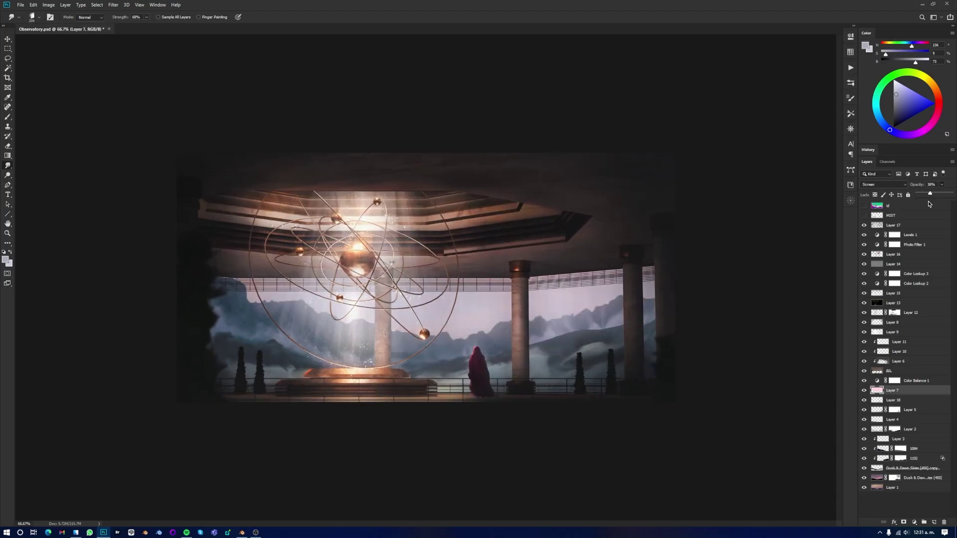
key("d")
left_click(851, 37)
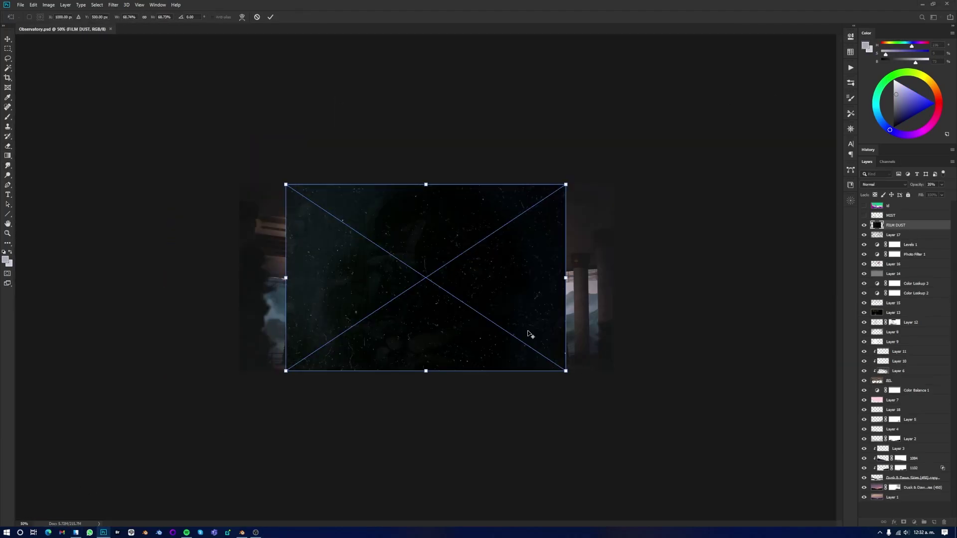
Step: Rotate the FILM DUST texture 90 degrees and stretch it to cover the whole image
key("ctrl+t")
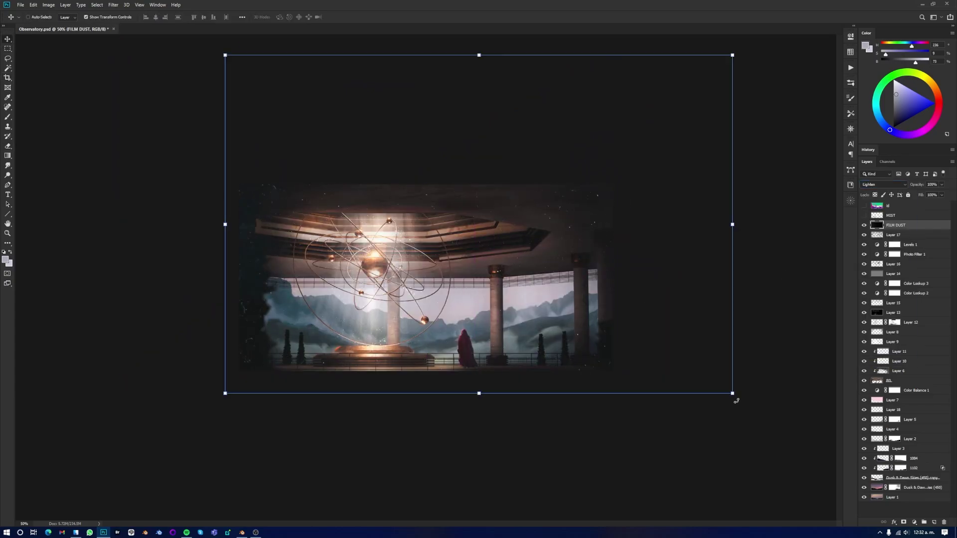
mouse_move(733, 55)
left_mouse_down()
mouse_move(568, 141)
mouse_move(499, 99)
left_mouse_up()
mouse_move(391, 398)
left_mouse_down()
mouse_move(390, 103)
mouse_move(390, 182)
left_mouse_up()
left_click_drag(390, 424, 391, 368)
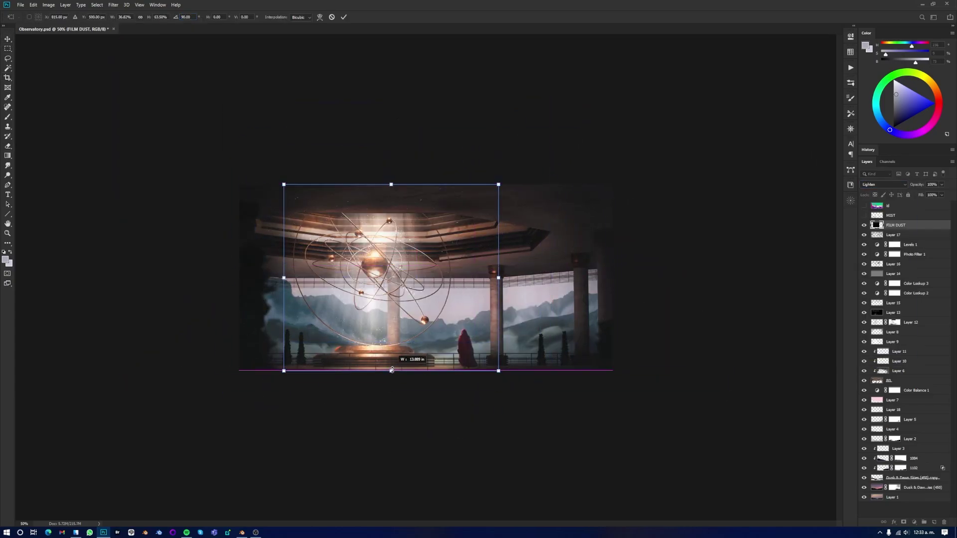
left_click_drag(498, 275, 620, 269)
left_click_drag(203, 274, 239, 274)
key("Return")
Step: Move FILM DUST below Photo Filter 1 at 85% opacity and stamp all visible layers into a new layer
mouse_move(896, 225)
left_mouse_down()
mouse_move(877, 257)
mouse_move(882, 245)
left_mouse_up()
left_click(942, 184)
left_click_drag(943, 193, 938, 197)
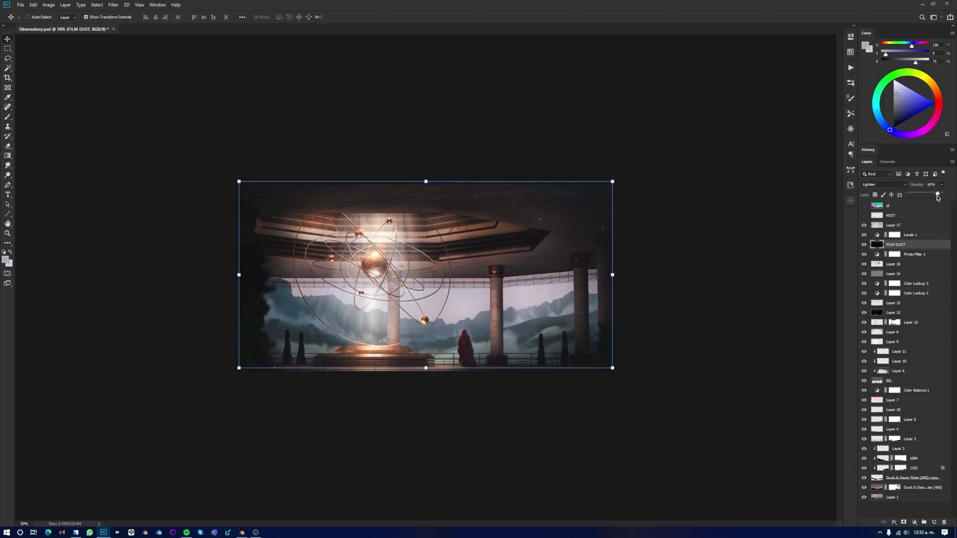
key("ctrl+alt+shift+e")
left_click(113, 5)
Step: In Camera Raw, shift tint slightly toward green and raise exposure and contrast slightly
left_click(132, 48)
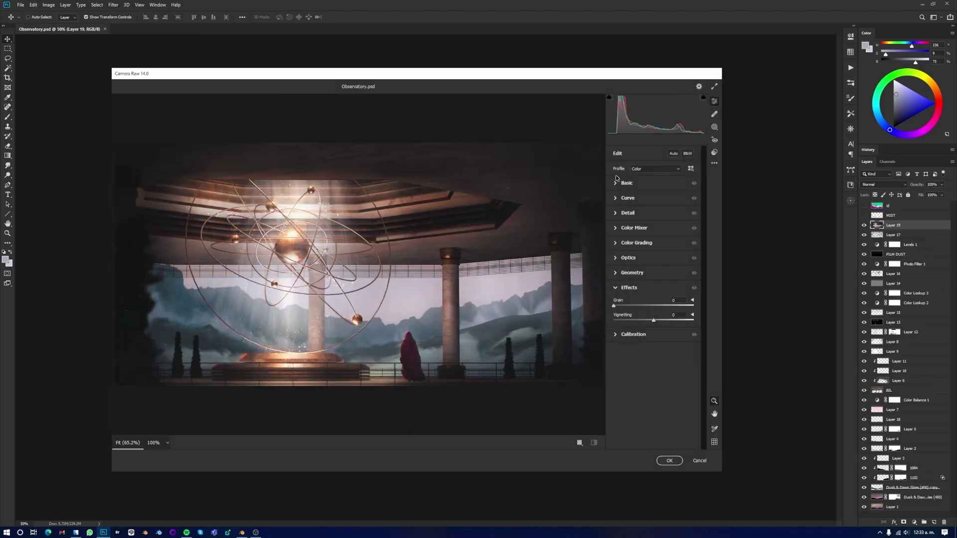
left_click_drag(653, 224, 649, 223)
mouse_move(654, 242)
left_mouse_down()
mouse_move(666, 255)
mouse_move(638, 266)
left_mouse_up()
mouse_move(666, 297)
left_mouse_down()
mouse_move(654, 297)
mouse_move(671, 273)
left_mouse_up()
scroll(663, 284, "down", 1)
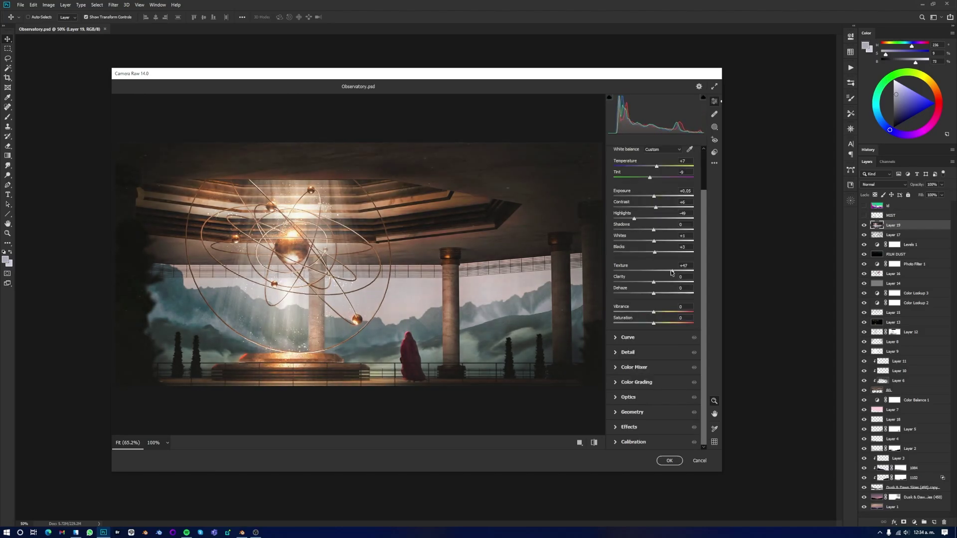
Step: Warm the highlights in Color Grading and shift the red primary hue in Calibration
left_click(618, 382)
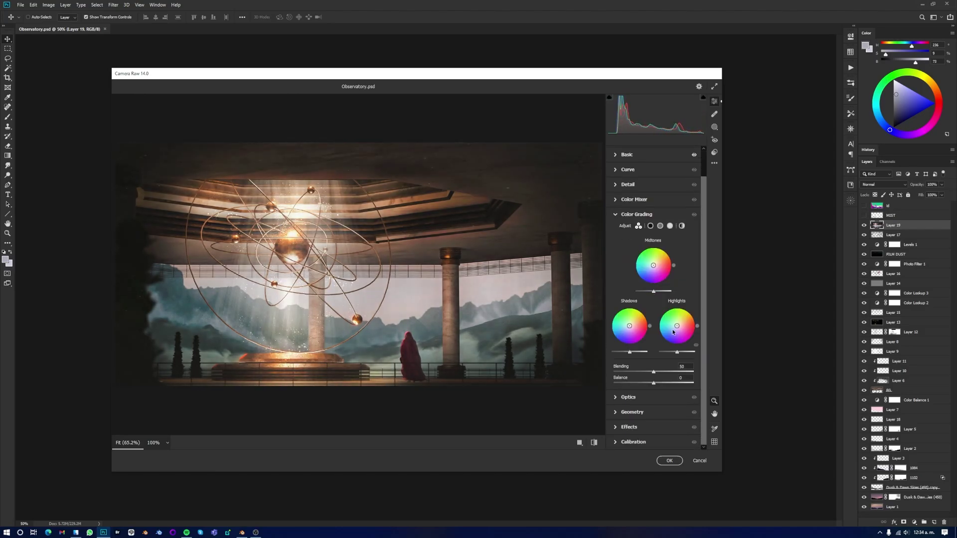
left_click_drag(677, 326, 679, 321)
left_click(629, 397)
left_click(623, 338)
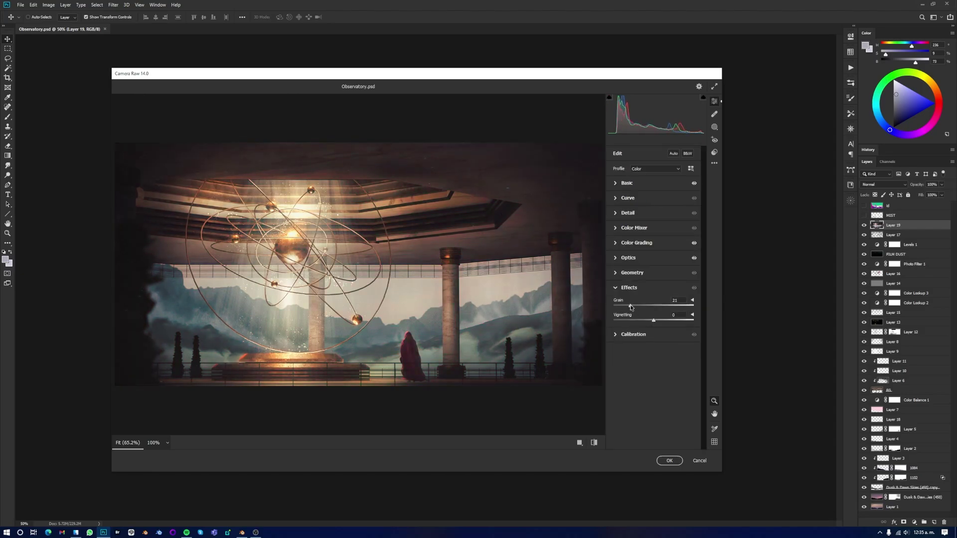
left_click(633, 334)
left_click_drag(653, 363, 668, 367)
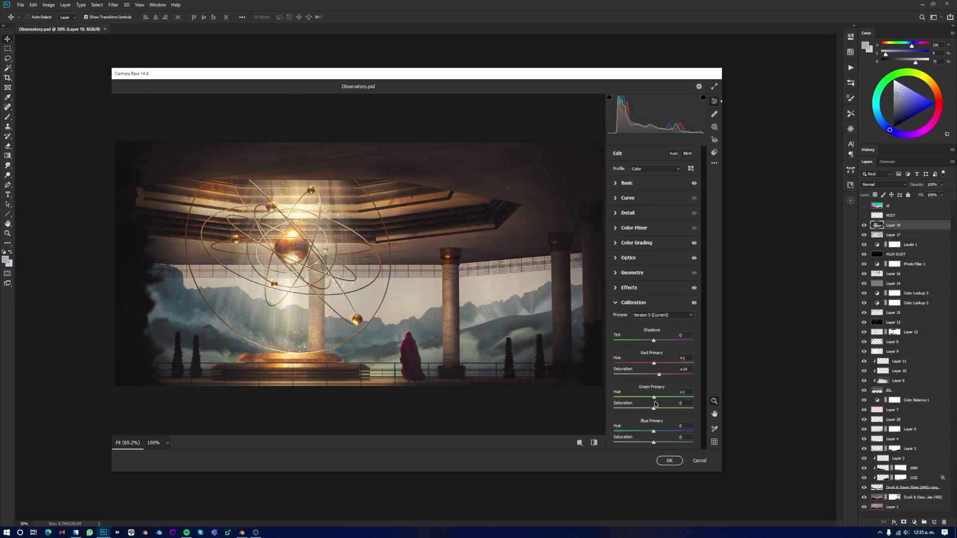
Step: Apply the Camera Raw edits and lower Layer 19 opacity to 64%
left_click(669, 460)
left_click_drag(941, 185, 922, 196)
left_click(850, 67)
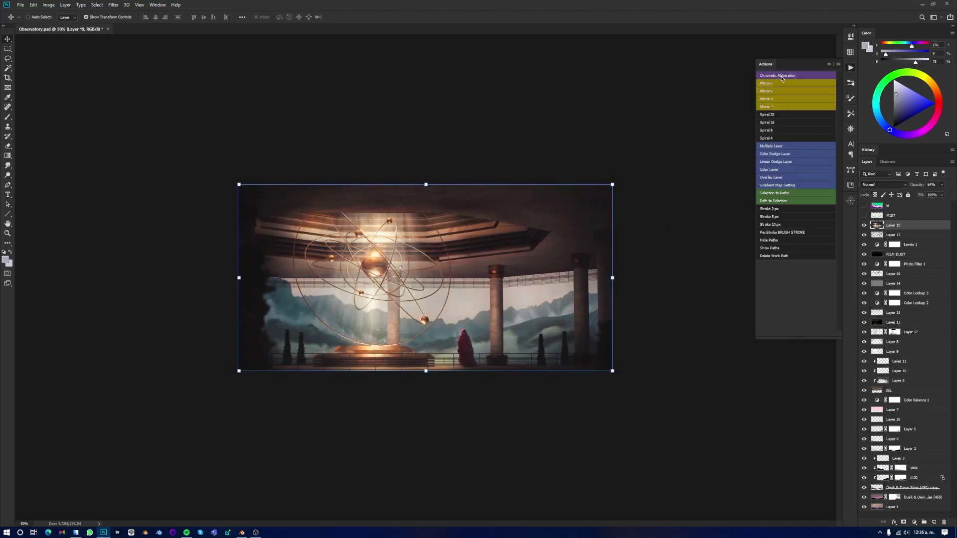
Step: Preview the image in grayscale proof colours with the brush tool ready
scroll(442, 318, "up", 2, "alt")
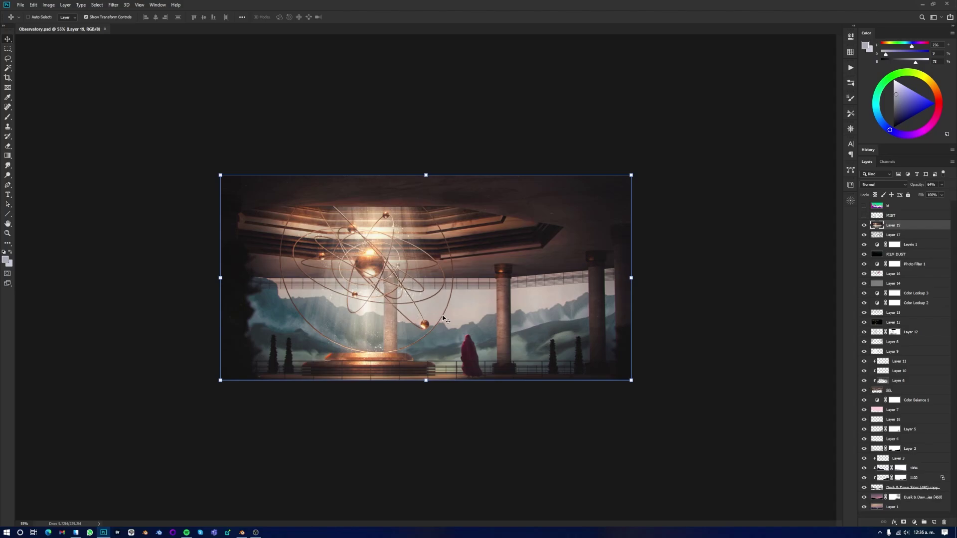
scroll(443, 317, "down", 3, "alt")
scroll(415, 319, "up", 3, "alt")
key("b")
key("ctrl+y")
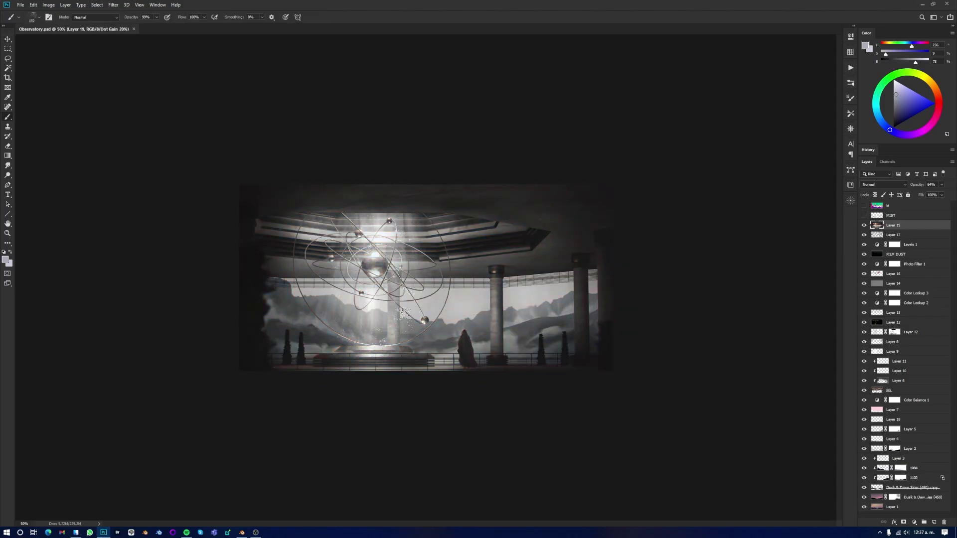
right_click(452, 300)
Step: Create Layer 20 for painting with a larger brush and turn grayscale proofing off
key("Return")
key("ctrl+shift+alt+n")
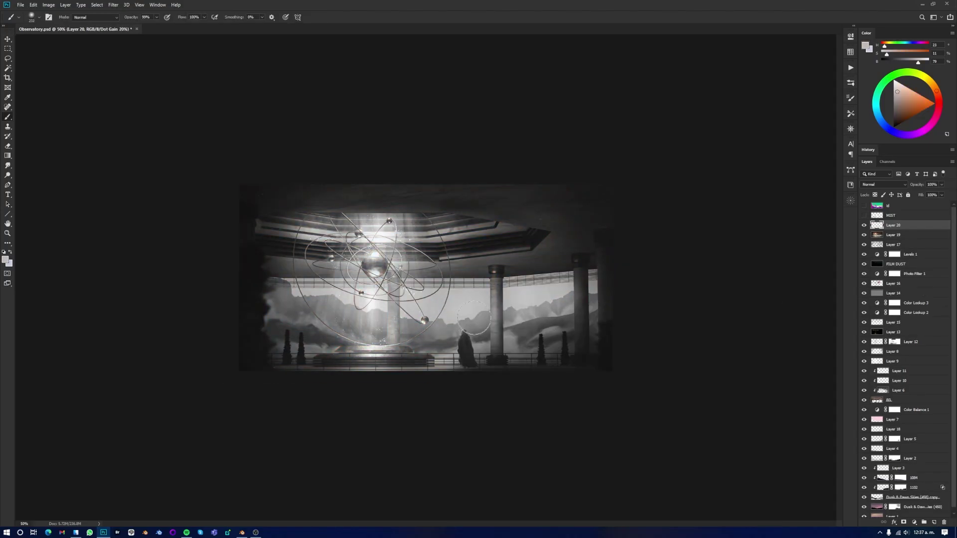
scroll(530, 353, "down", 1, "alt")
key("ctrl+y")
scroll(538, 344, "up", 1, "alt")
scroll(546, 337, "down", 1, "alt")
scroll(410, 340, "up", 1, "alt")
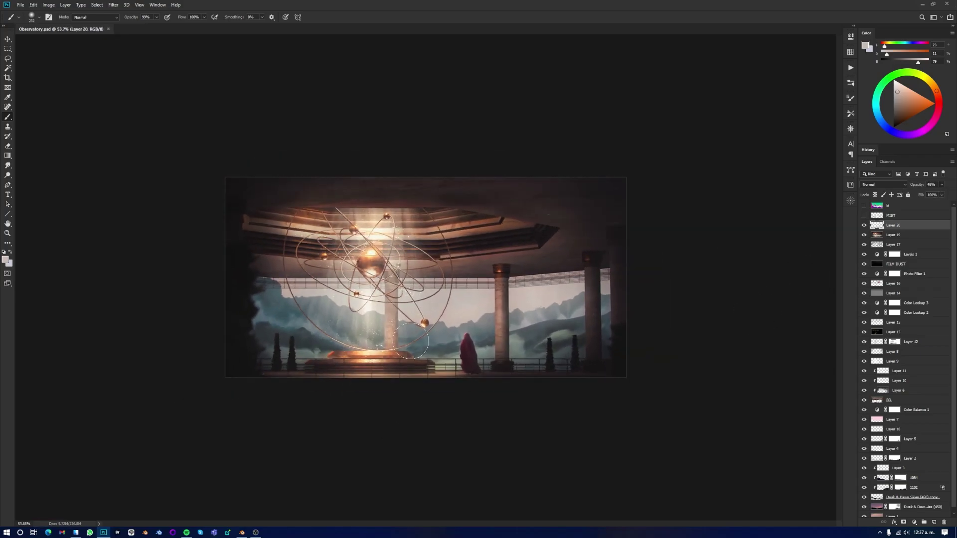